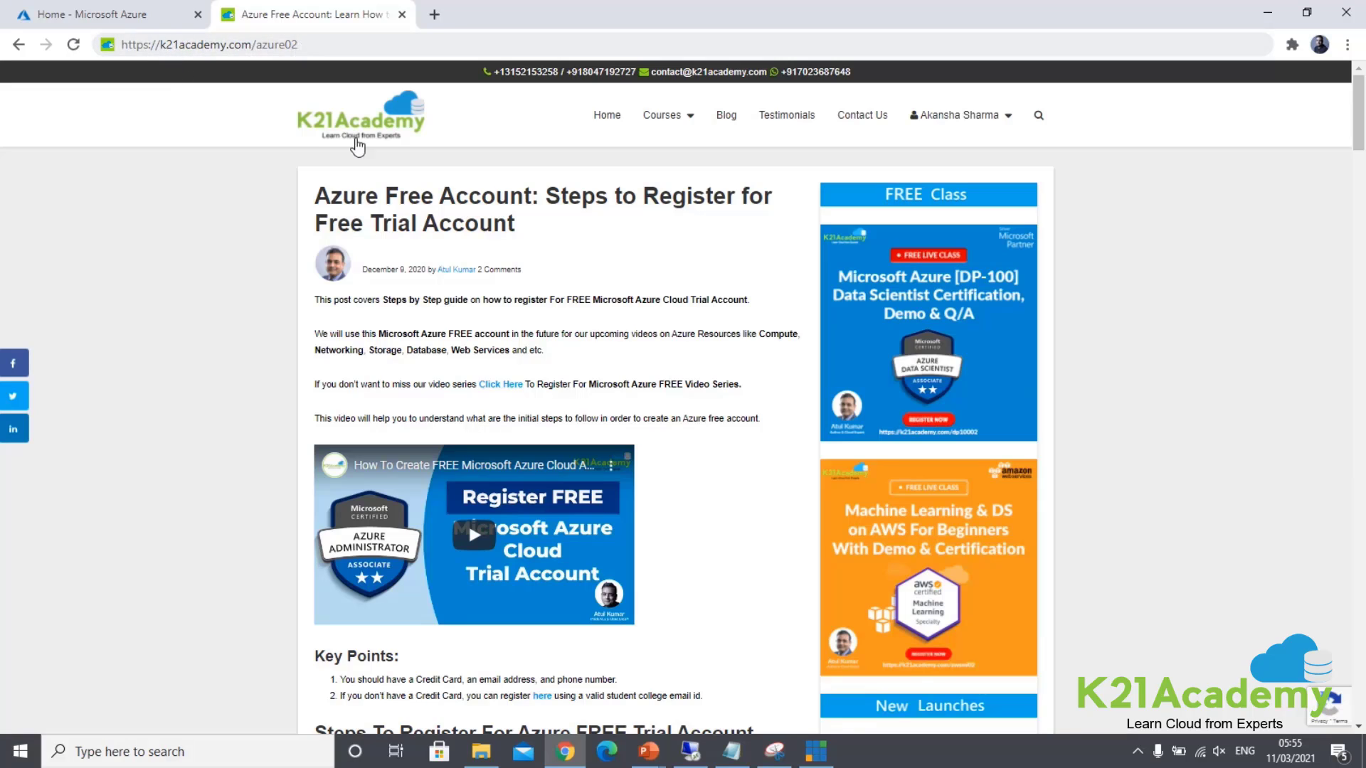
- Skim the K21Academy guide's steps for registering an Azure free trial account, including phone verification and payment details
{"action": "scroll", "coordinate": [612, 284], "scroll_direction": "down", "scroll_amount": 5}
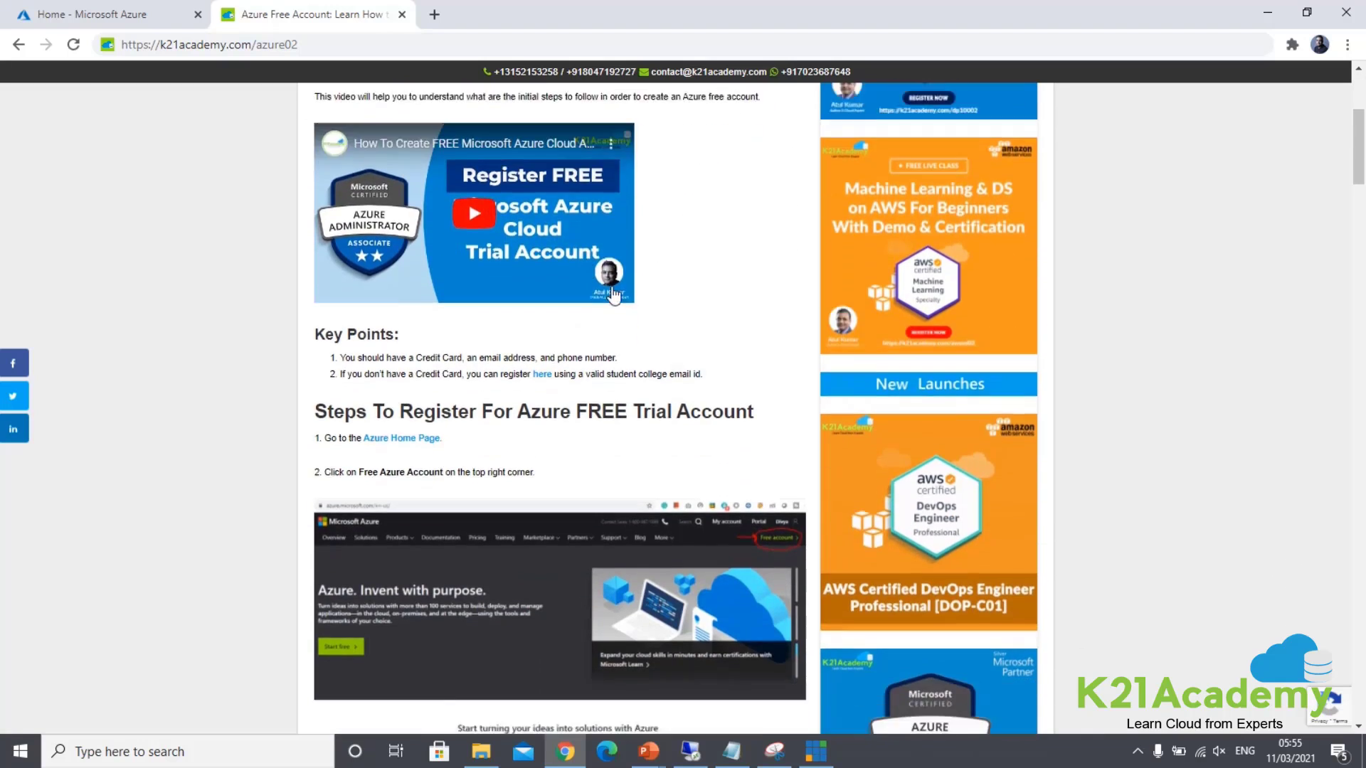
{"action": "scroll", "coordinate": [613, 296], "scroll_direction": "down", "scroll_amount": 15}
{"action": "scroll", "coordinate": [558, 436], "scroll_direction": "down", "scroll_amount": 5}
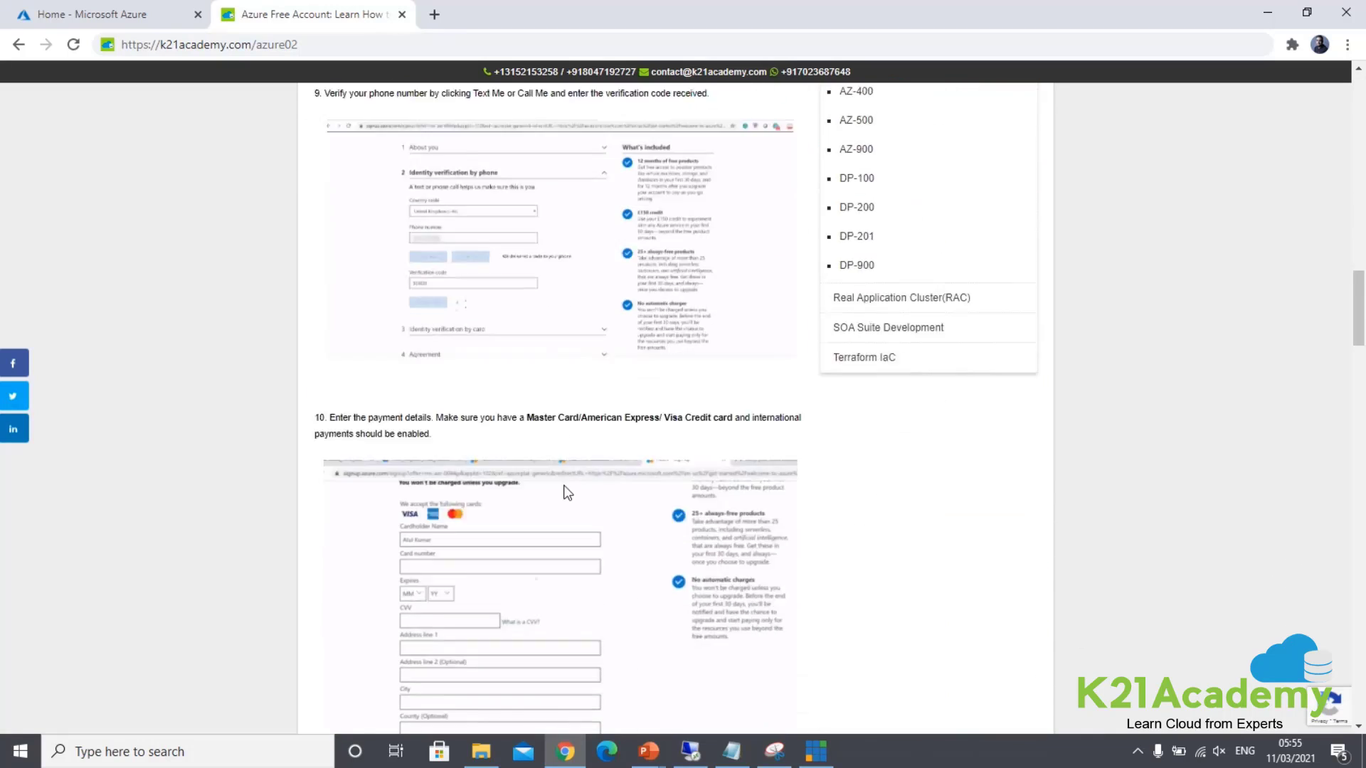
{"action": "scroll", "coordinate": [566, 492], "scroll_direction": "up", "scroll_amount": 5}
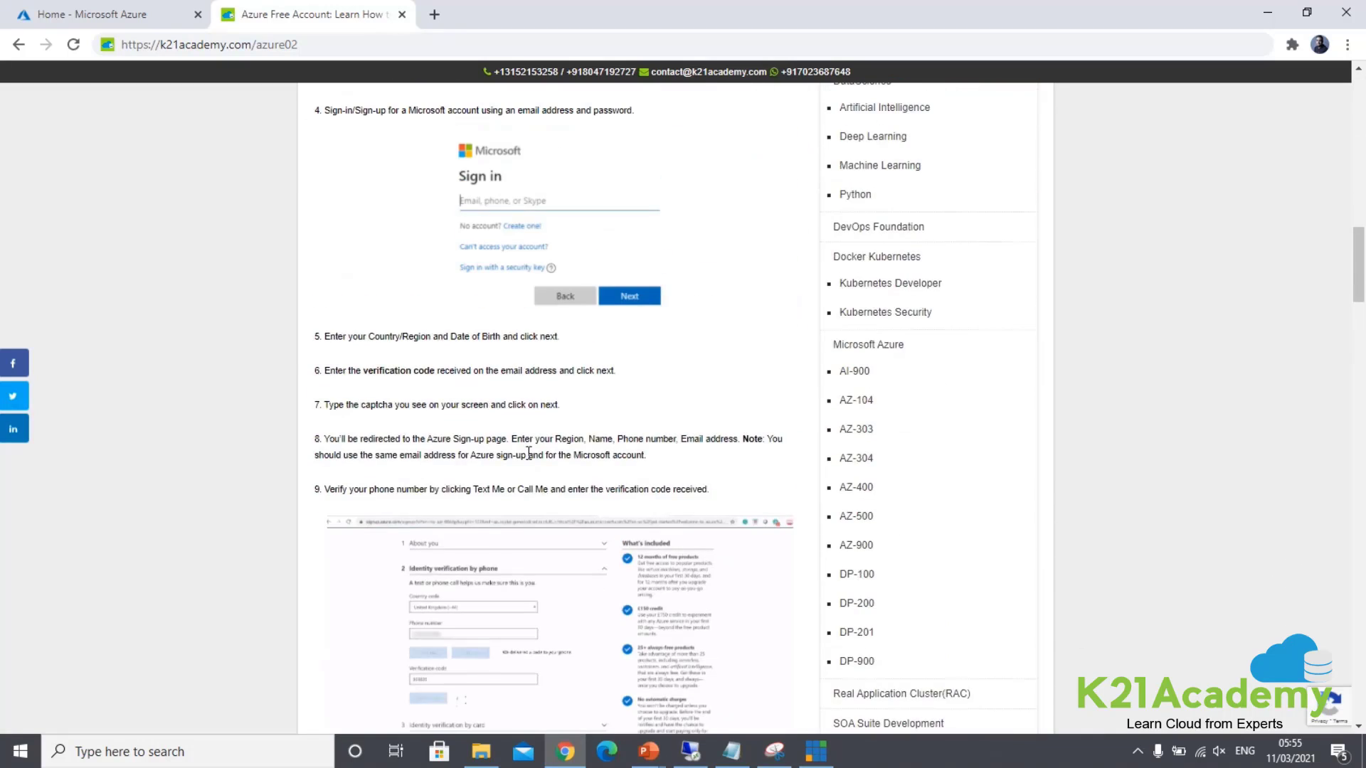
- Switch to the Azure portal, find the Virtual networks service by searching for "vne", and start creating a new virtual network
{"action": "left_click", "coordinate": [137, 20]}
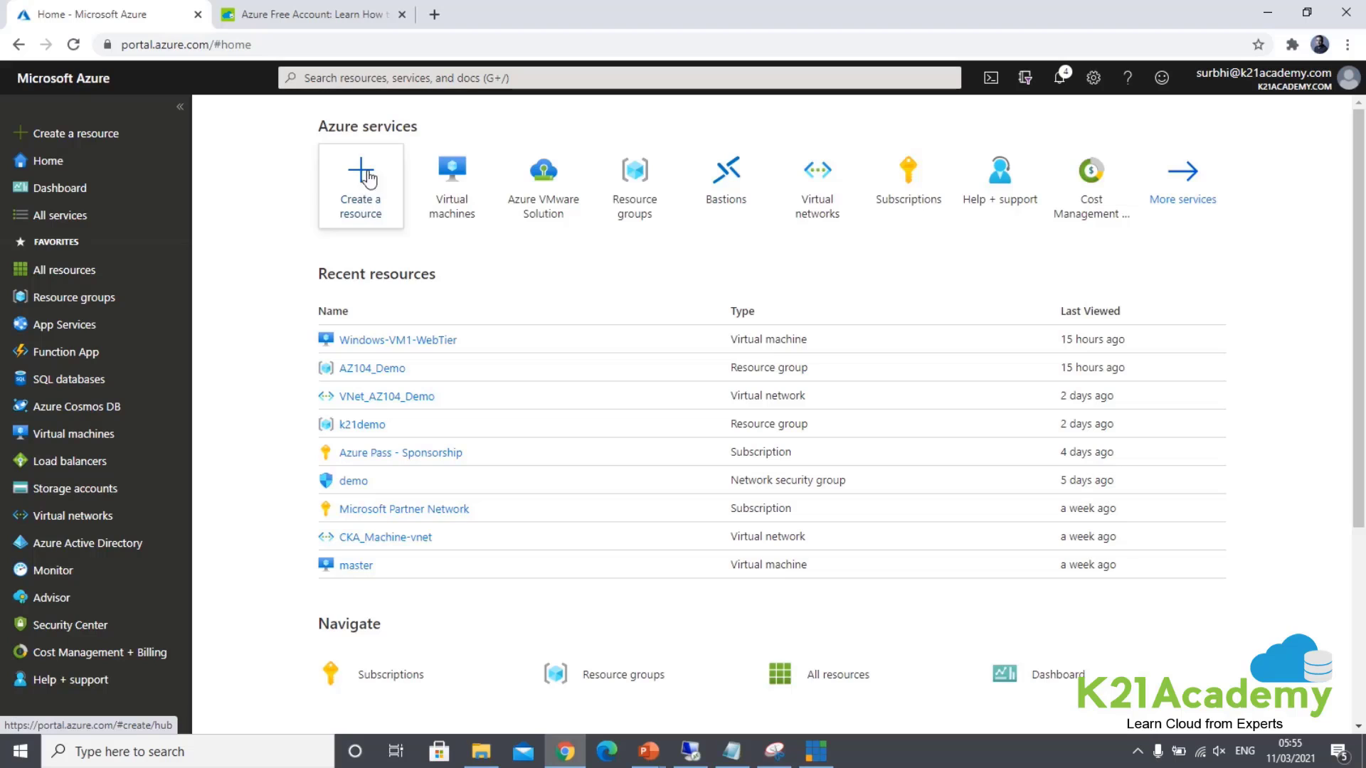
{"action": "left_click", "coordinate": [375, 76]}
{"action": "type", "text": "vne"}
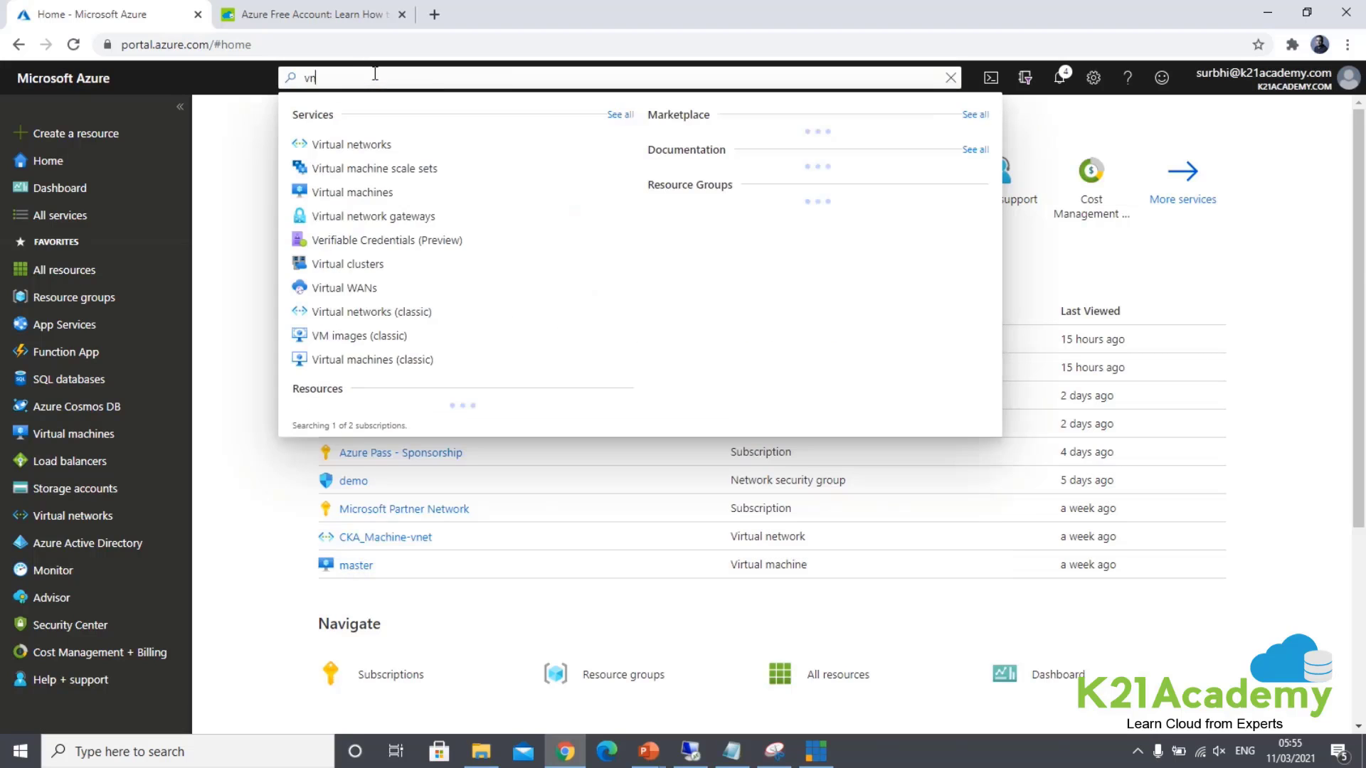
{"action": "left_click", "coordinate": [353, 145]}
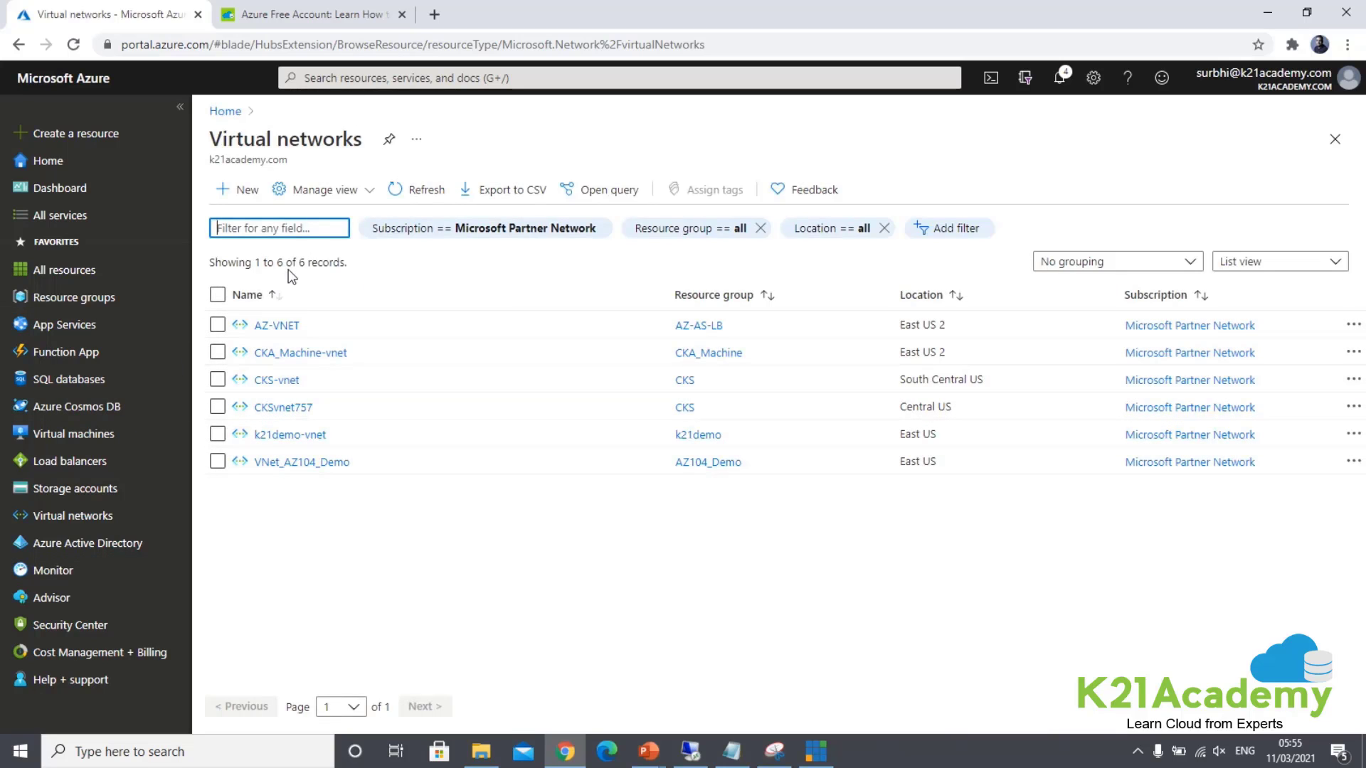
{"action": "left_click", "coordinate": [249, 201]}
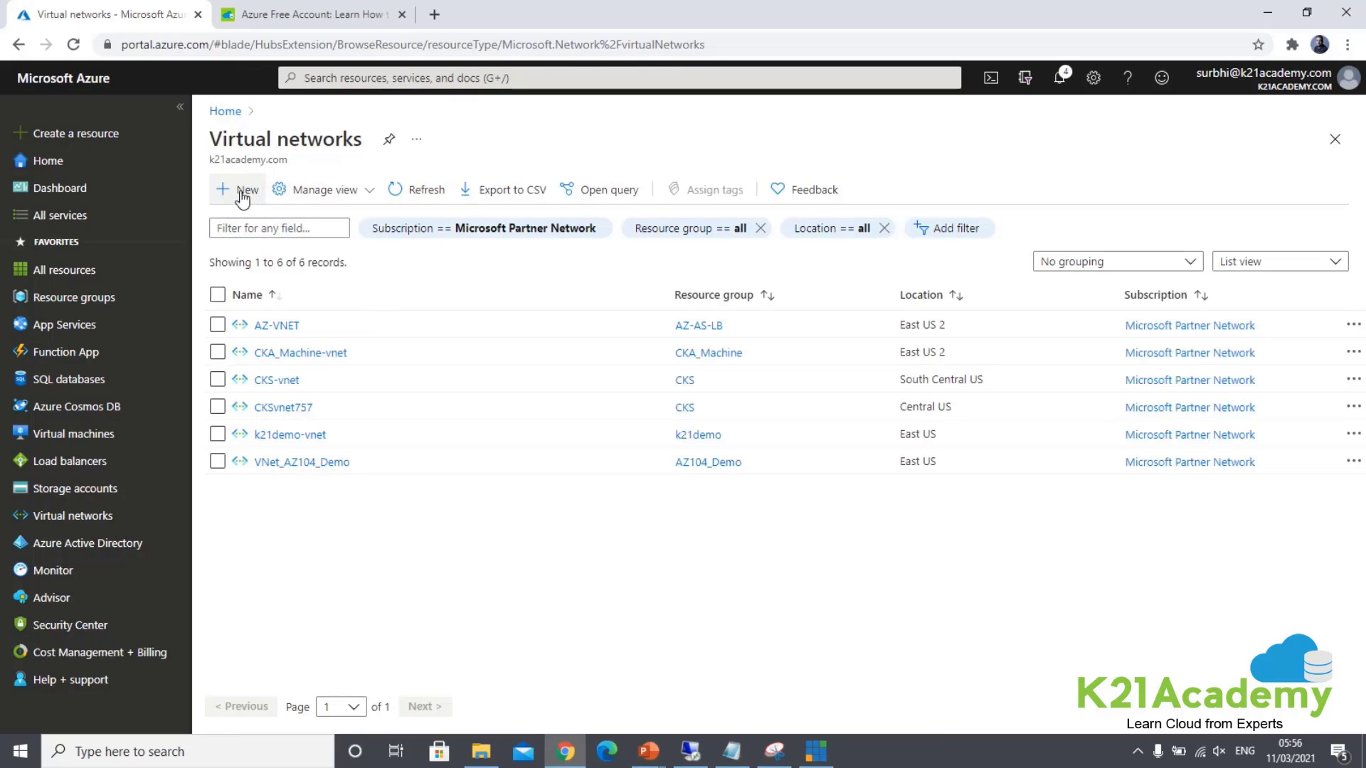
{"action": "left_click", "coordinate": [244, 192]}
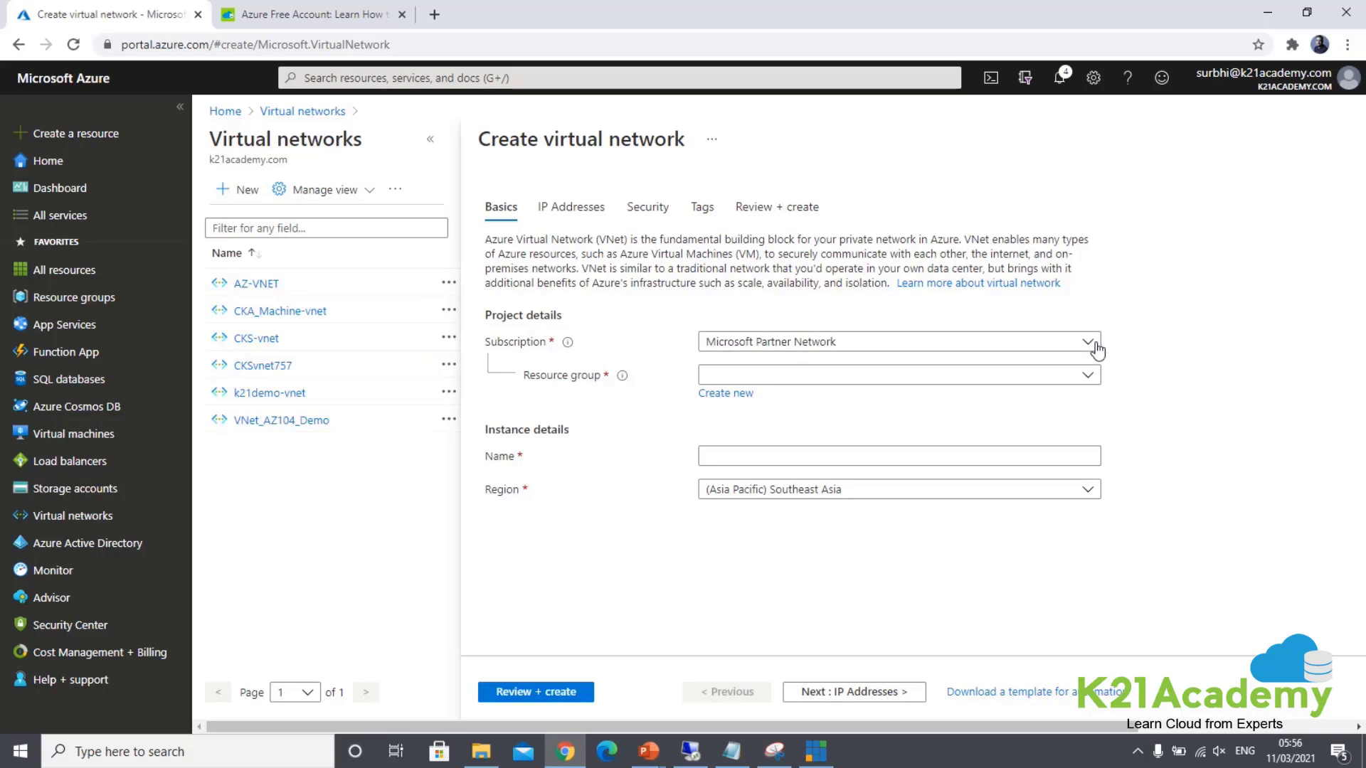
- Choose the Microsoft Partner Network subscription and create a new resource group named AZ104K21Demo, copying that name for reuse
{"action": "left_click", "coordinate": [742, 353]}
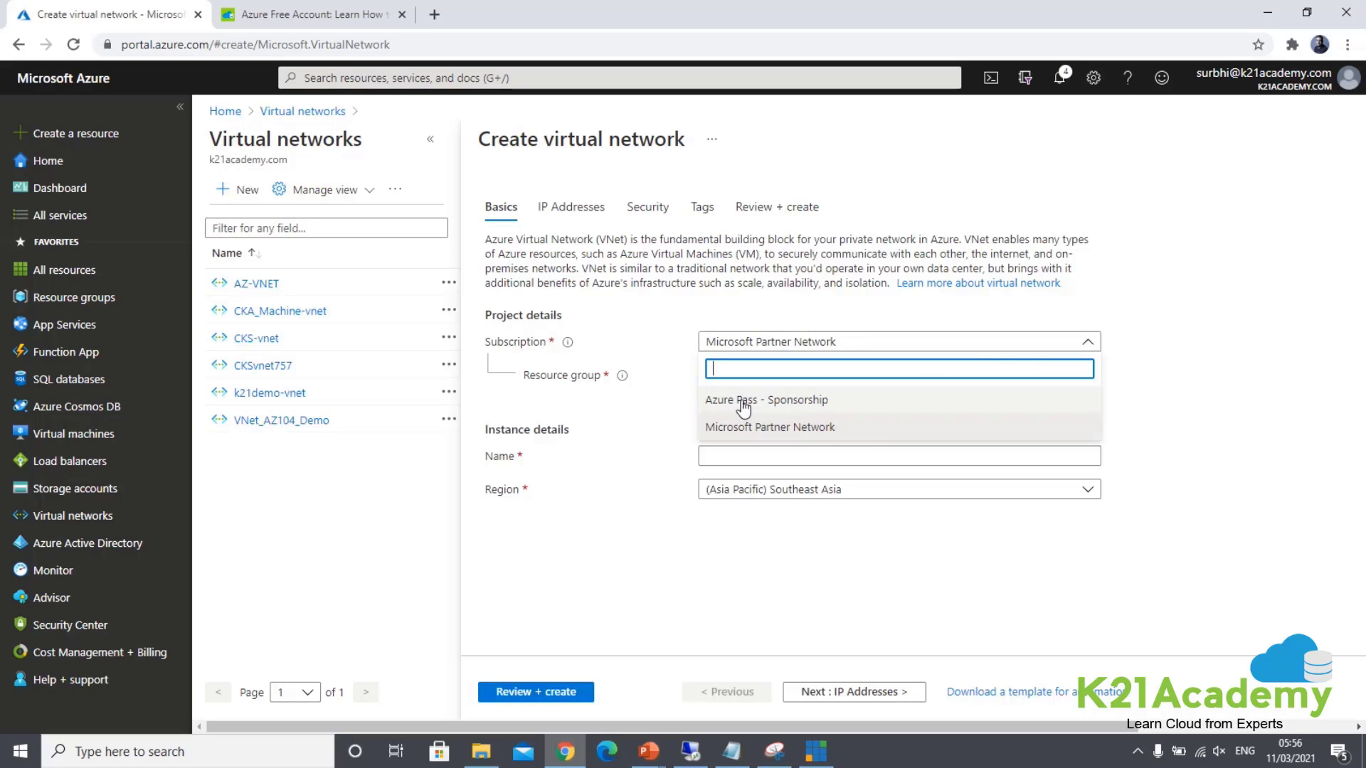
{"action": "left_click", "coordinate": [751, 426]}
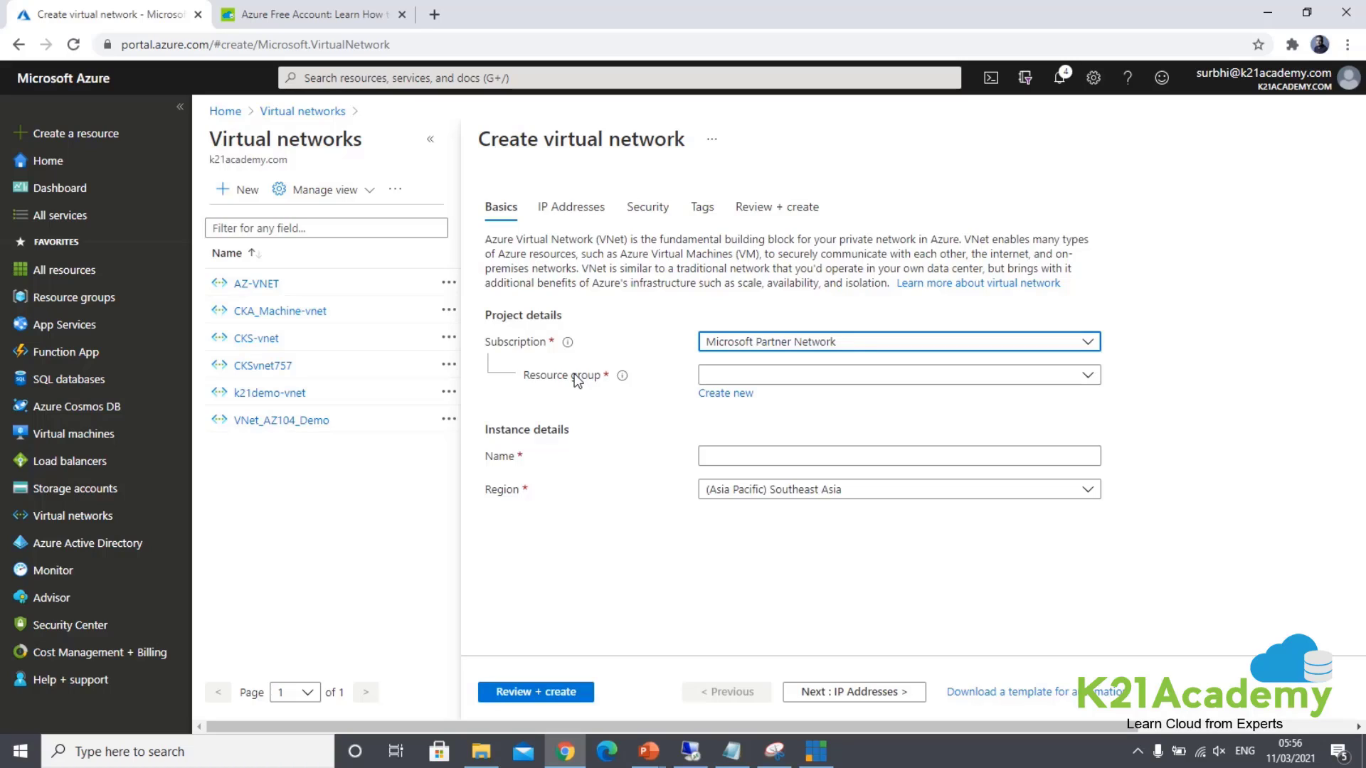
{"action": "left_click", "coordinate": [713, 394]}
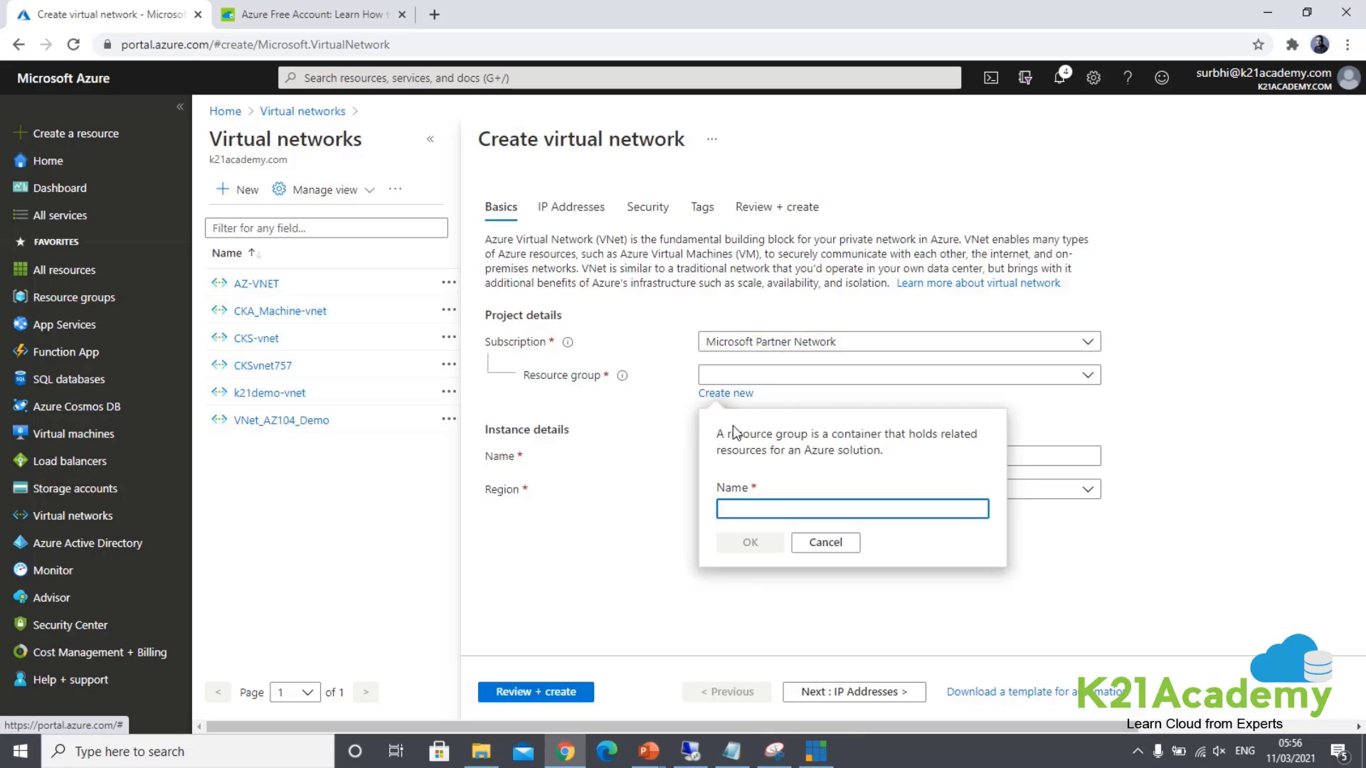
{"action": "type", "text": "K21DemoAZ104"}
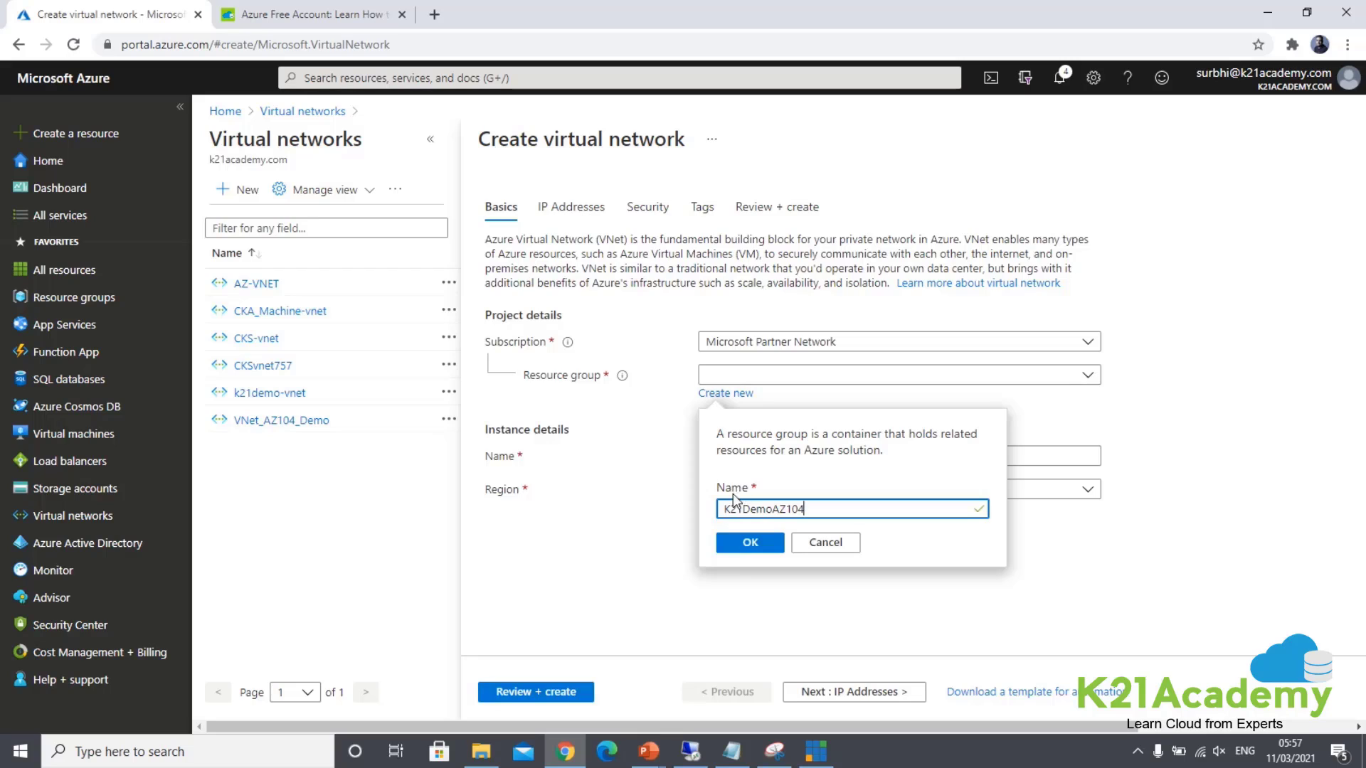
{"action": "left_click_drag", "start_coordinate": [777, 509], "coordinate": [802, 510]}
{"action": "key", "text": "BackSpace"}
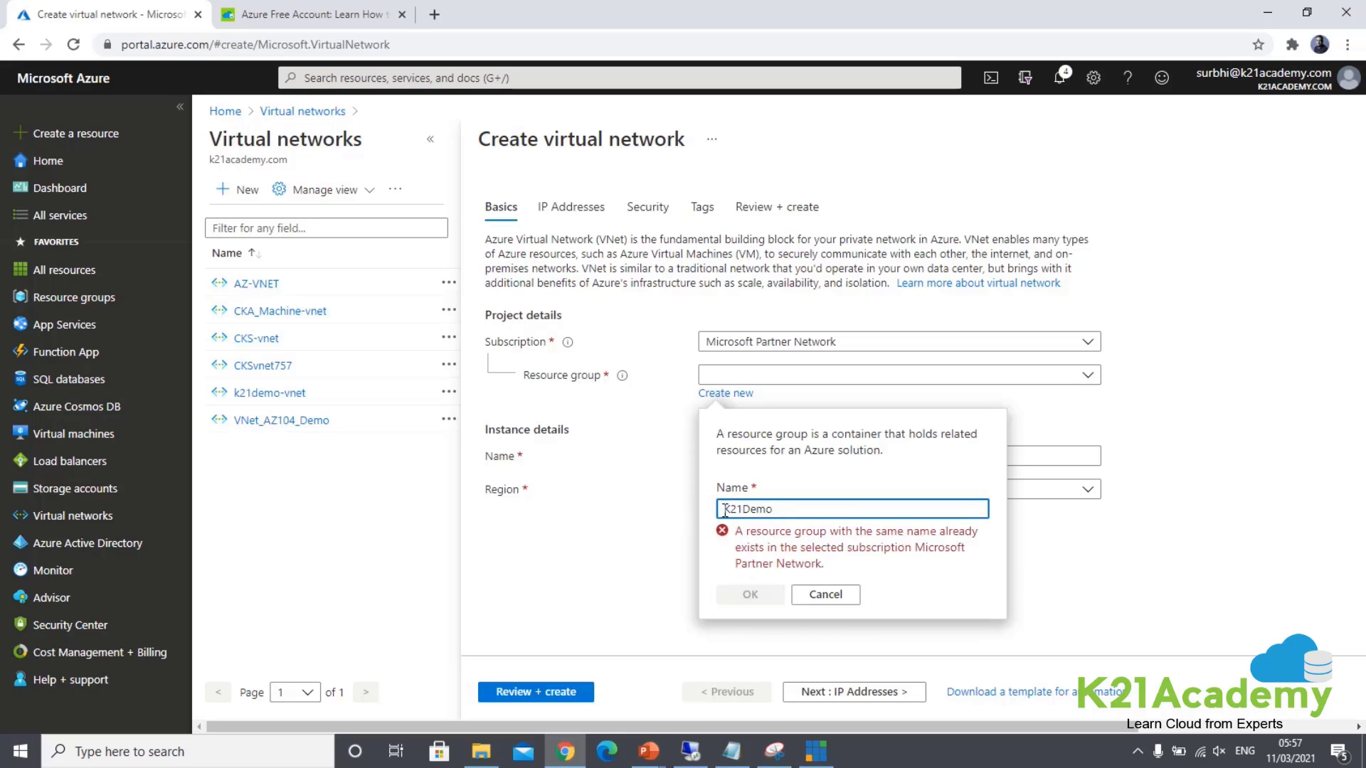
{"action": "type", "text": "AZ104"}
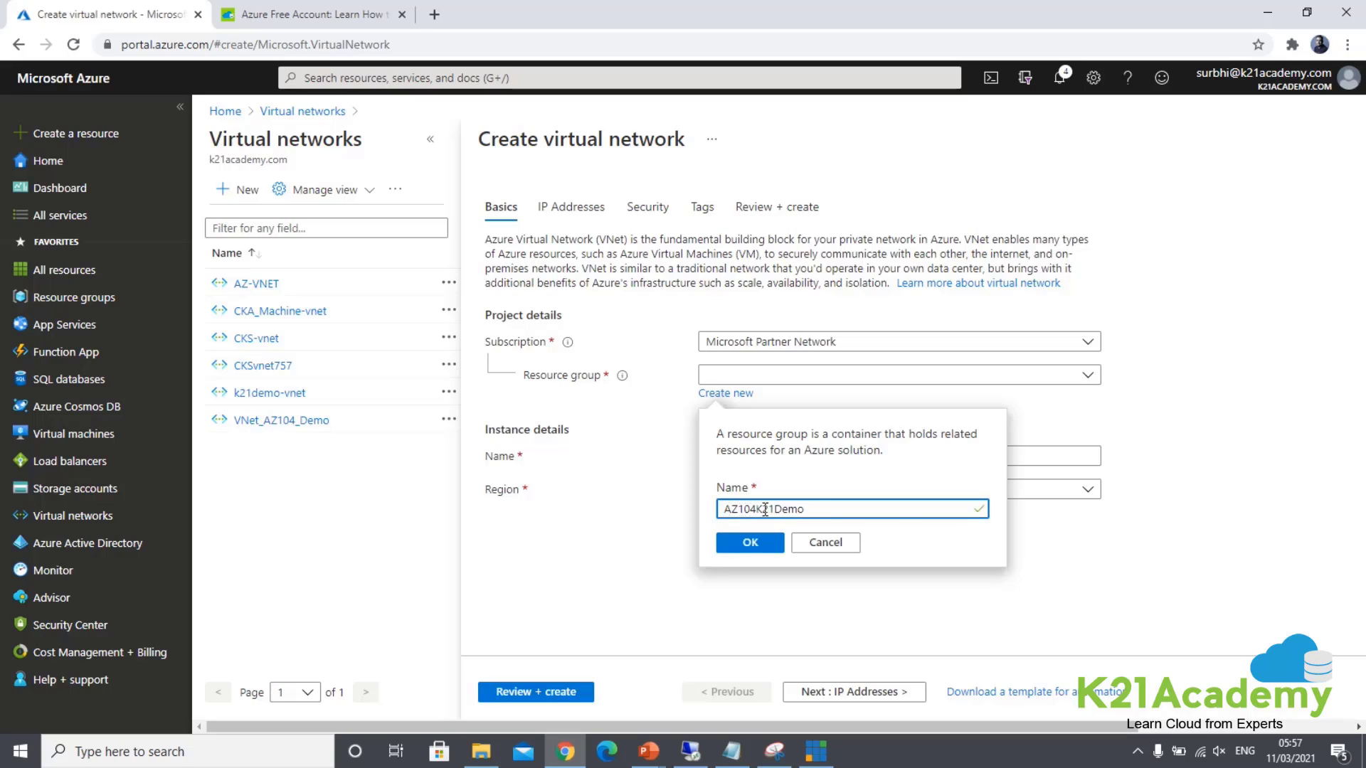
{"action": "left_click_drag", "start_coordinate": [816, 509], "coordinate": [694, 510]}
{"action": "key", "text": "ctrl+c"}
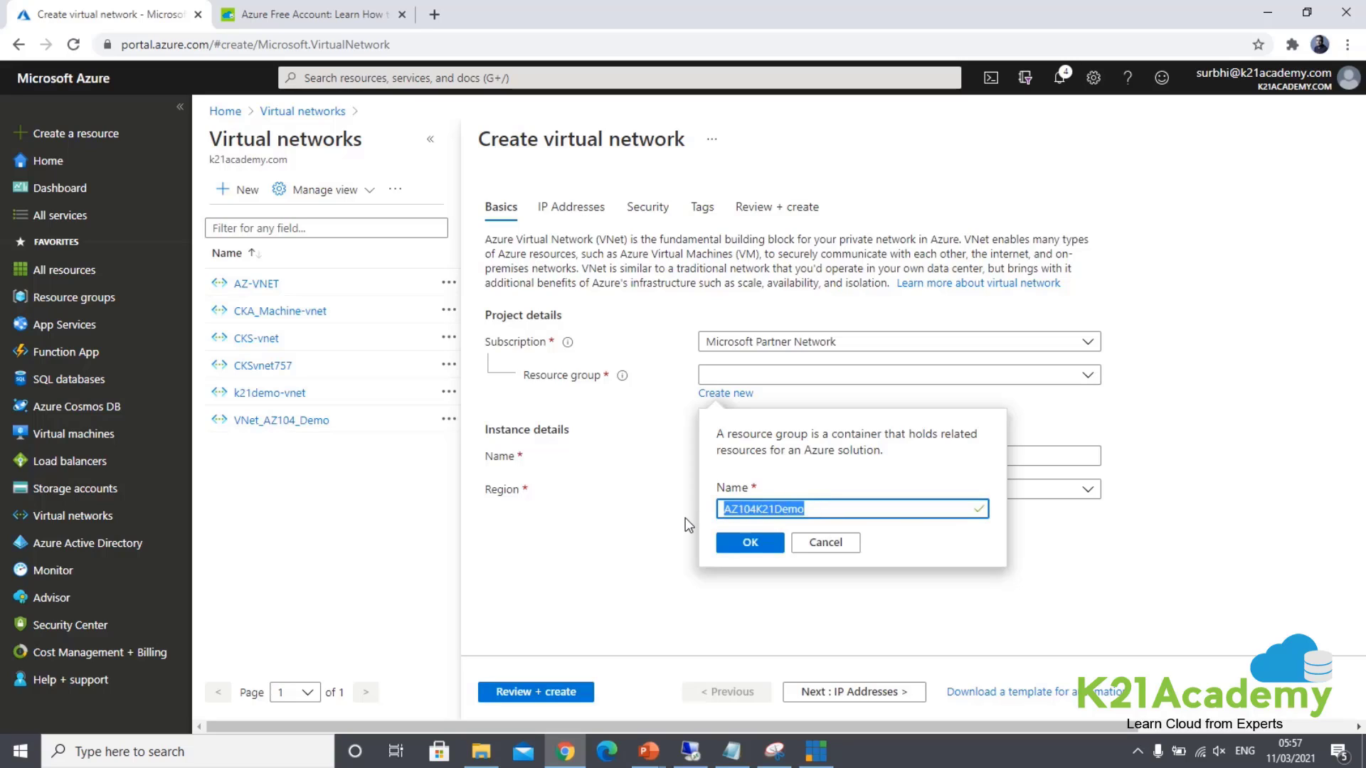
{"action": "left_click", "coordinate": [743, 541]}
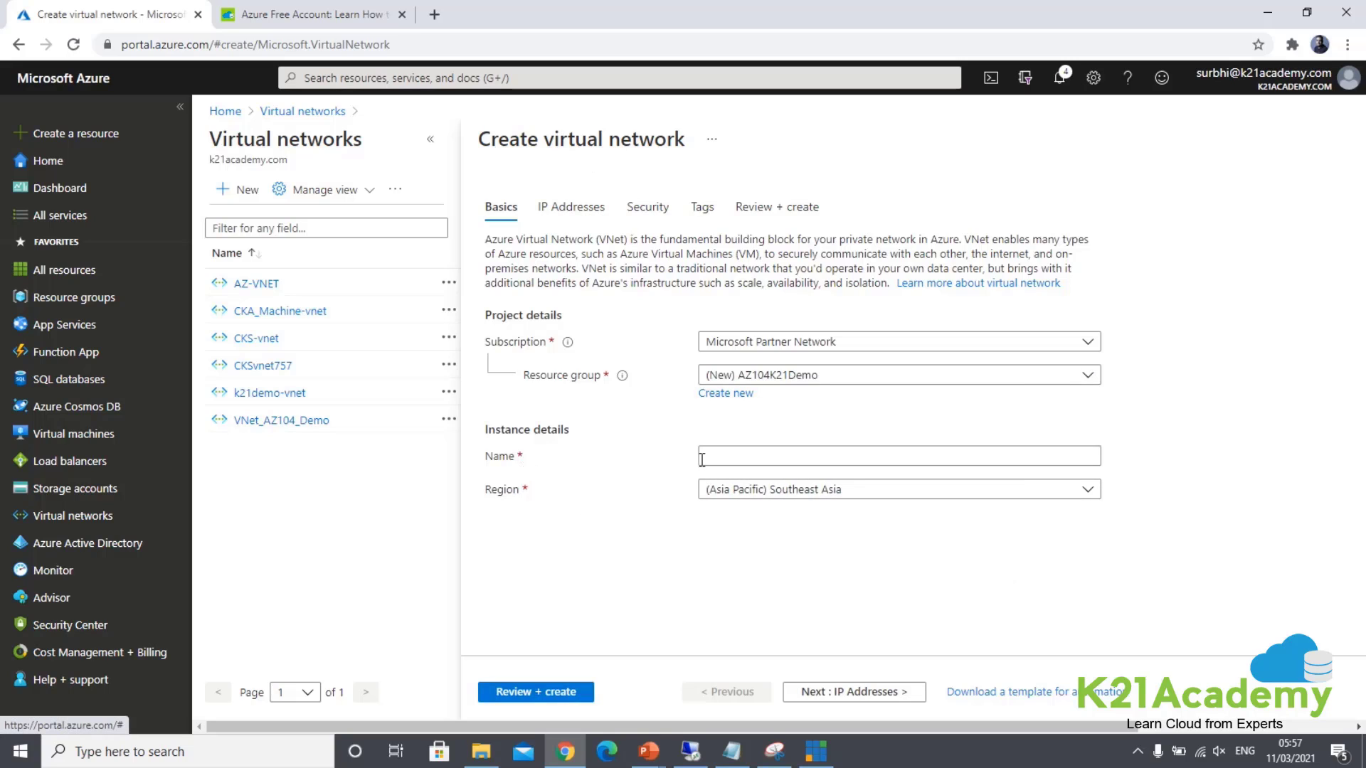
- Name the virtual network AZ104K21DemoVNet, reusing the copied resource group name
{"action": "left_click", "coordinate": [732, 453]}
{"action": "key", "text": "ctrl+v"}
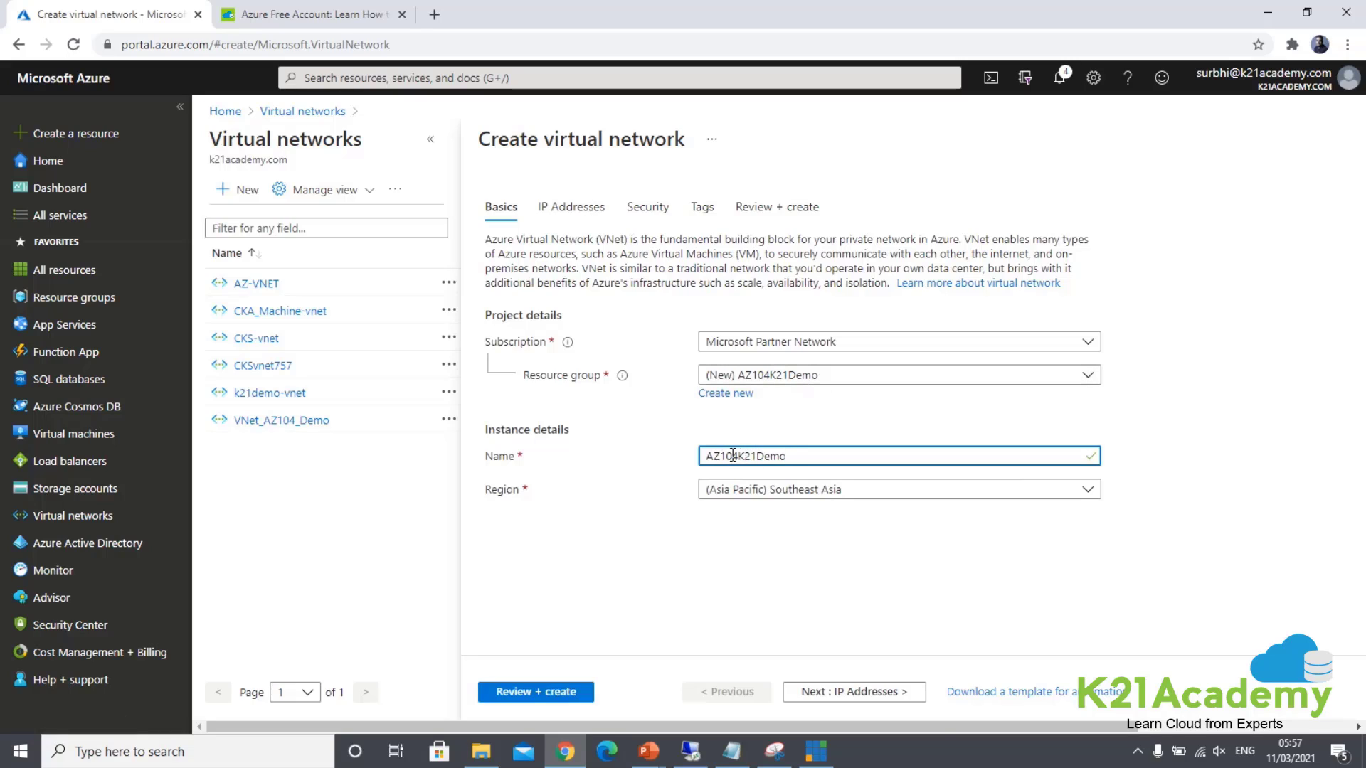
{"action": "type", "text": "Ven"}
{"action": "type", "text": "t"}
{"action": "key", "text": "BackSpace"}
{"action": "key", "text": "BackSpace"}
{"action": "key", "text": "BackSpace"}
{"action": "type", "text": "Net"}
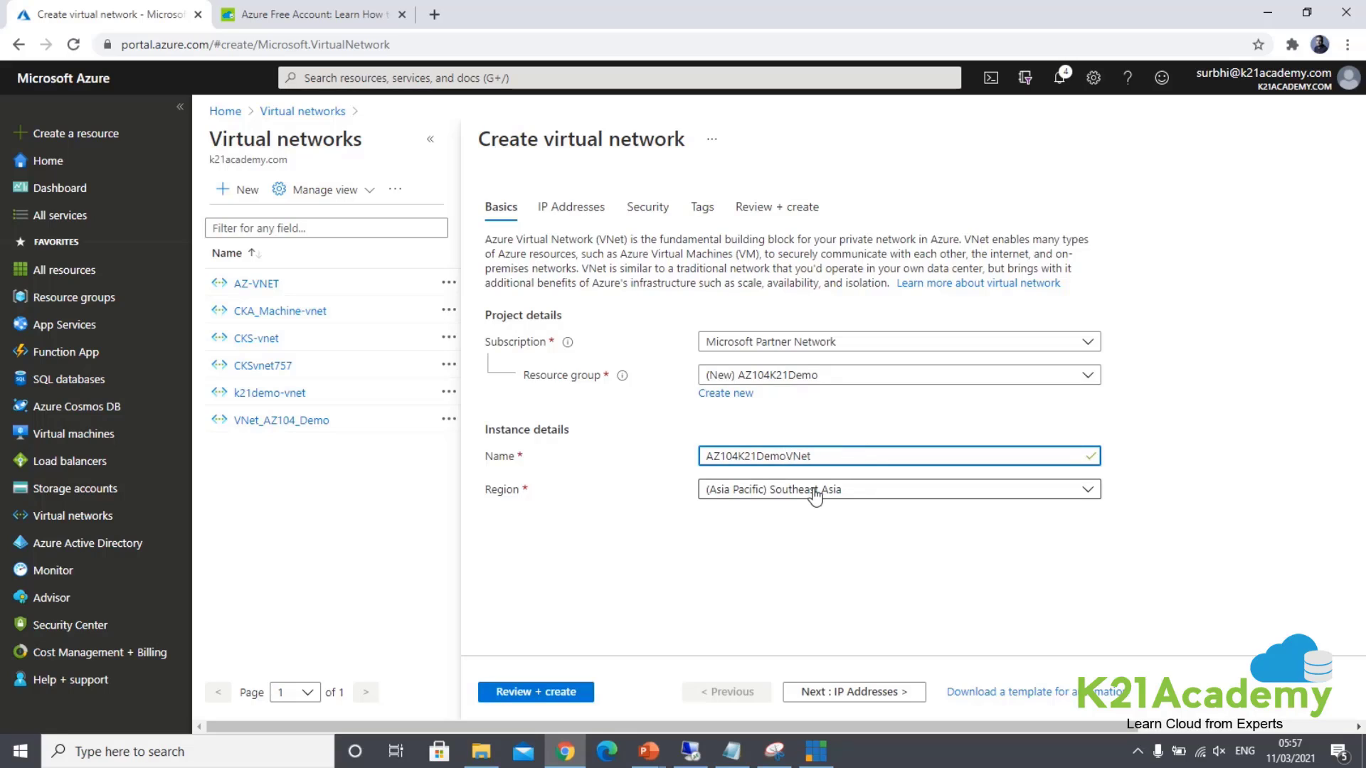
- Set the virtual network's region to (US) East US
{"action": "left_click", "coordinate": [815, 496]}
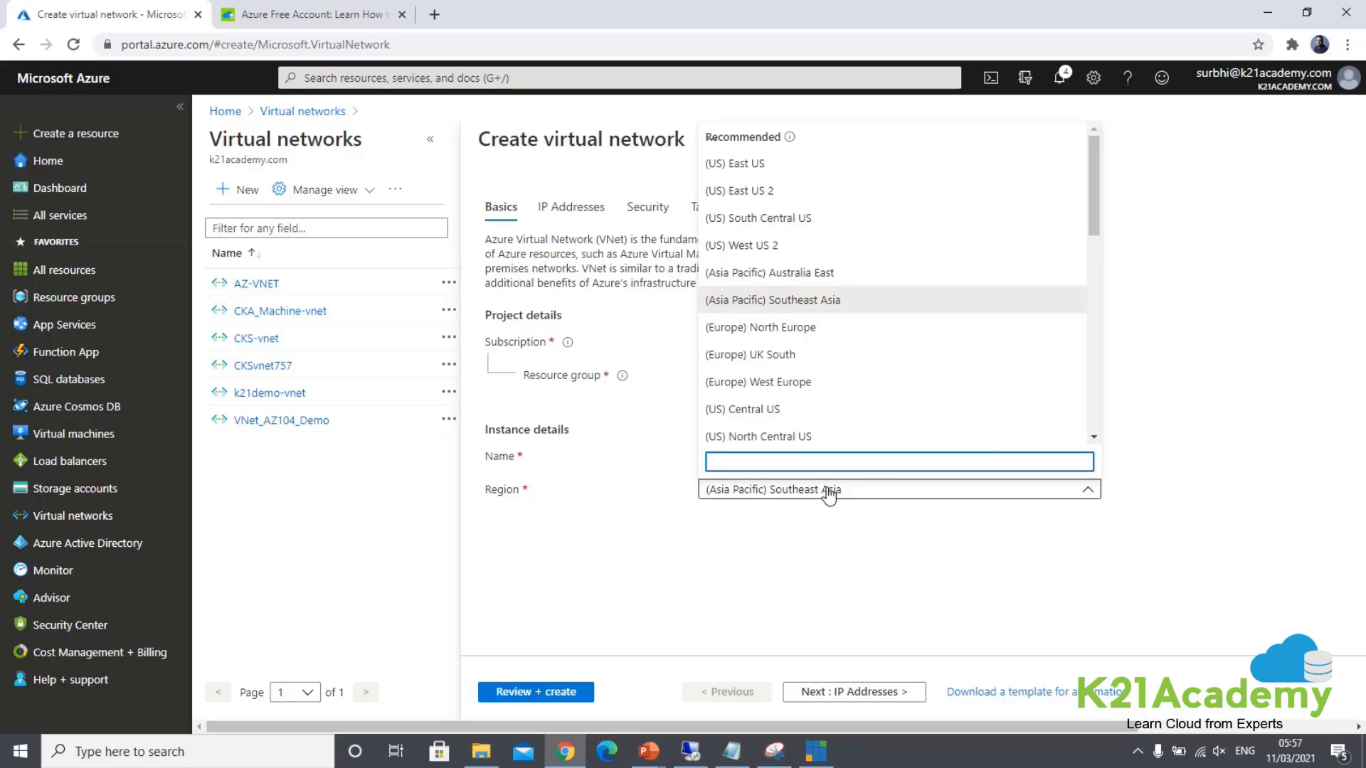
{"action": "left_click_drag", "start_coordinate": [1091, 186], "coordinate": [1094, 184]}
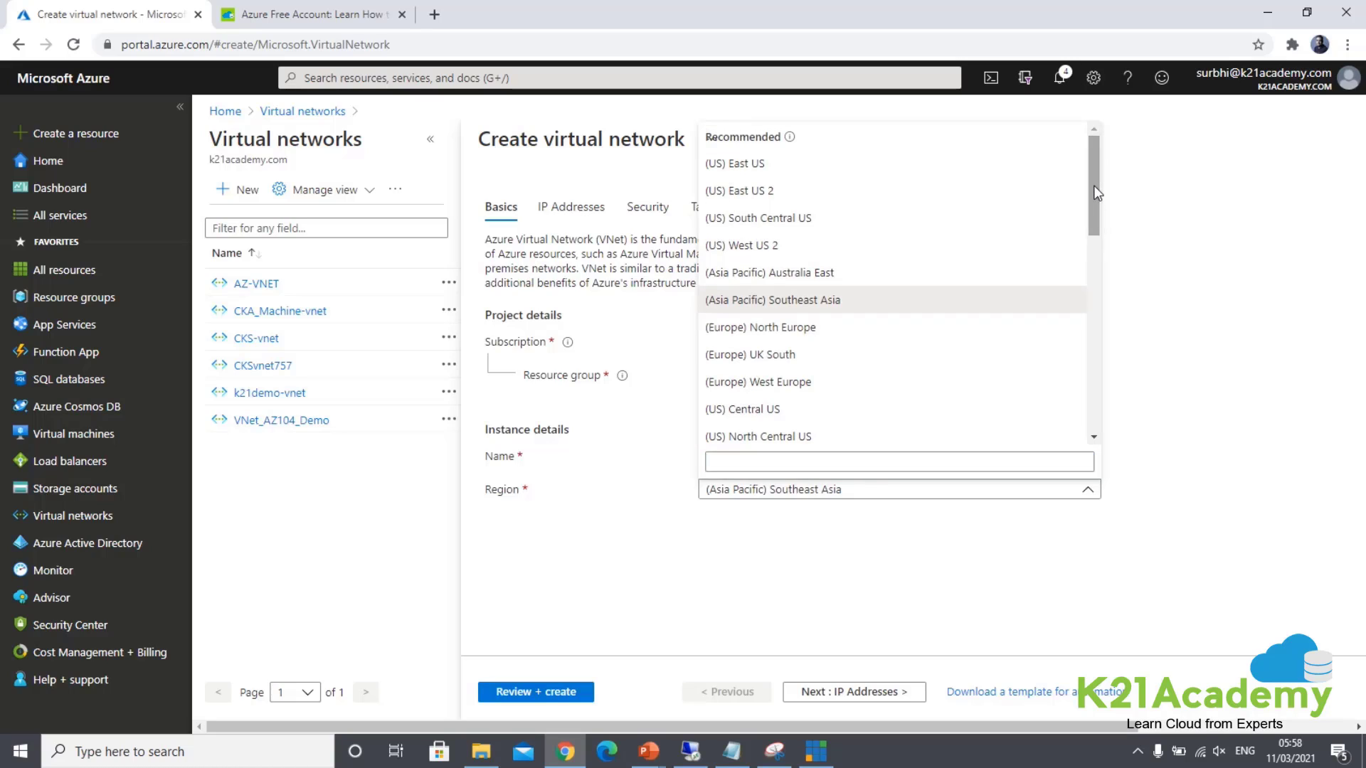
{"action": "left_click", "coordinate": [751, 165]}
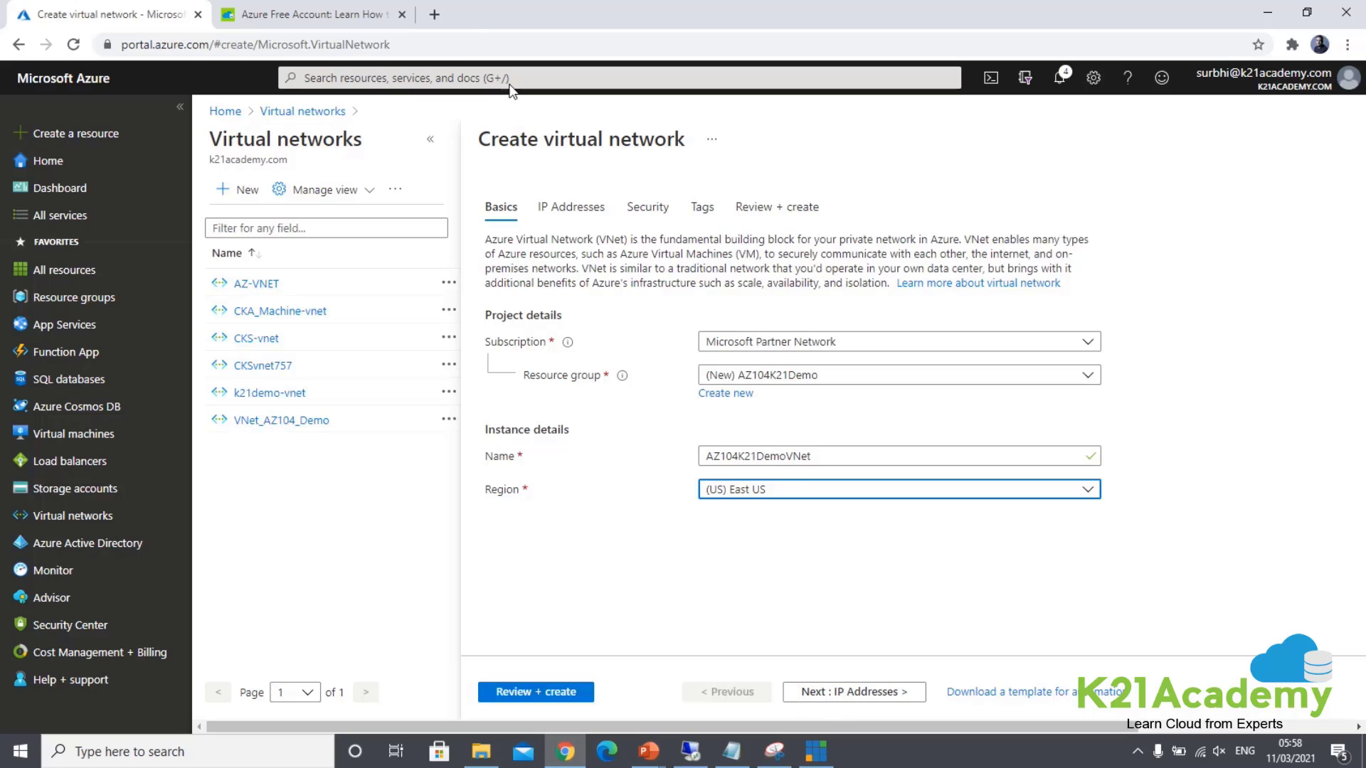
- Proceed to the IP address settings, set the IPv4 address space to 10.0.0.0/16, and enable an IPv6 address space
{"action": "left_click", "coordinate": [828, 692]}
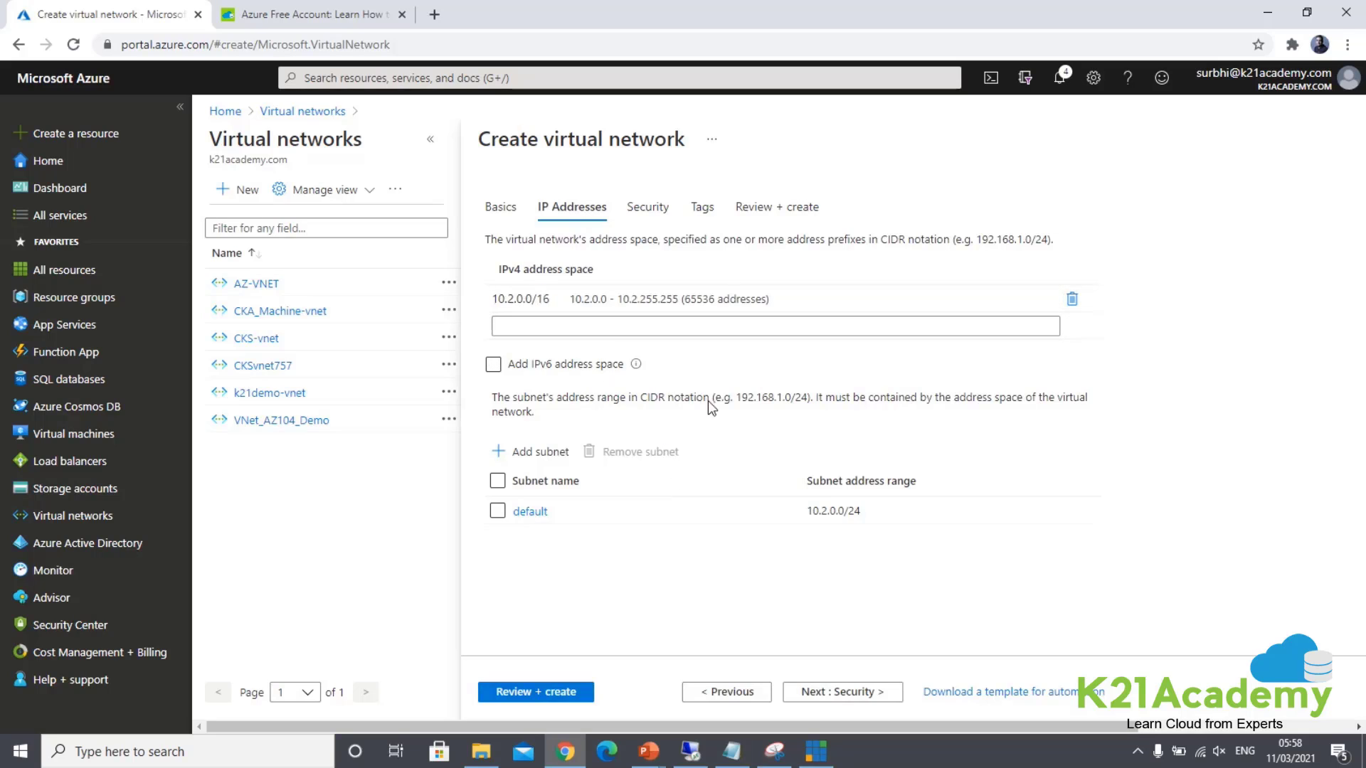
{"action": "left_click", "coordinate": [503, 301]}
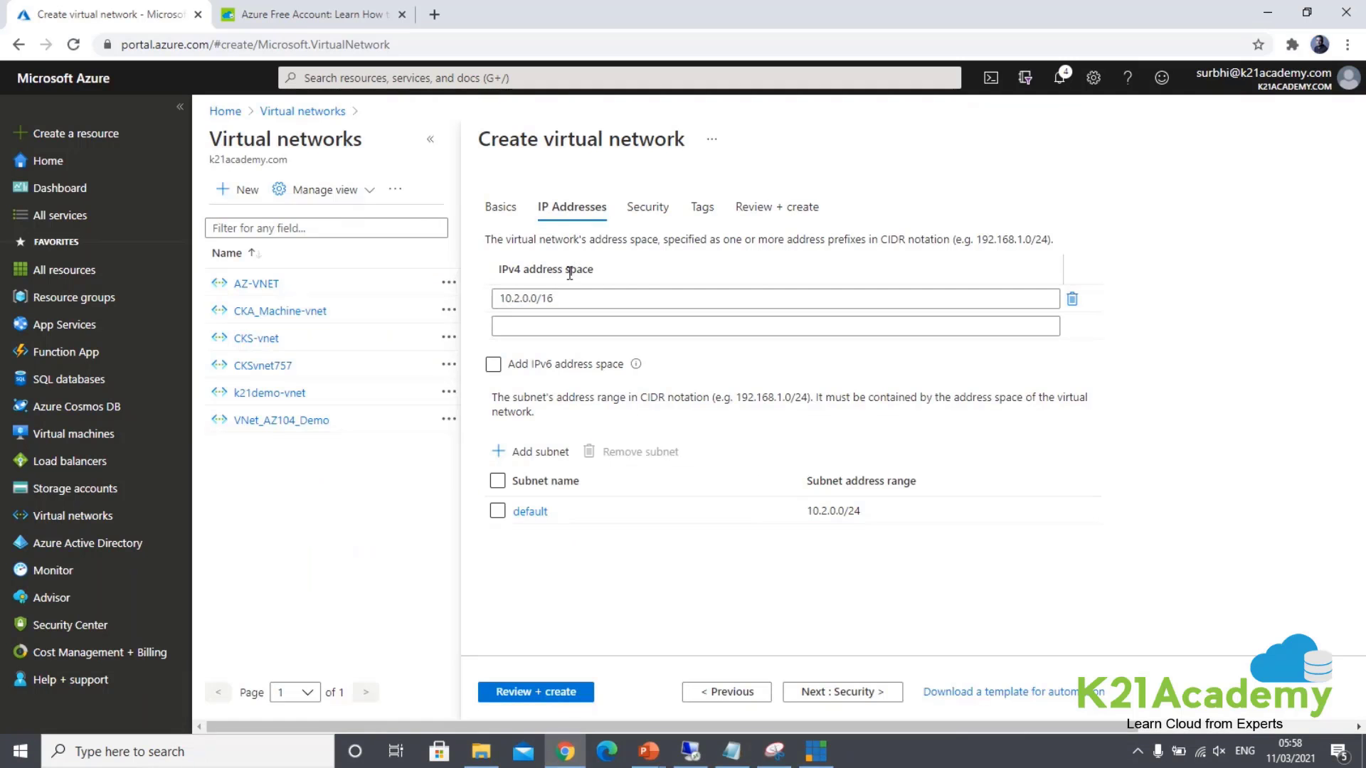
{"action": "left_click", "coordinate": [513, 298]}
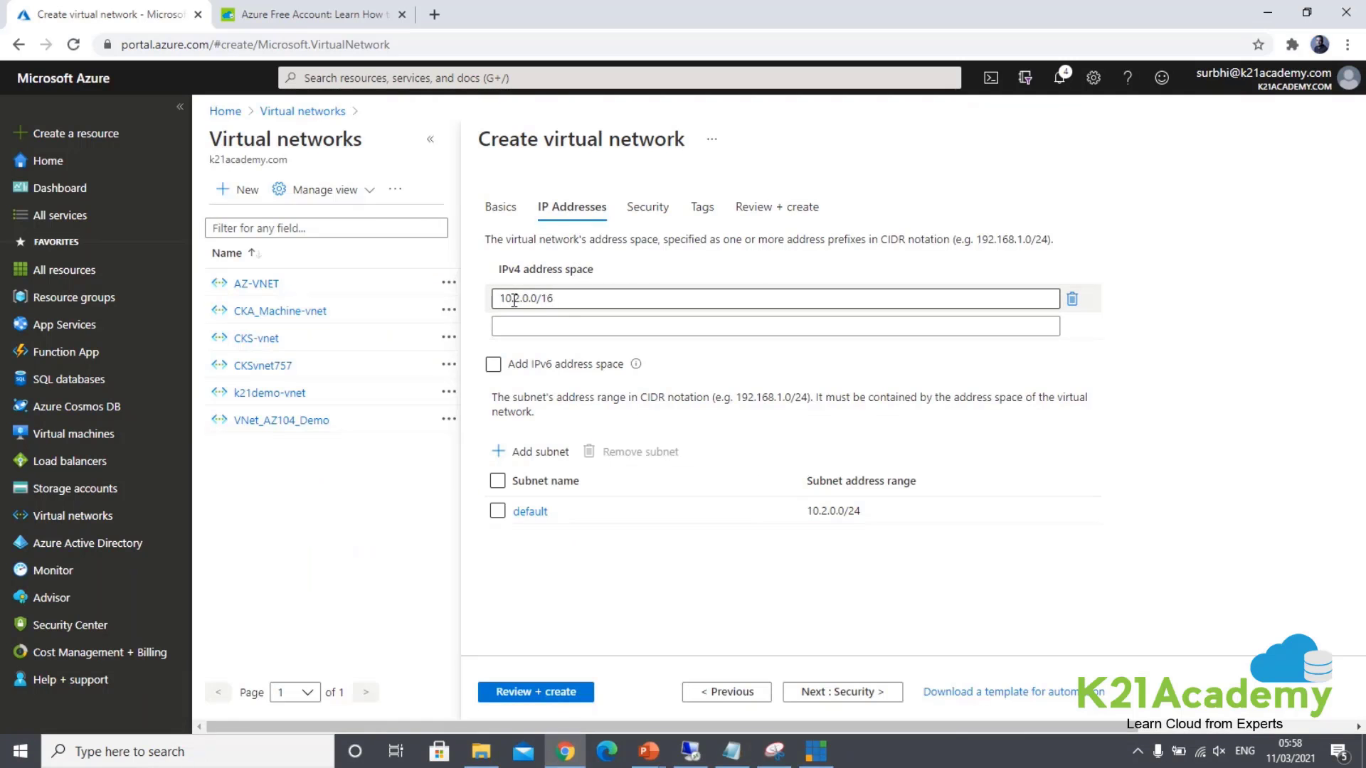
{"action": "key", "text": "BackSpace"}
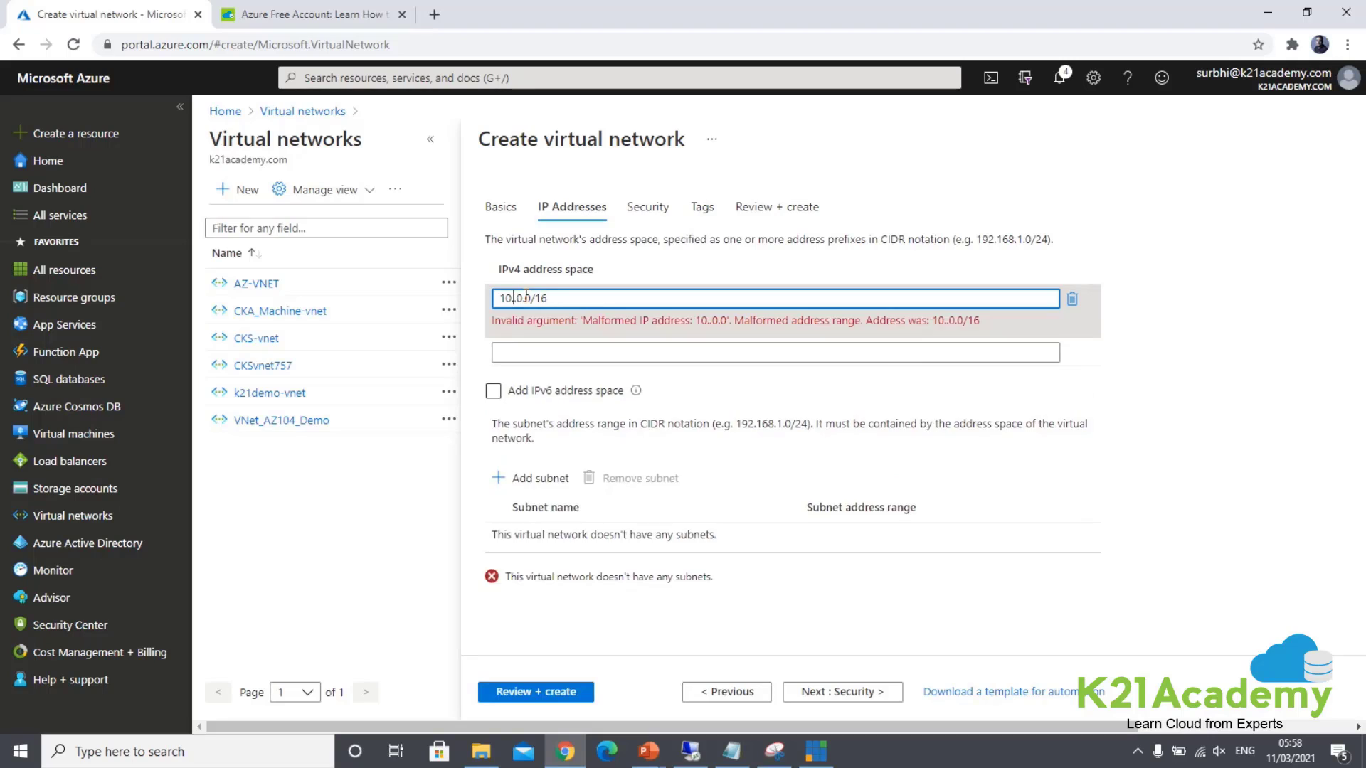
{"action": "type", "text": "0"}
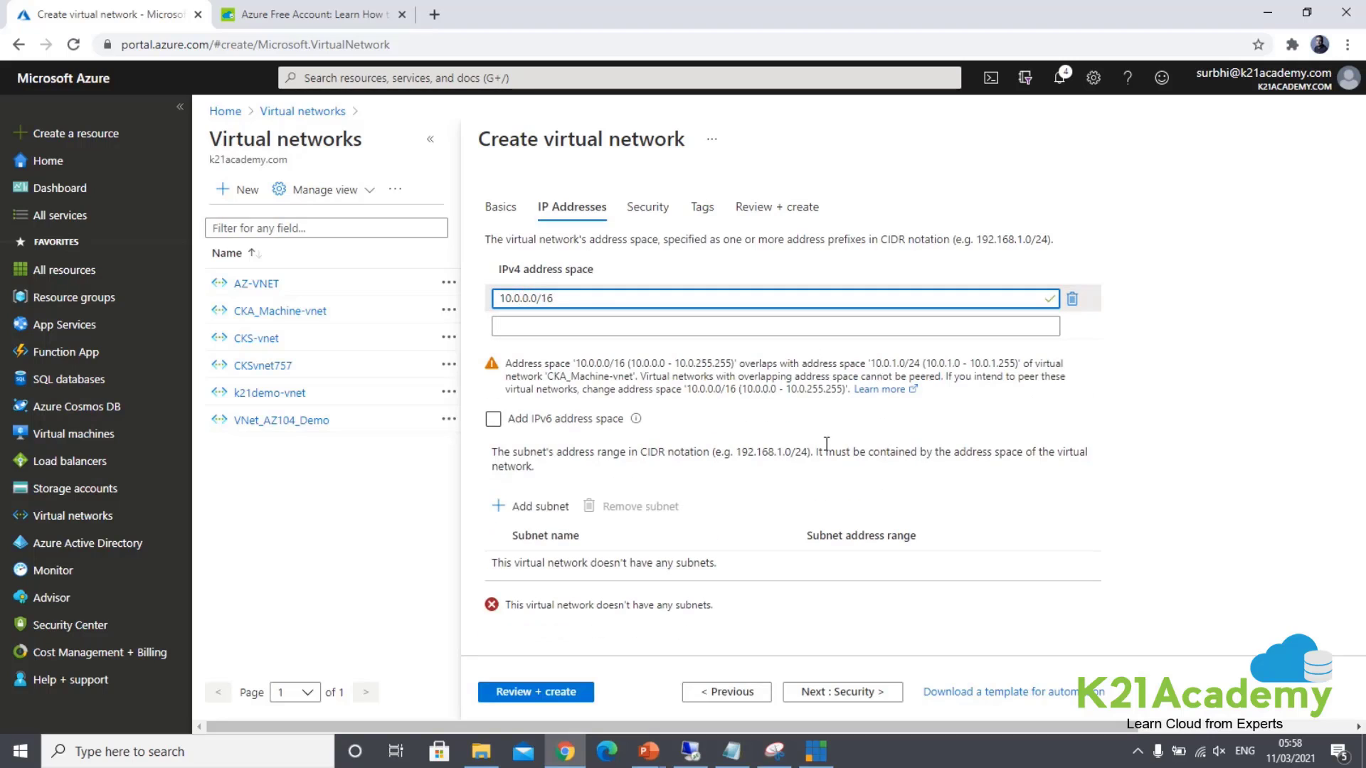
{"action": "left_click", "coordinate": [802, 430]}
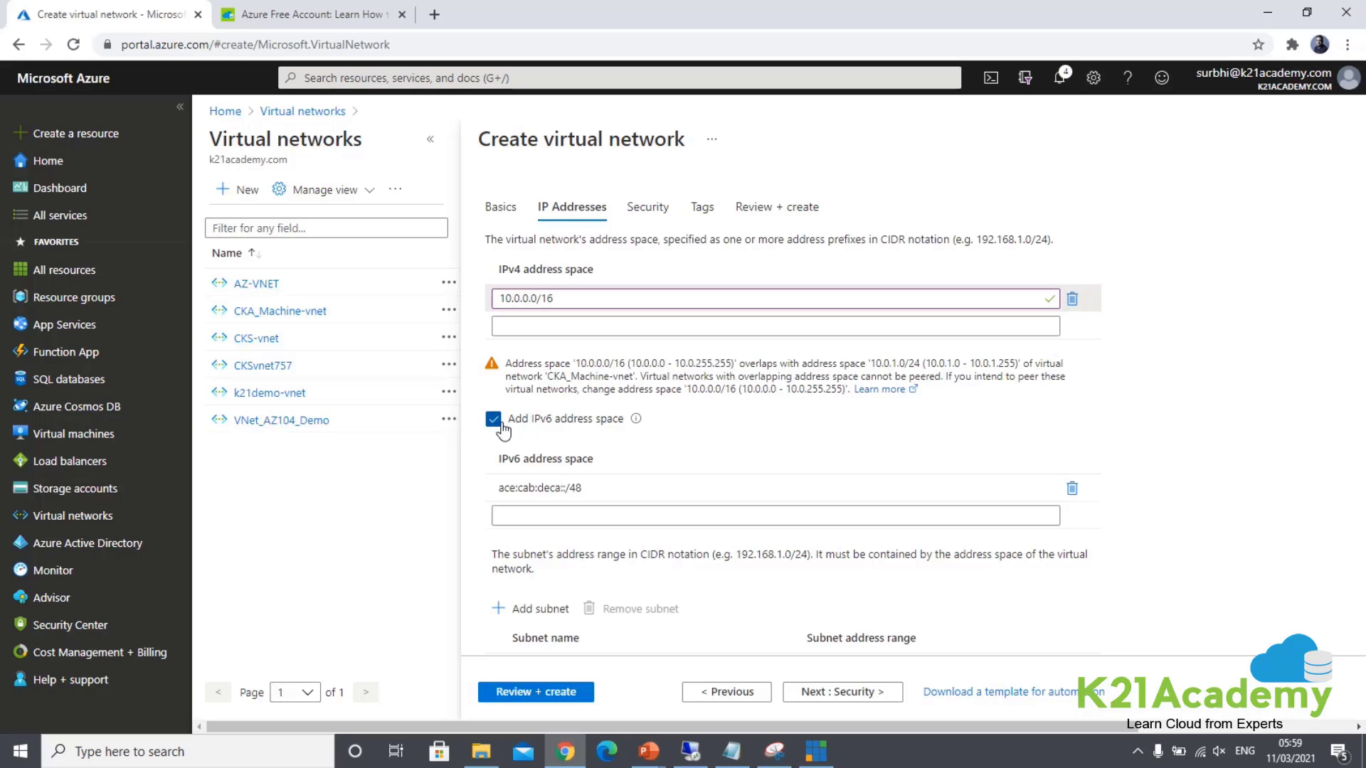
- Start a new subnet for the virtual network and name it AZ104K21DemoSubnetWebTier, reusing the copied resource group name
{"action": "scroll", "coordinate": [529, 323], "scroll_direction": "down", "scroll_amount": 1}
{"action": "scroll", "coordinate": [530, 319], "scroll_direction": "down", "scroll_amount": 1}
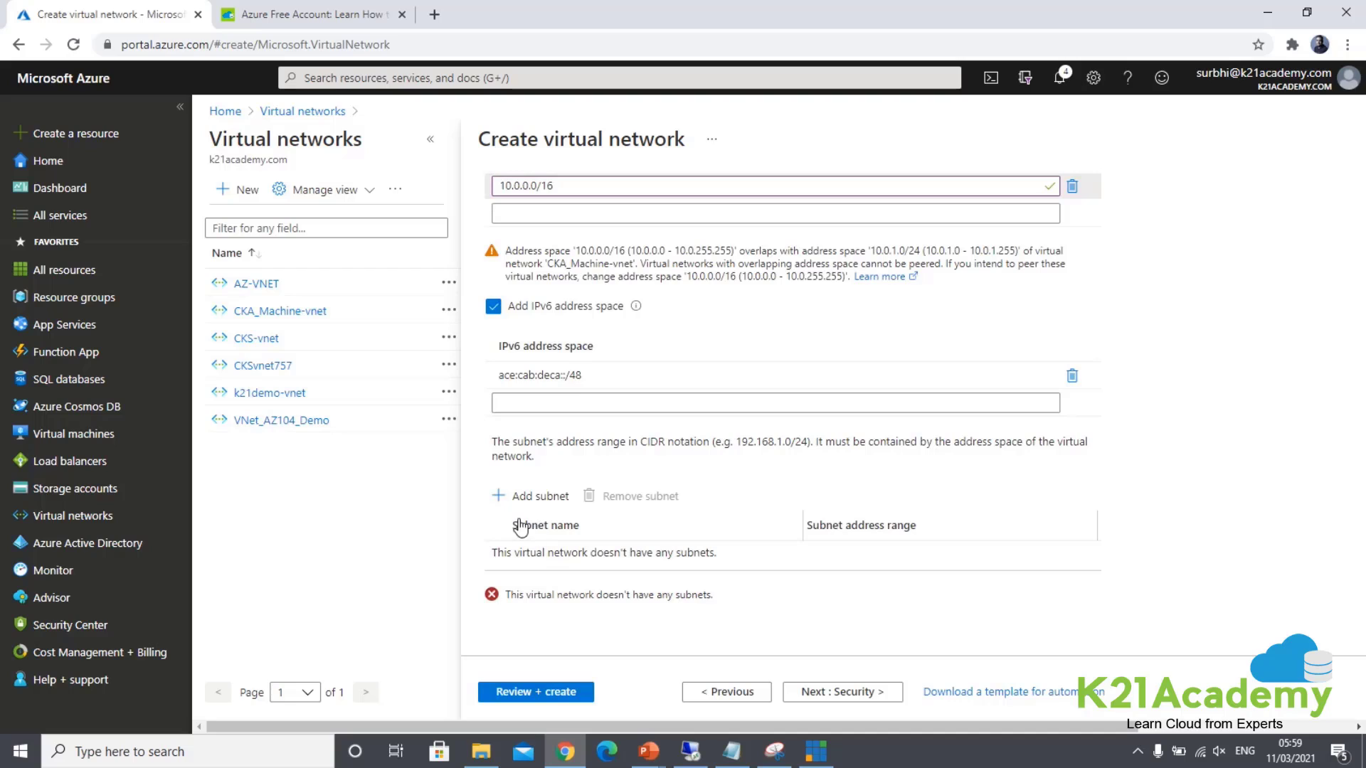
{"action": "left_click", "coordinate": [530, 498]}
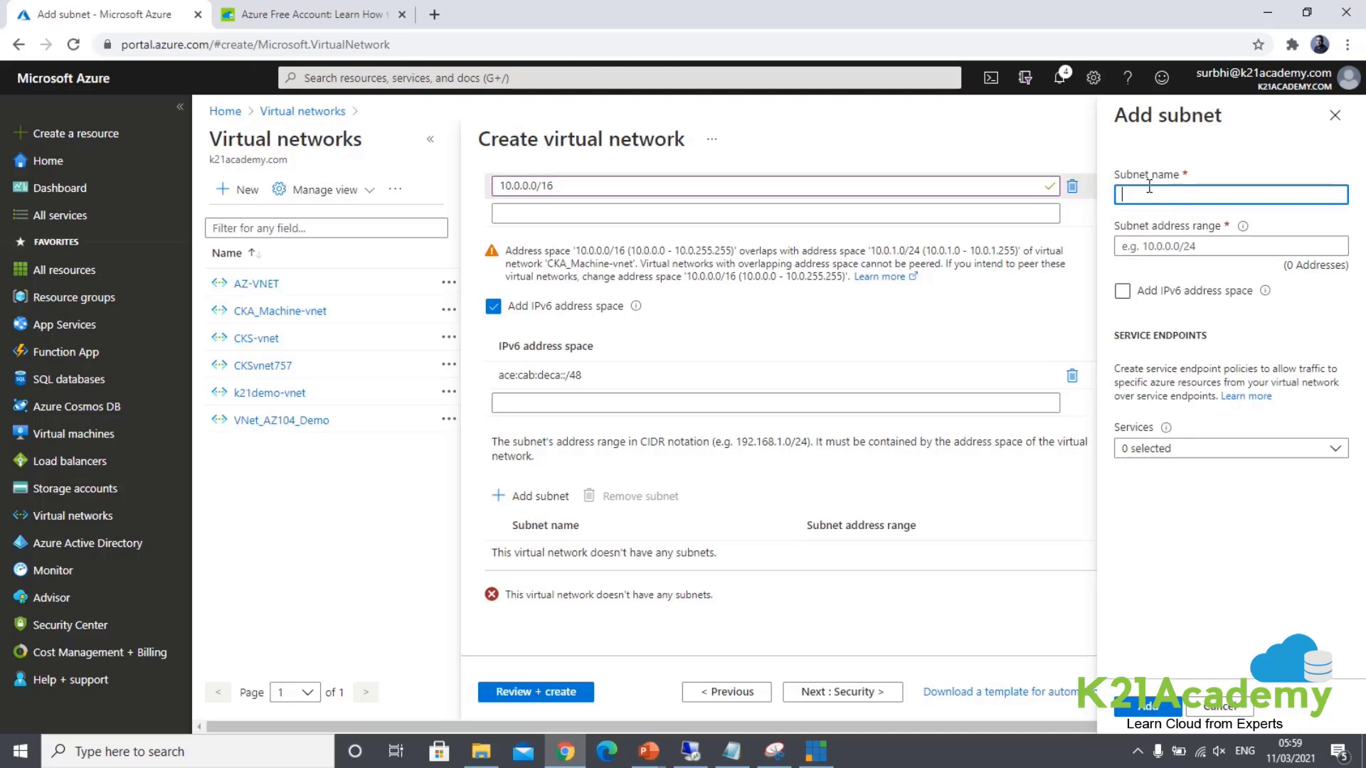
{"action": "key", "text": "ctrl+v"}
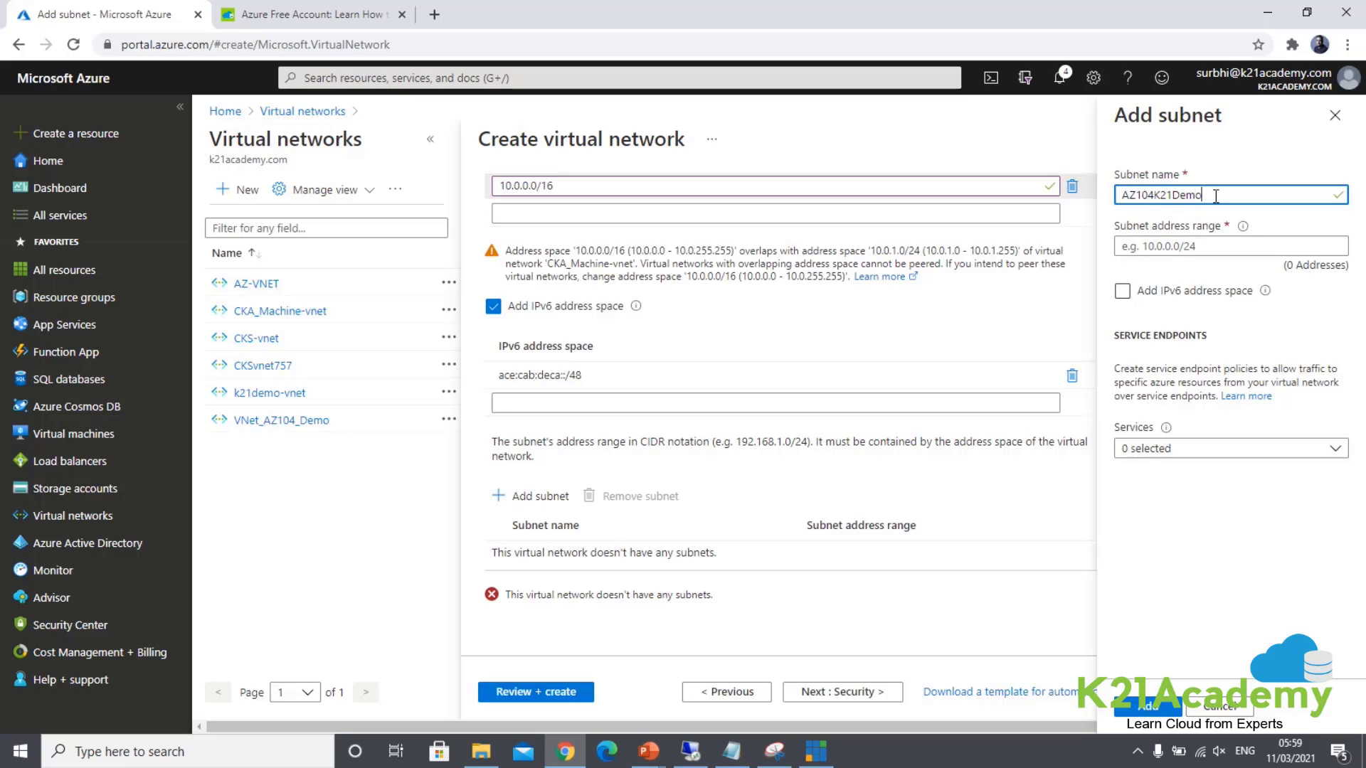
{"action": "type", "text": "Subnet1"}
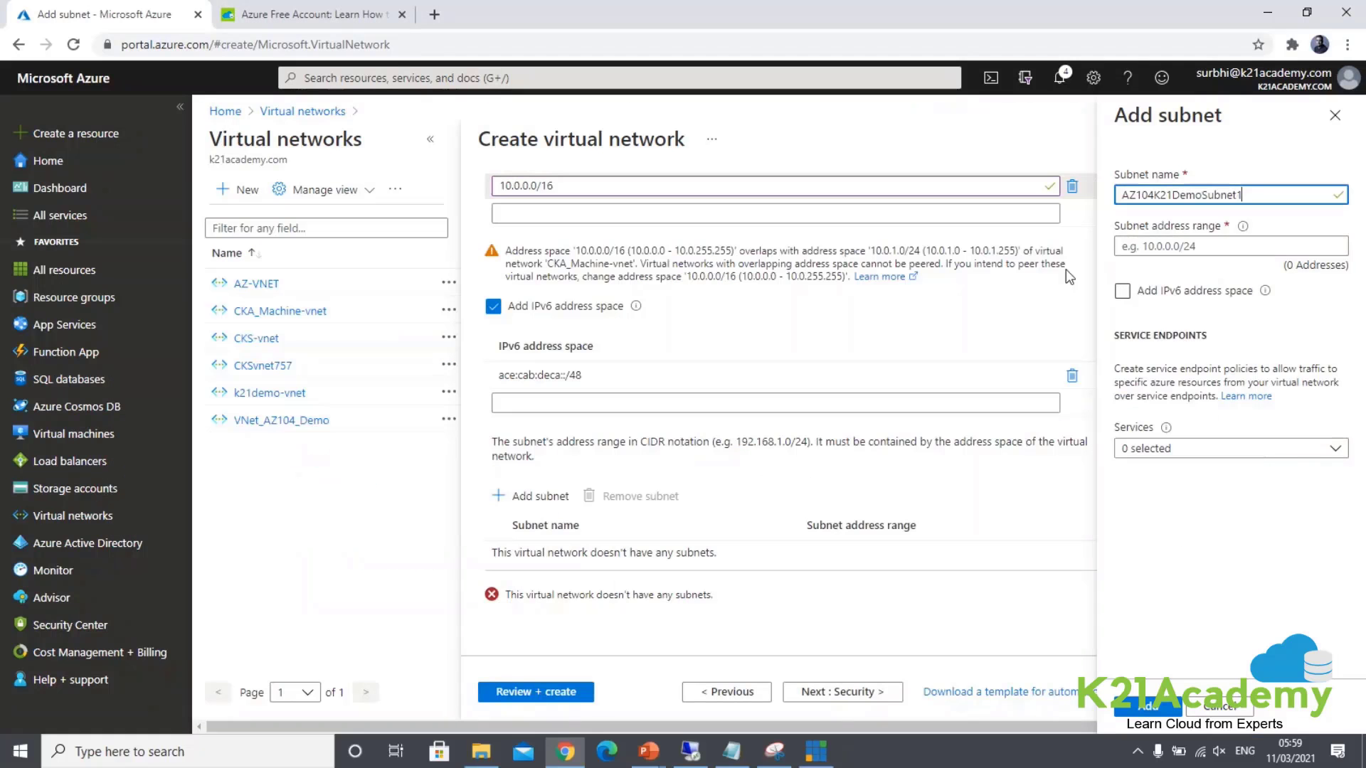
{"action": "key", "text": "BackSpace"}
{"action": "type", "text": "We"}
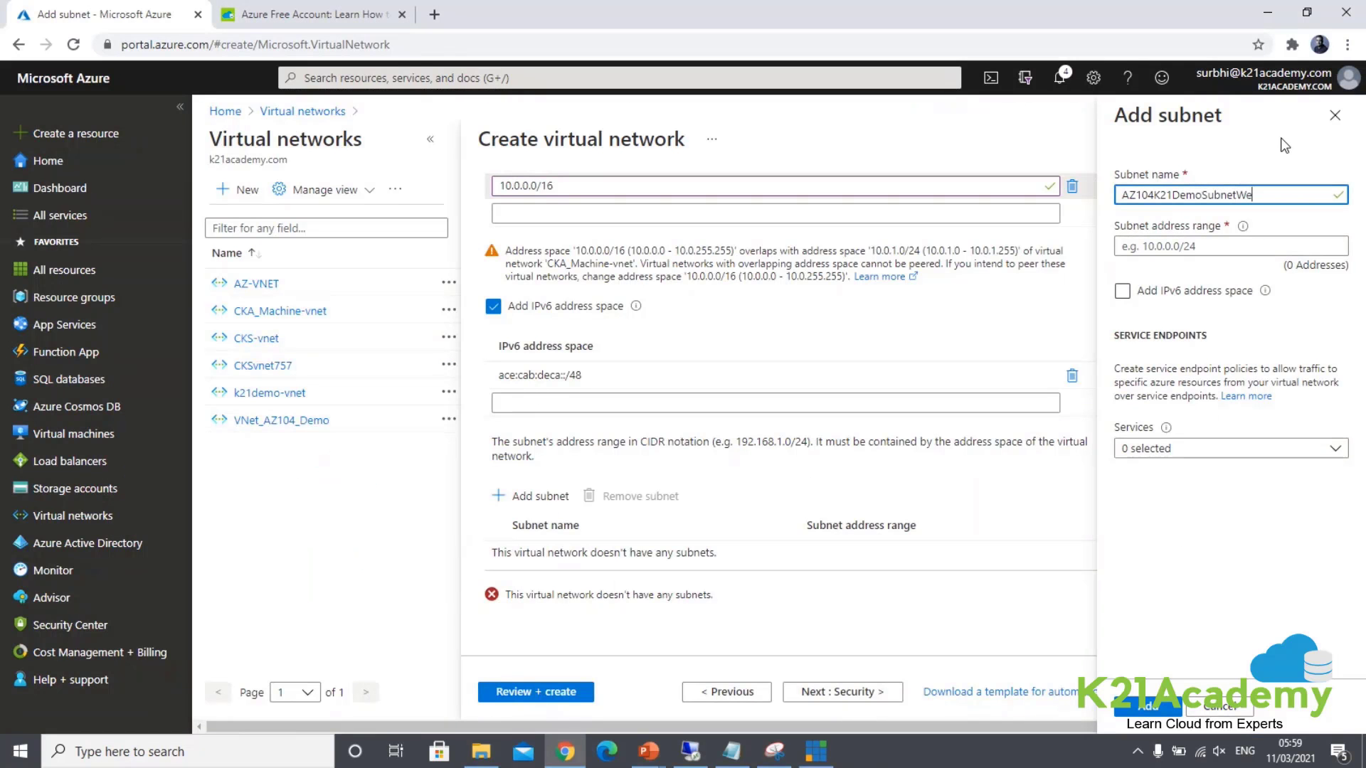
{"action": "type", "text": "bTier"}
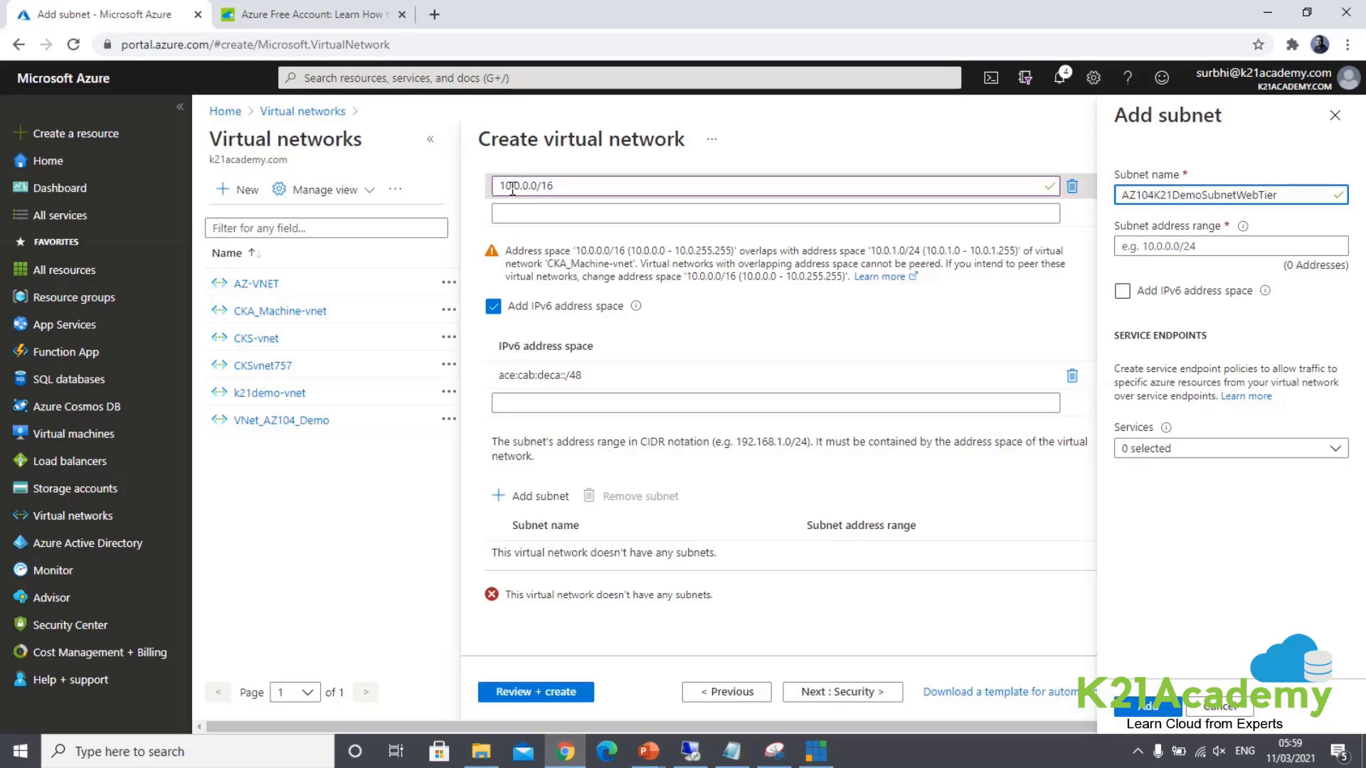
- Set the web tier subnet's address range to 10.0.3.0/24 and add the subnet to the virtual network
{"action": "left_click", "coordinate": [1182, 245]}
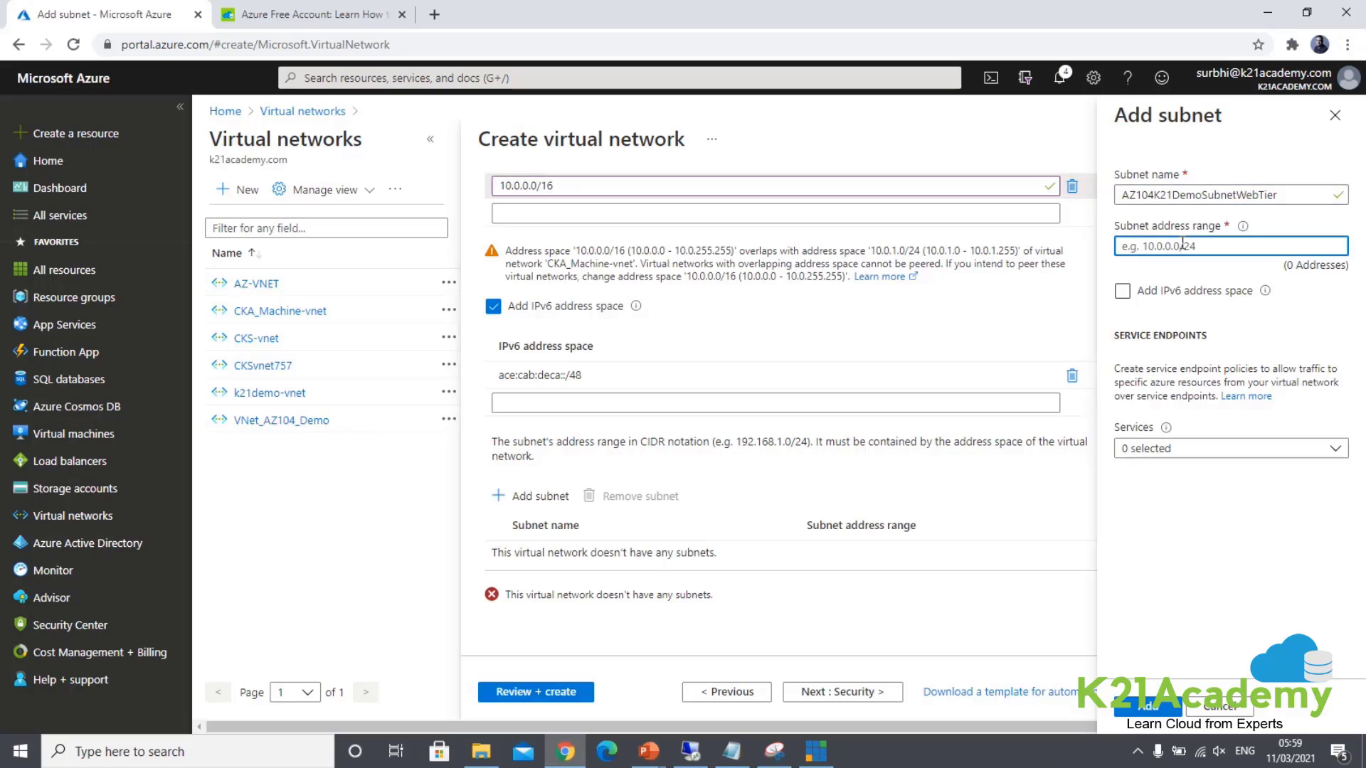
{"action": "type", "text": "10.0"}
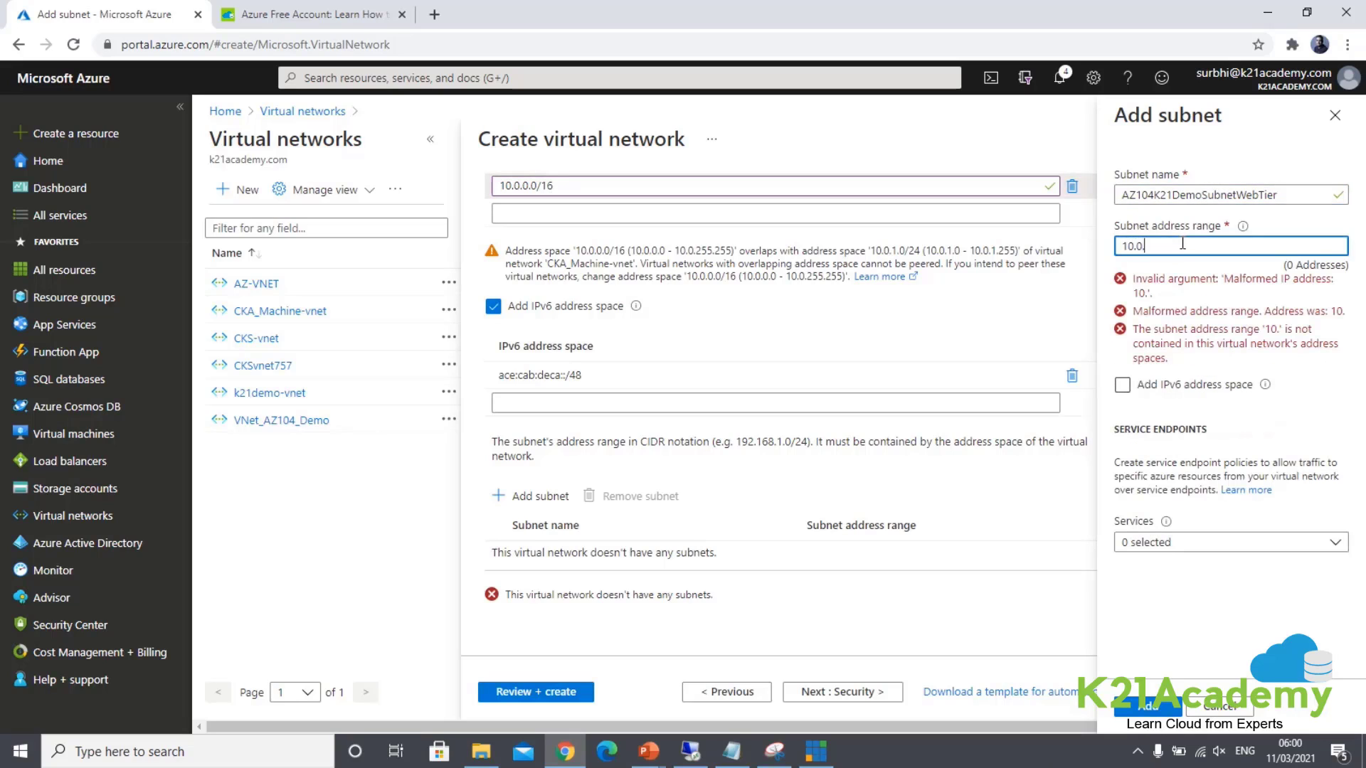
{"action": "type", "text": "."}
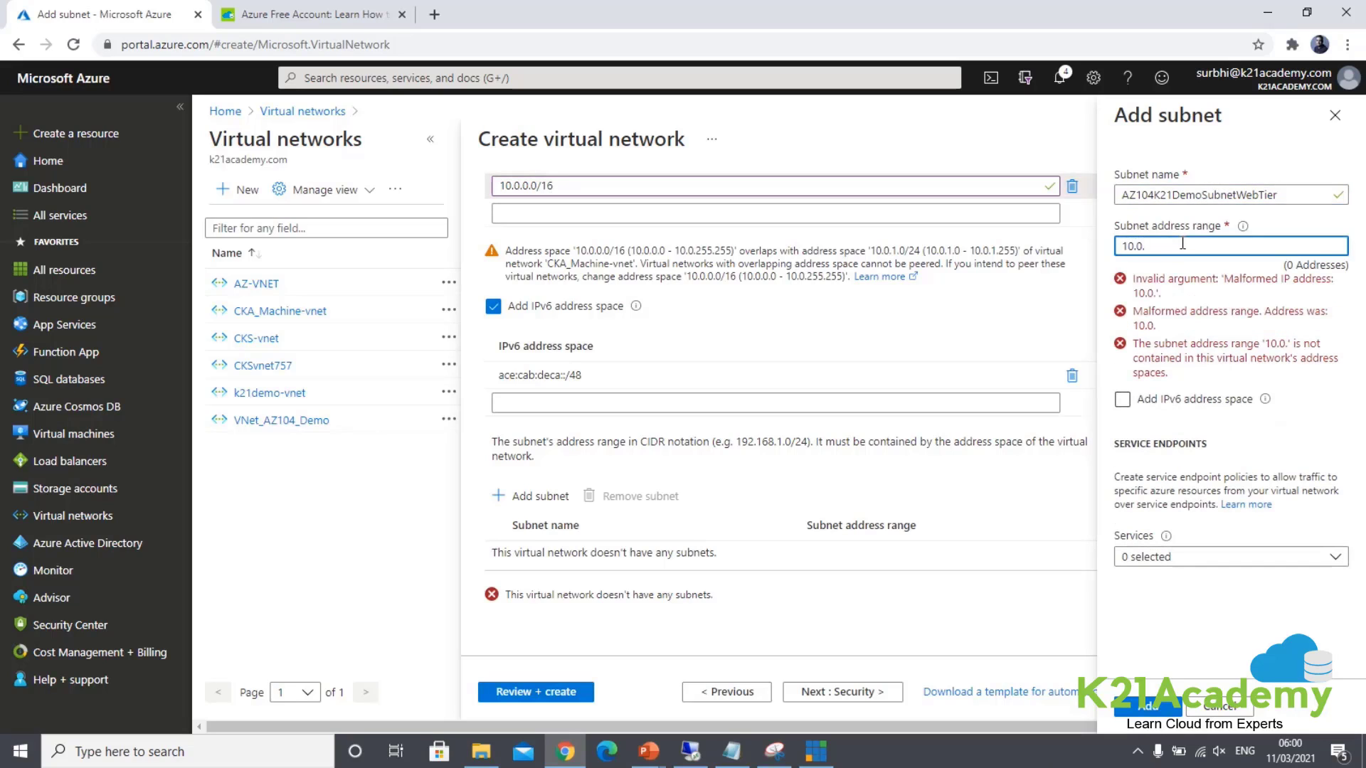
{"action": "type", "text": "3.0"}
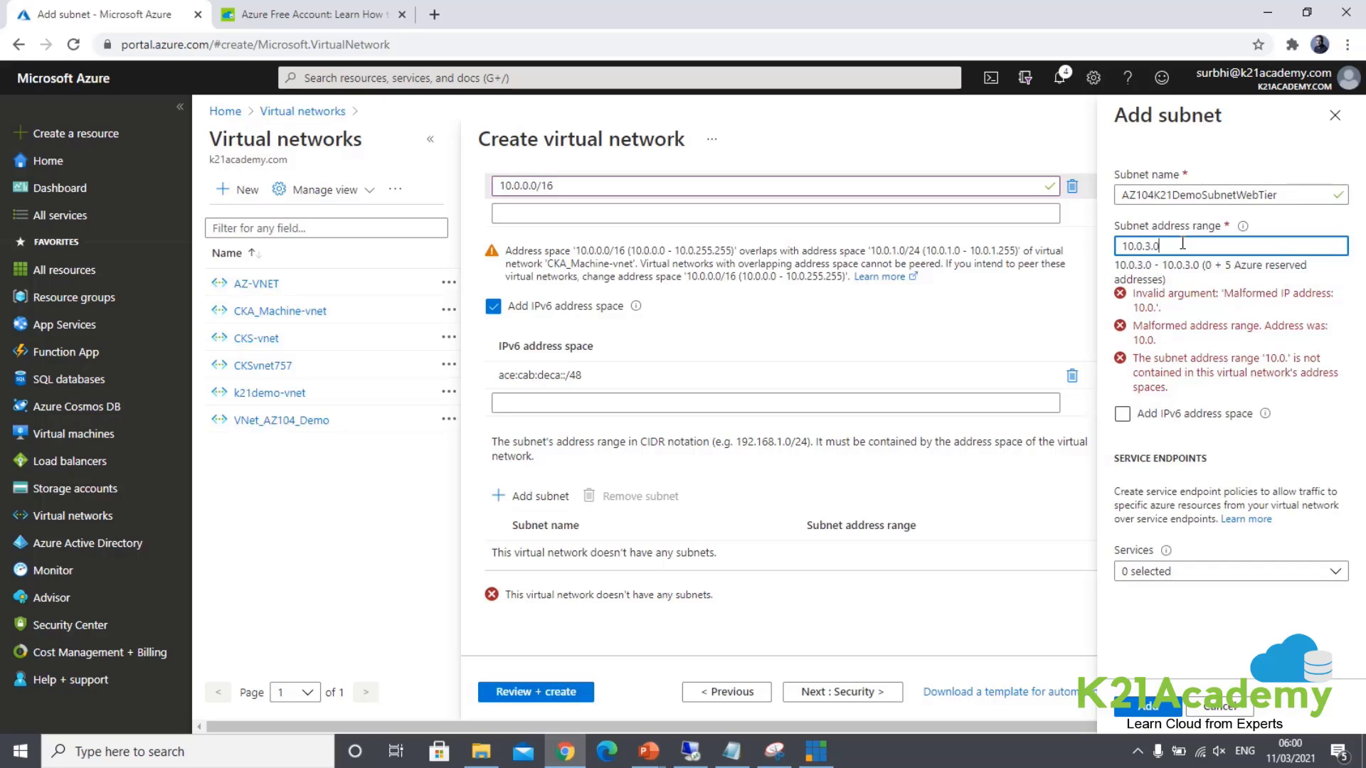
{"action": "type", "text": "/2"}
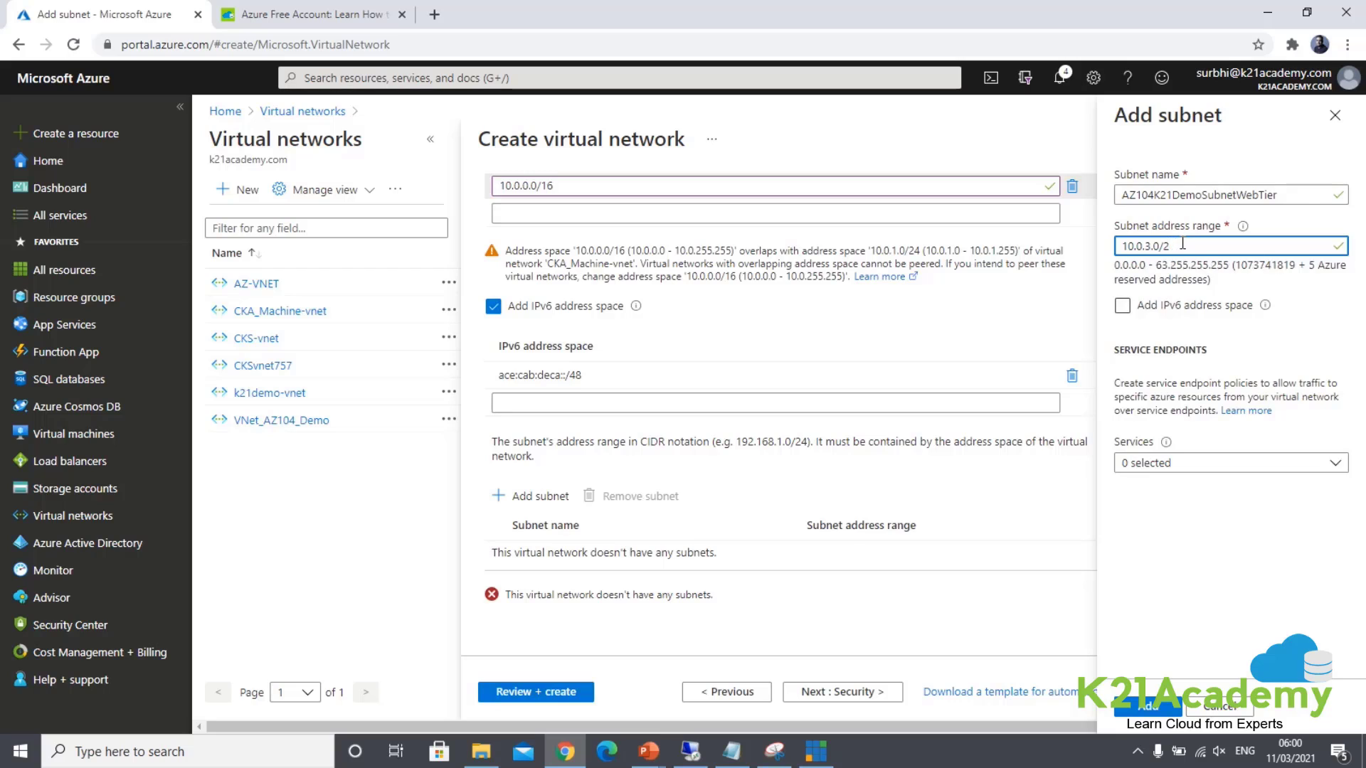
{"action": "type", "text": "4"}
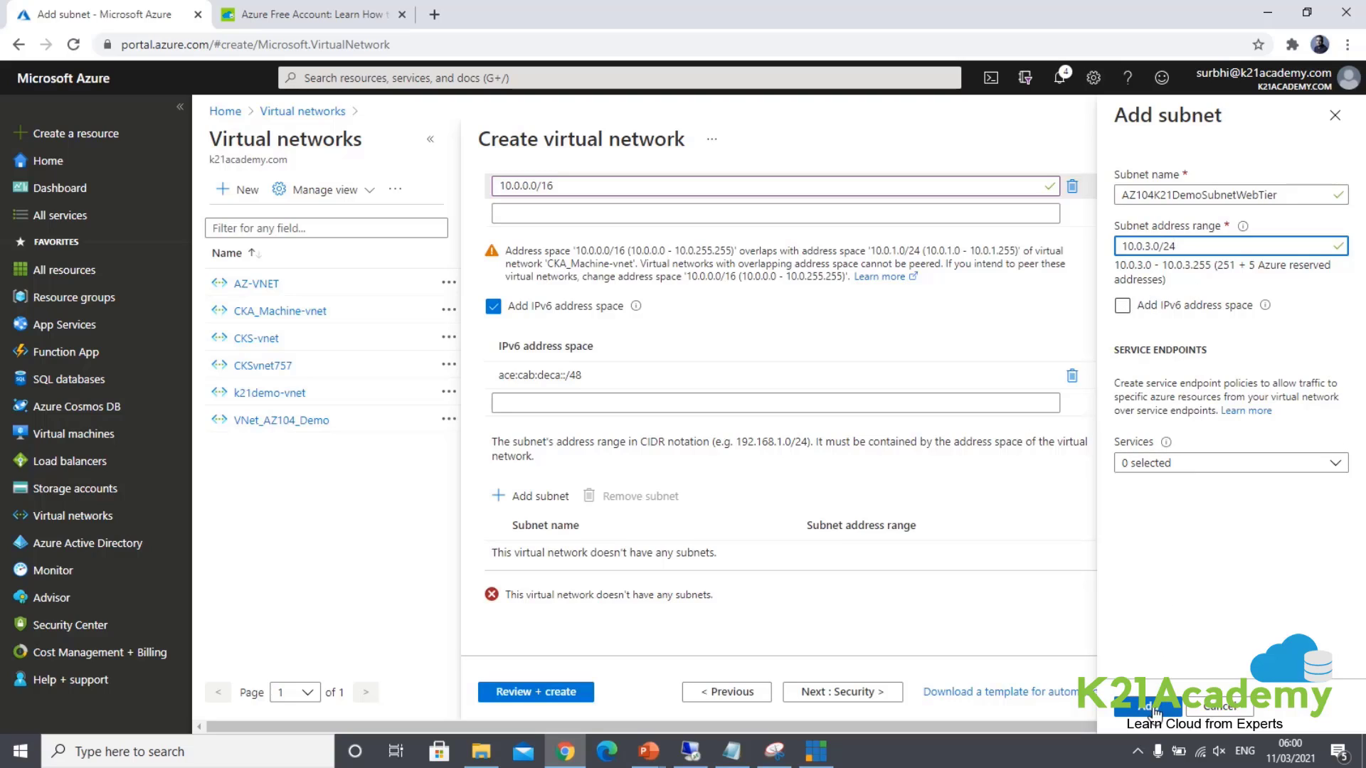
{"action": "left_click", "coordinate": [1148, 706]}
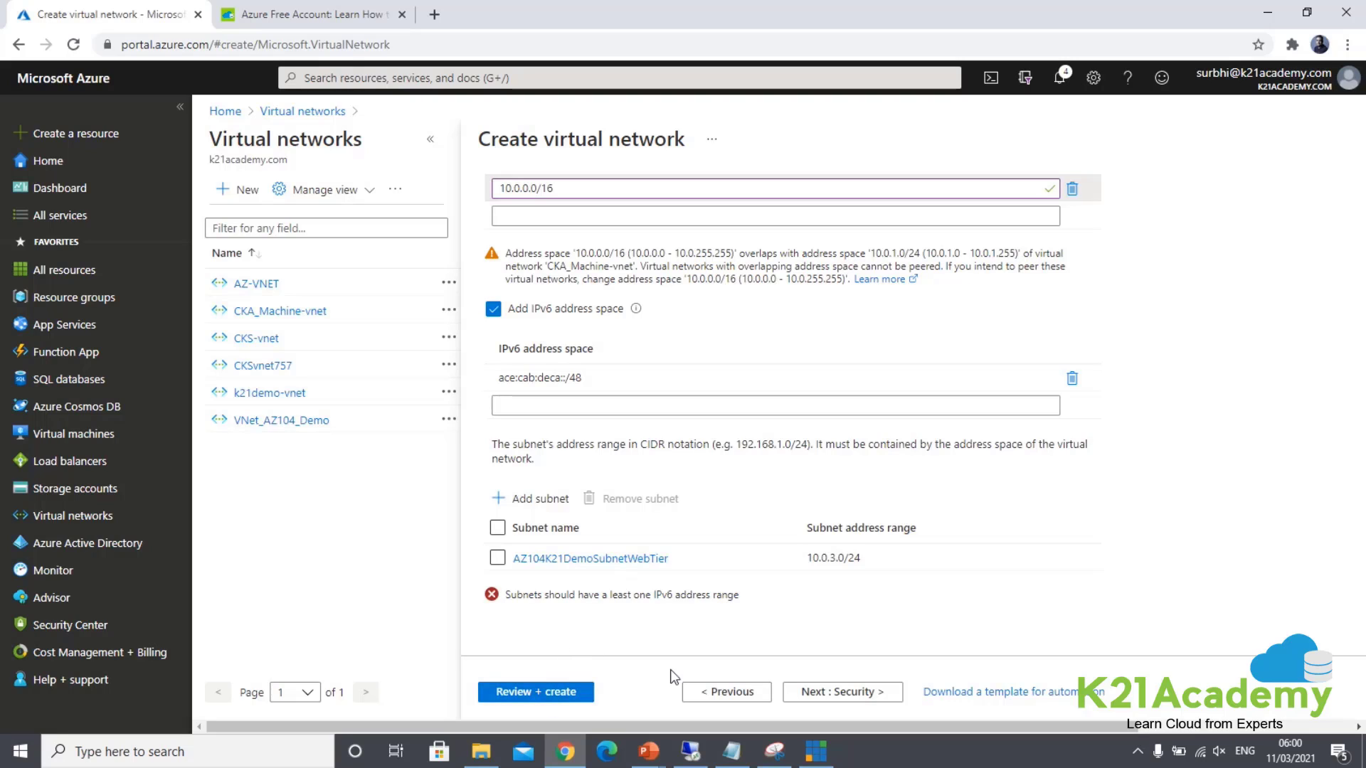
- Proceed through the virtual network's security settings to its tags without changing any security option
{"action": "left_click", "coordinate": [865, 701]}
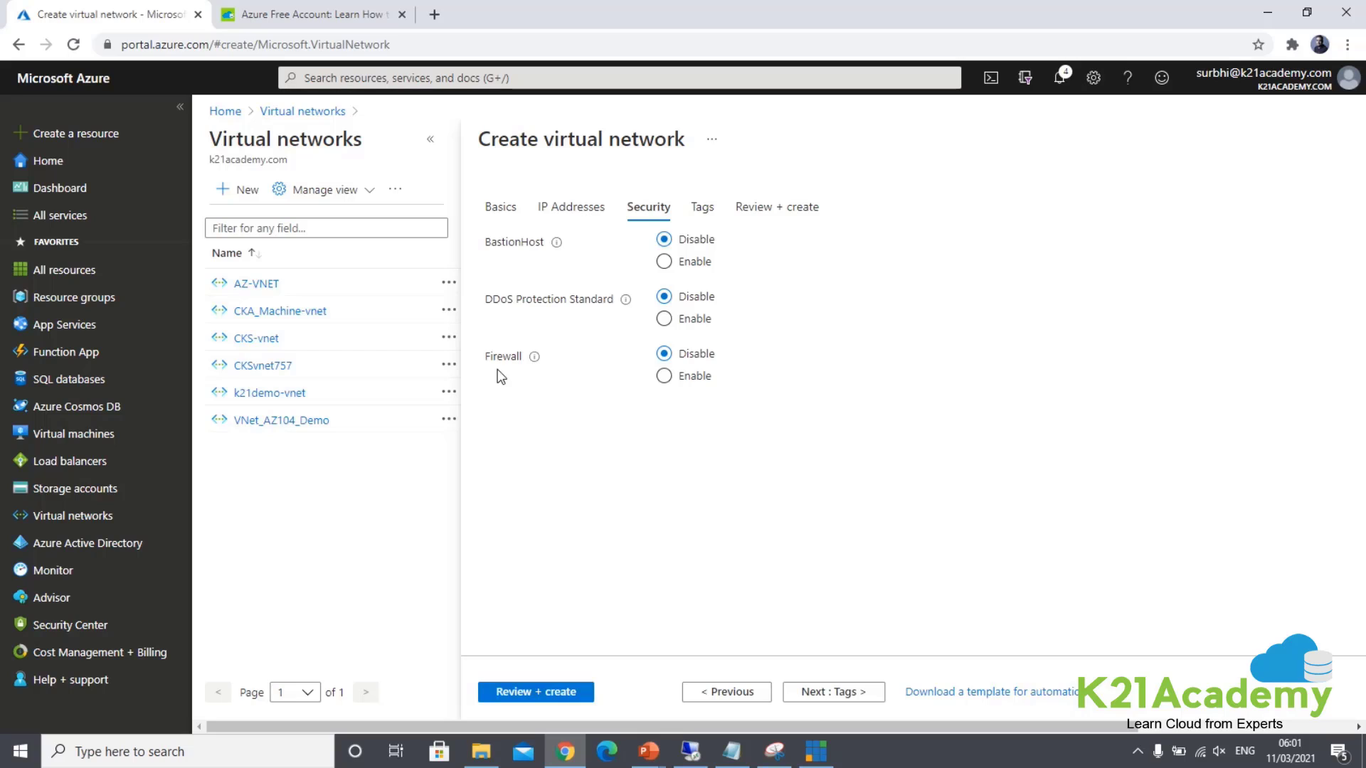
{"action": "left_click", "coordinate": [836, 692]}
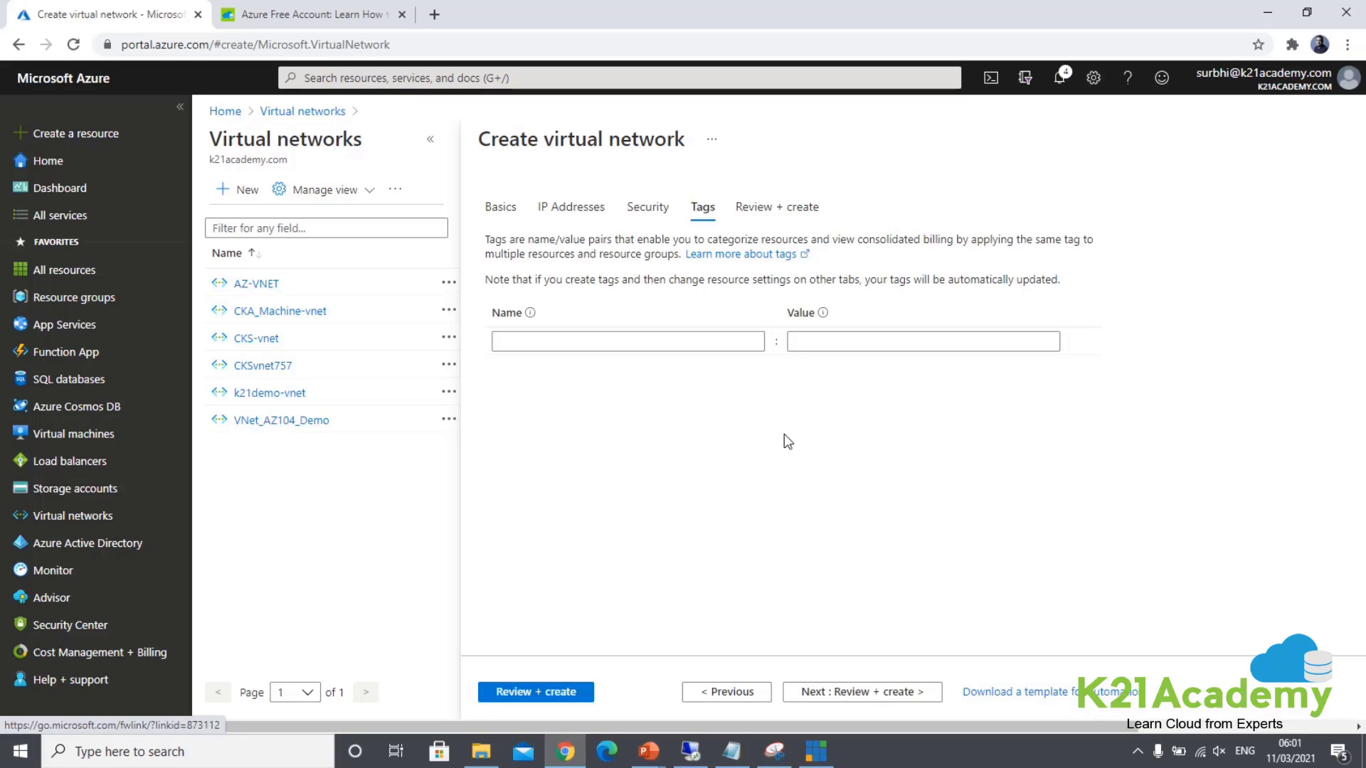
{"action": "left_click", "coordinate": [683, 337]}
{"action": "type", "text": "NM"}
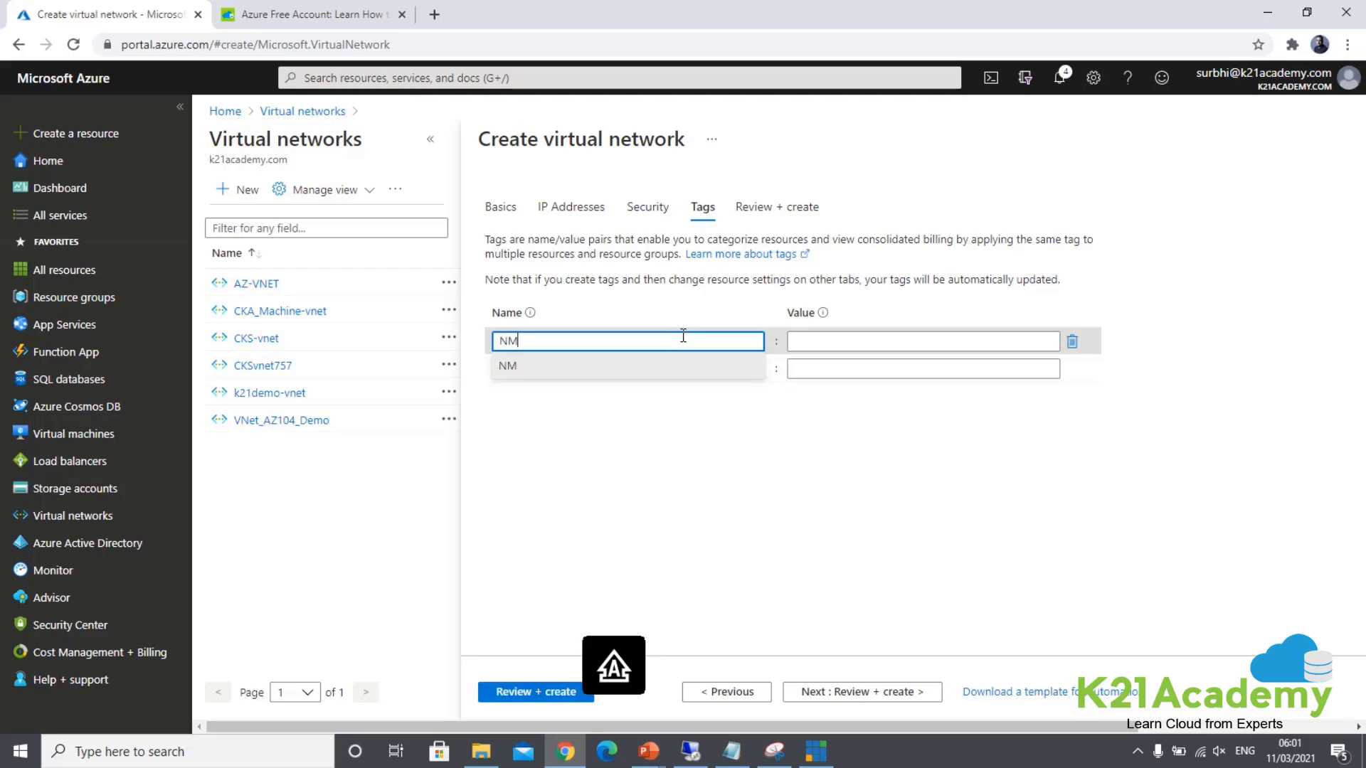
{"action": "key", "text": "BackSpace"}
{"action": "key", "text": "BackSpace"}
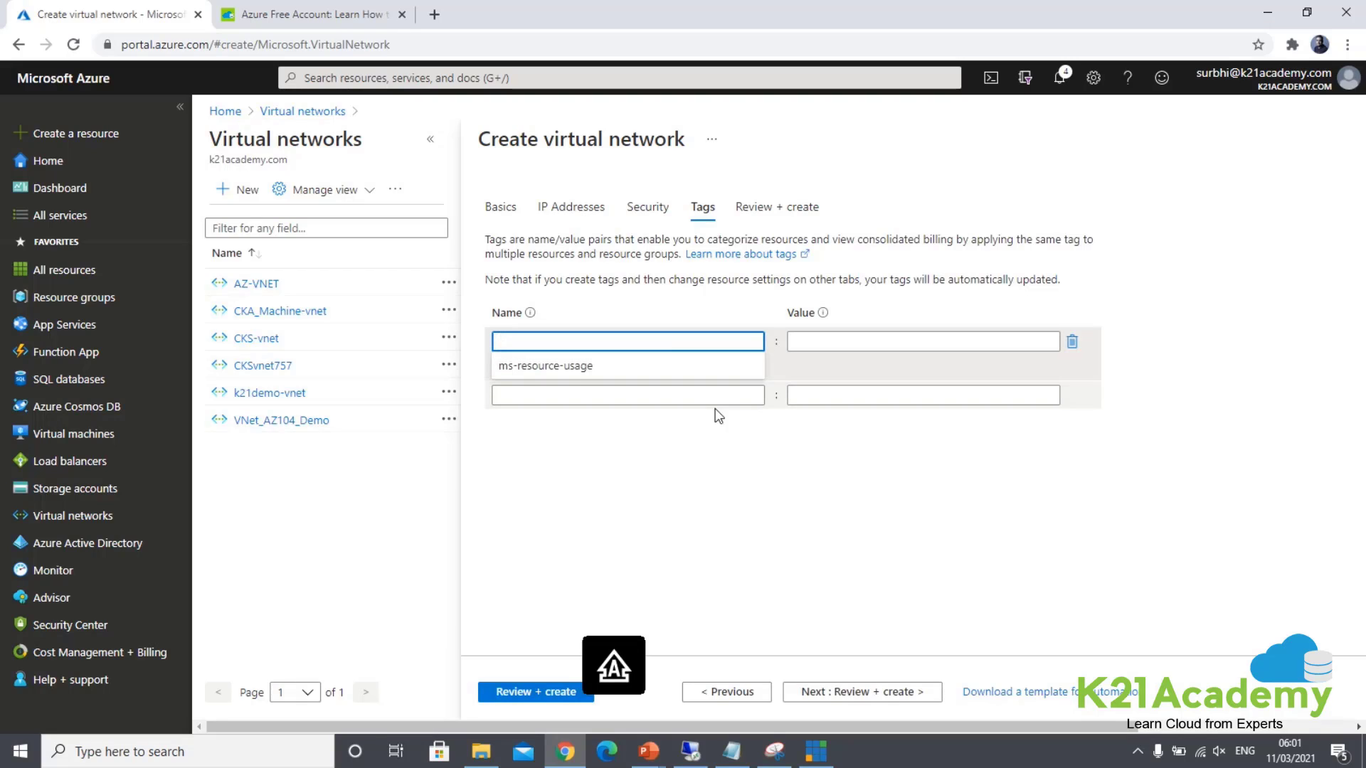
{"action": "left_click", "coordinate": [773, 441]}
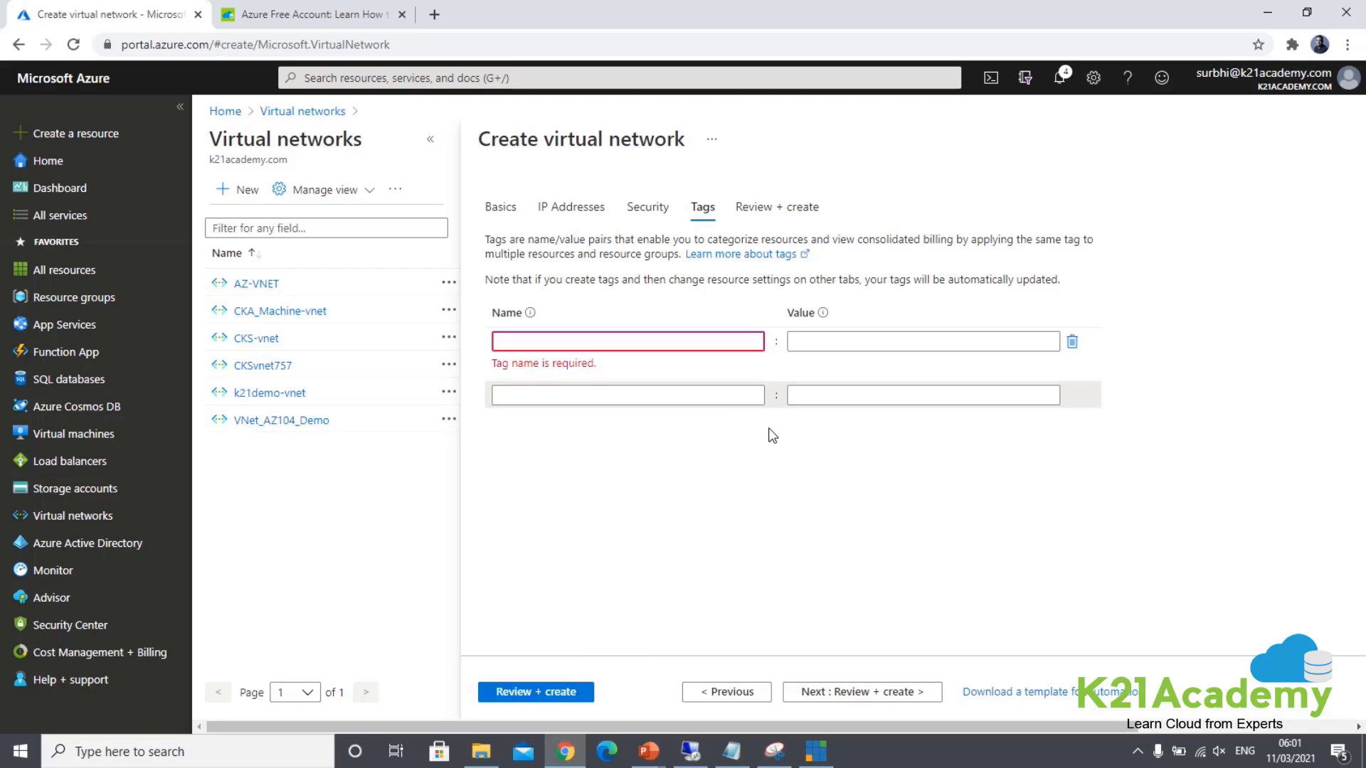
{"action": "left_click", "coordinate": [1072, 341]}
- Validate the virtual network configuration, return to the IP address settings and remove the IPv6 address space
{"action": "left_click", "coordinate": [857, 694]}
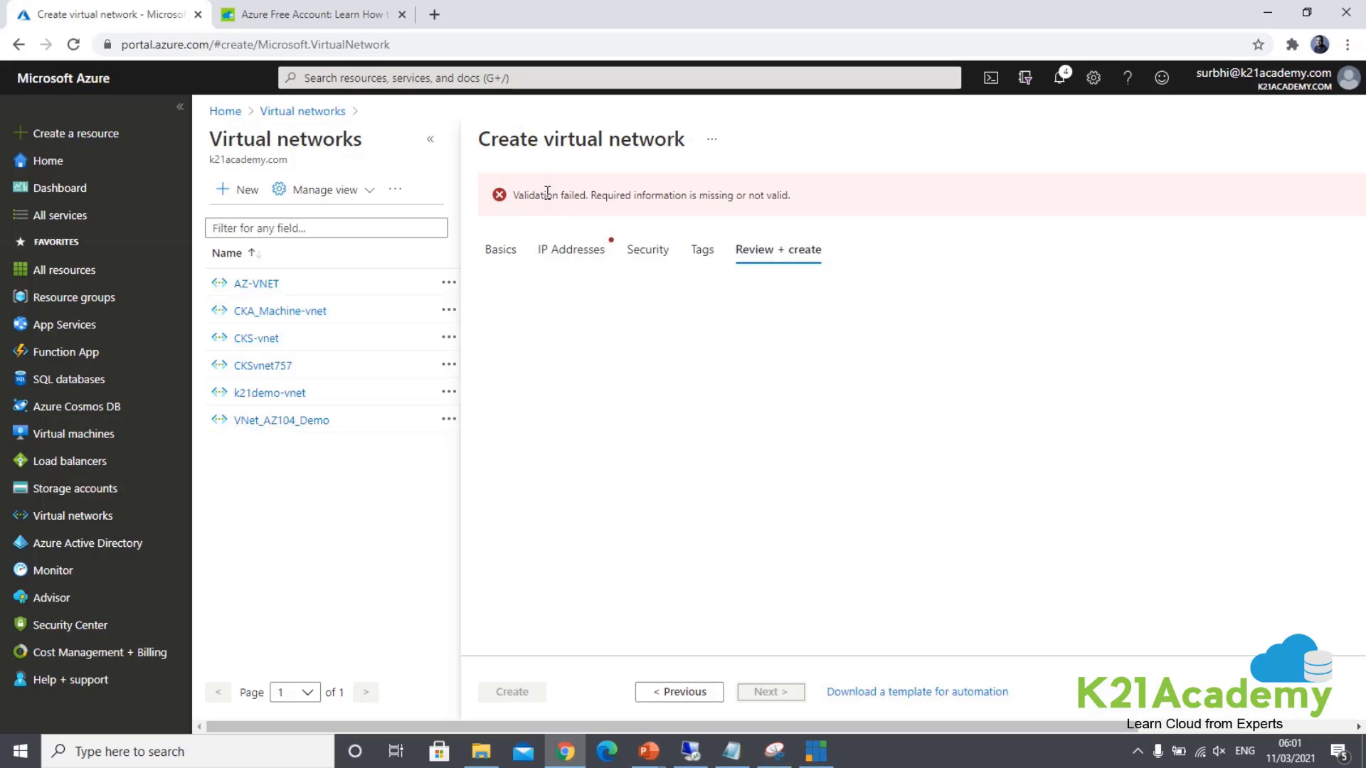
{"action": "left_click", "coordinate": [575, 253]}
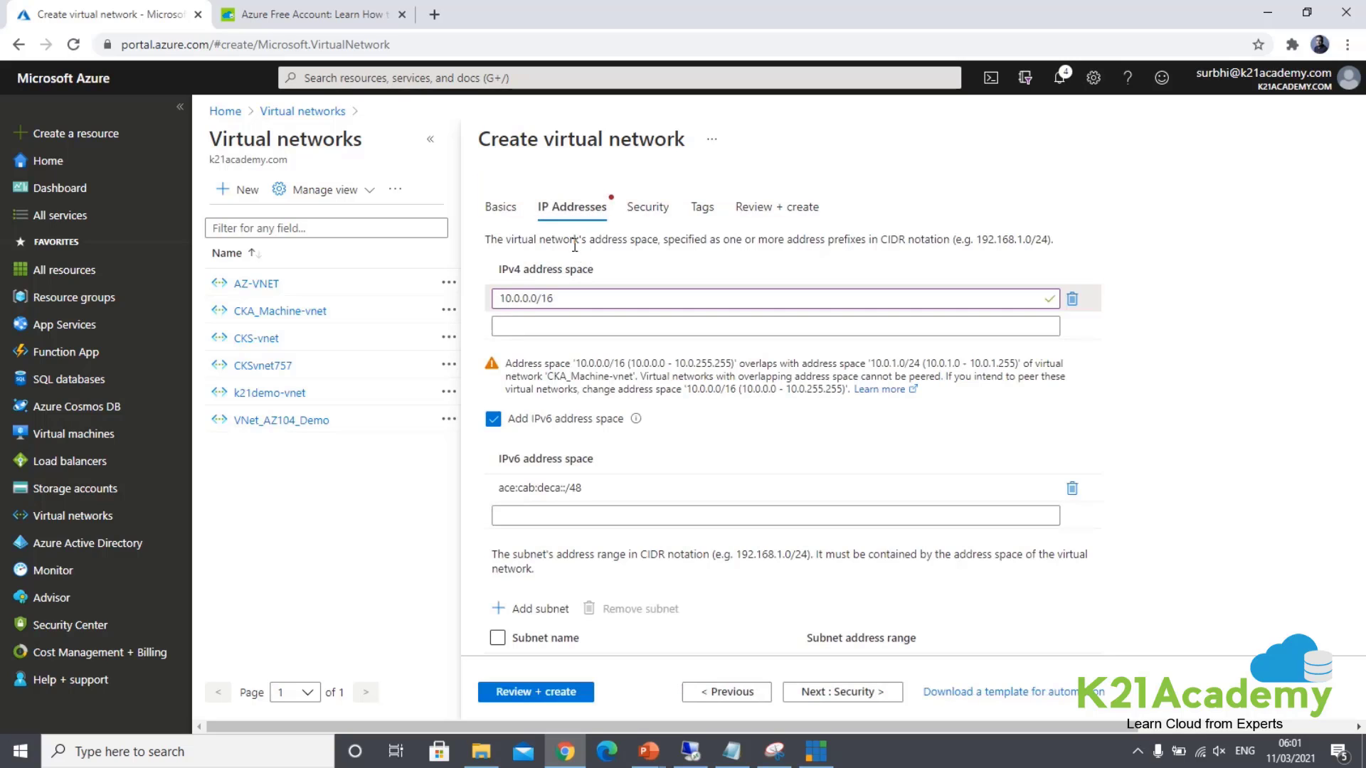
{"action": "scroll", "coordinate": [673, 441], "scroll_direction": "down", "scroll_amount": 2}
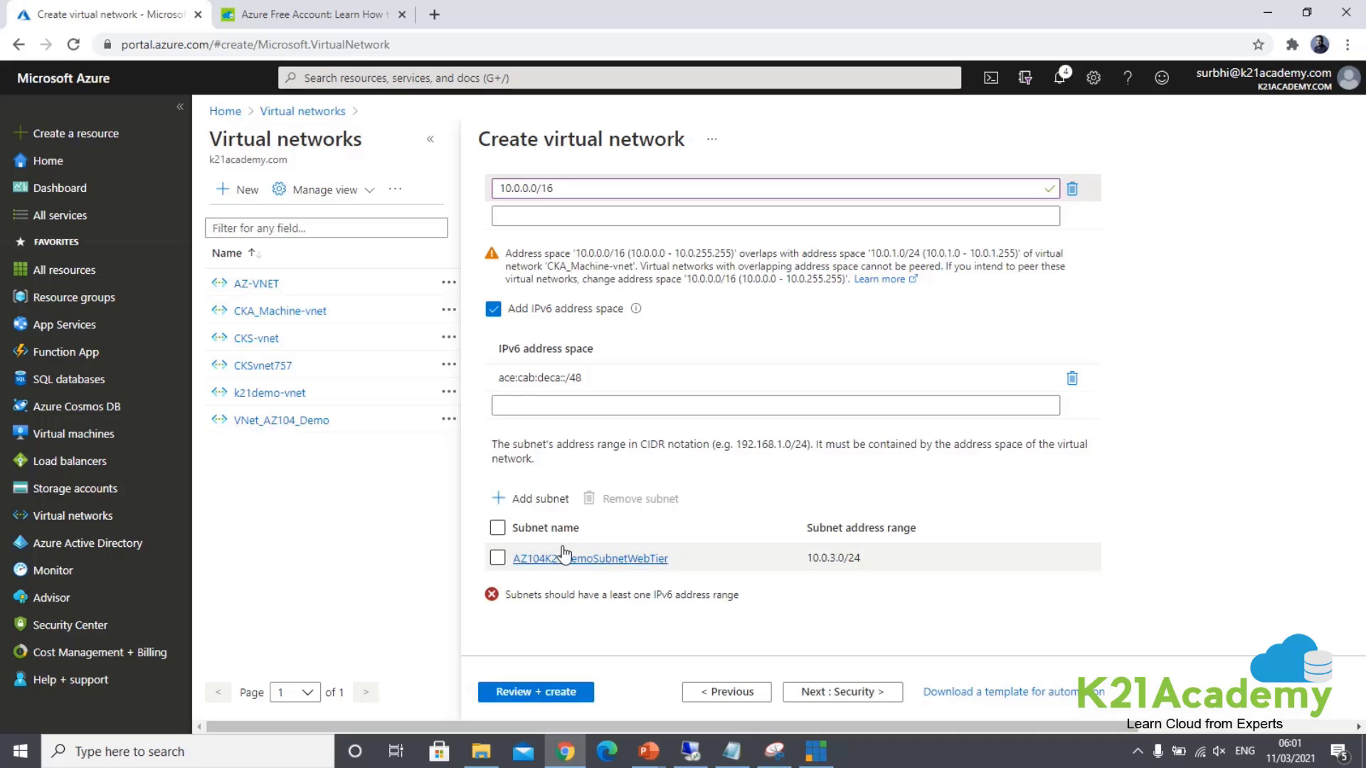
{"action": "left_click", "coordinate": [494, 309]}
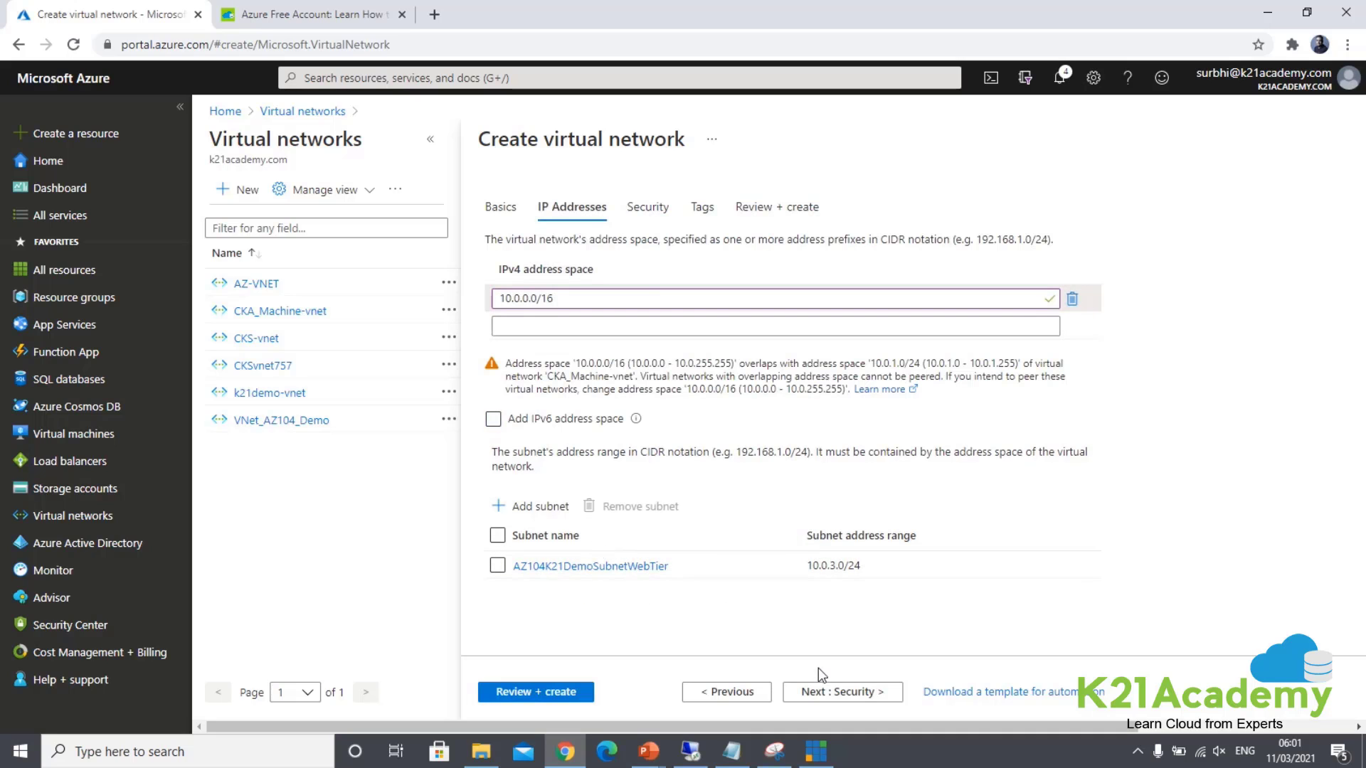
- Proceed through the security and tag settings to the final review and examine the validation error details
{"action": "left_click", "coordinate": [864, 697]}
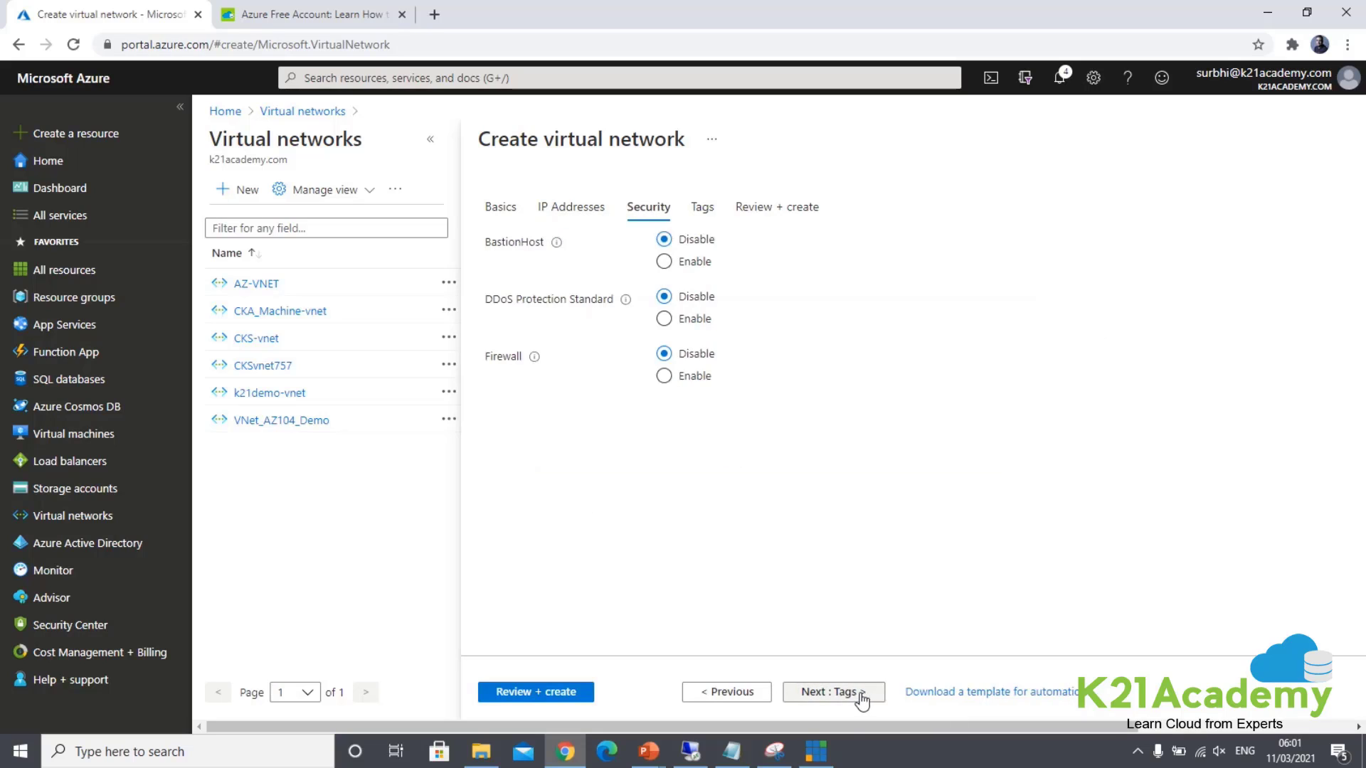
{"action": "left_click", "coordinate": [864, 697]}
{"action": "left_click", "coordinate": [863, 697]}
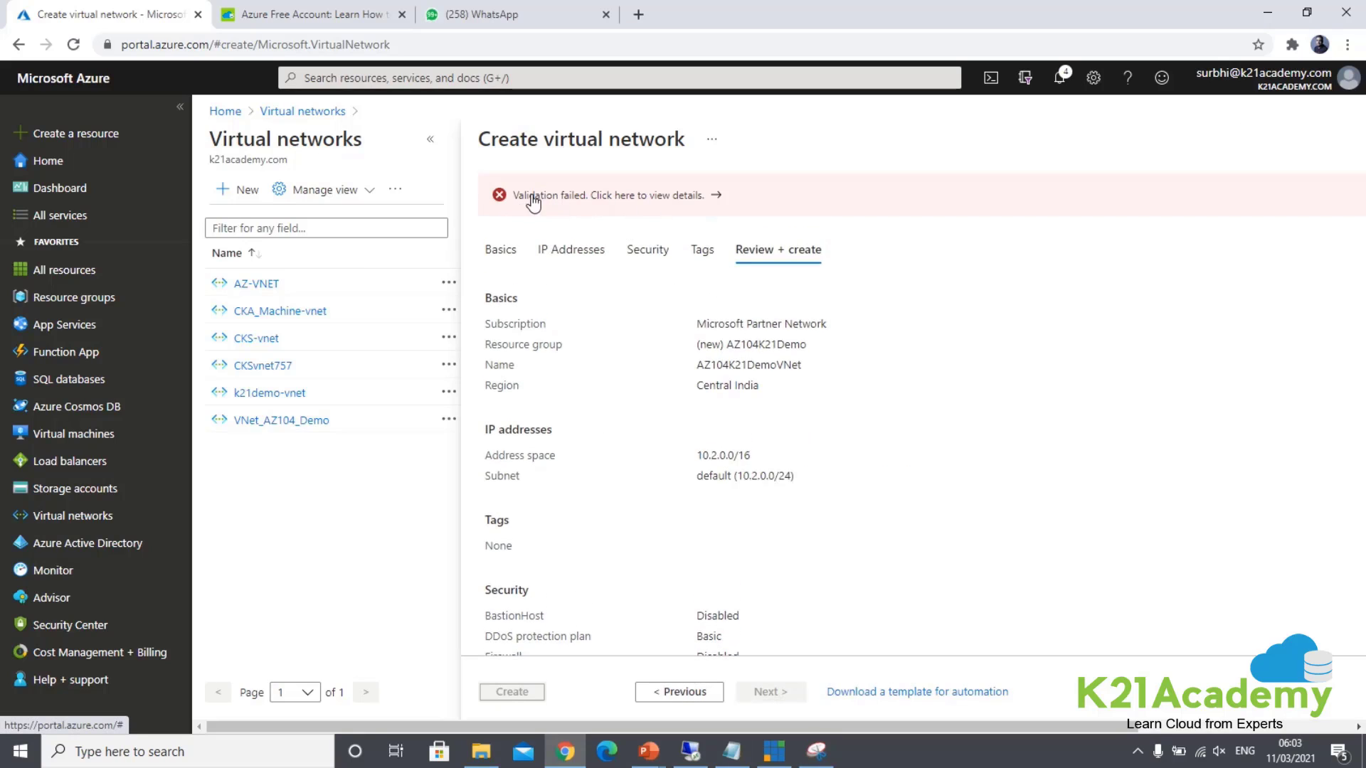
{"action": "left_click", "coordinate": [699, 197]}
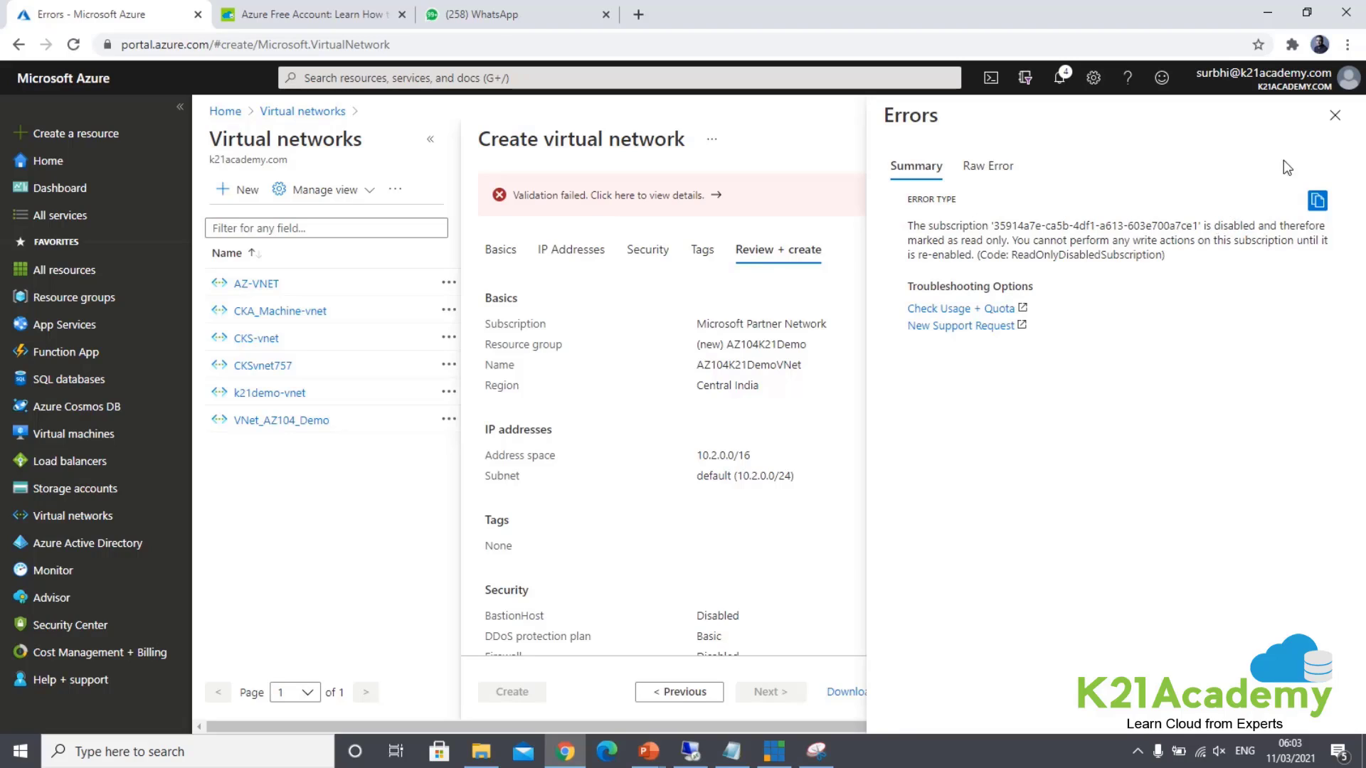
{"action": "left_click", "coordinate": [1335, 125]}
- Return to the basic settings and change the virtual network's subscription to Azure Pass - Sponsorship
{"action": "left_click", "coordinate": [500, 249]}
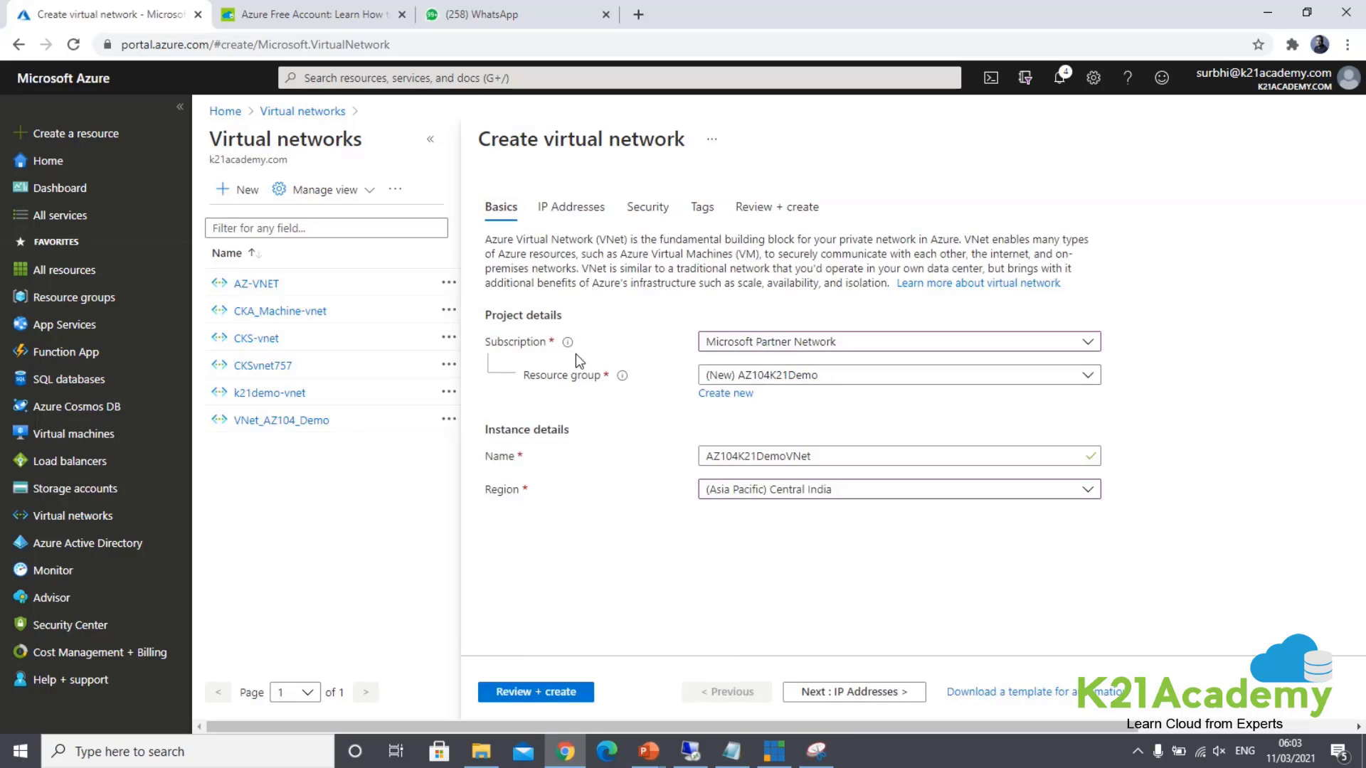
{"action": "left_click", "coordinate": [792, 344]}
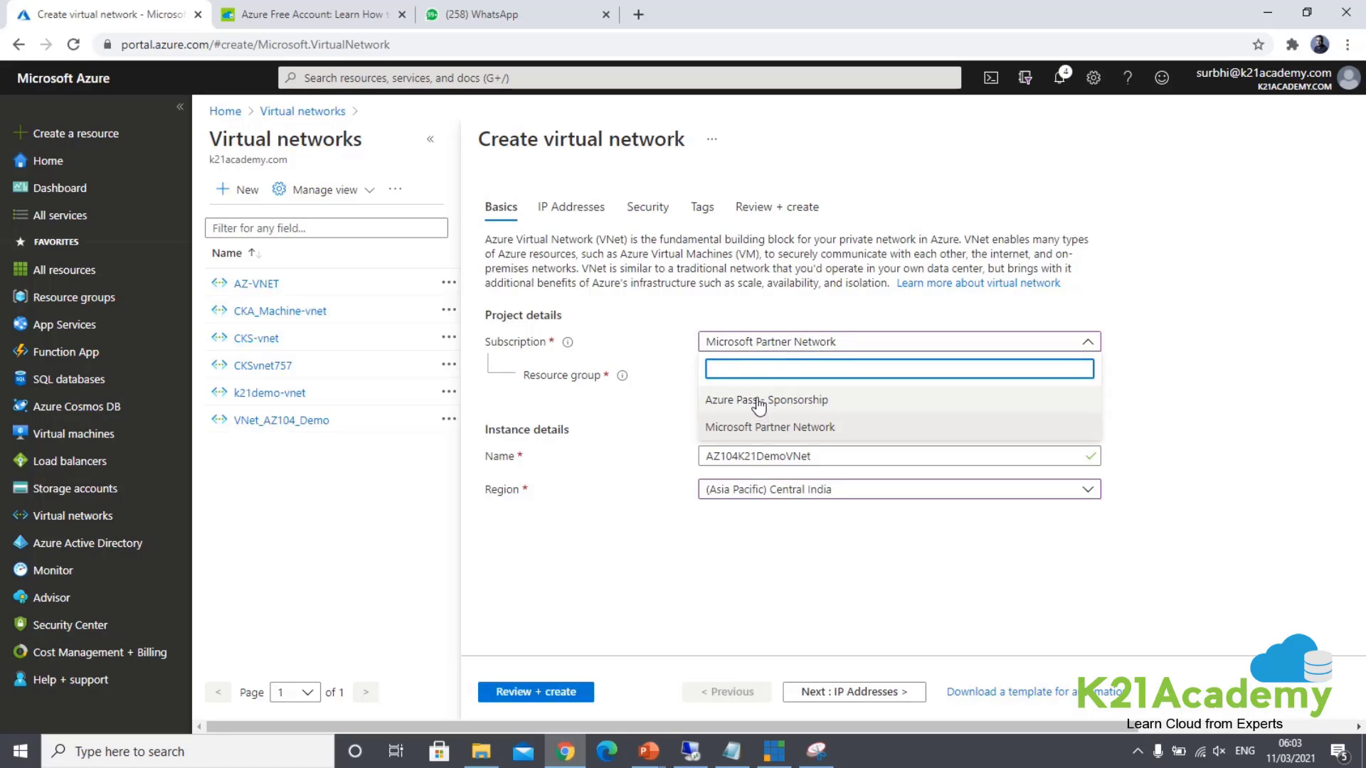
{"action": "left_click", "coordinate": [759, 402]}
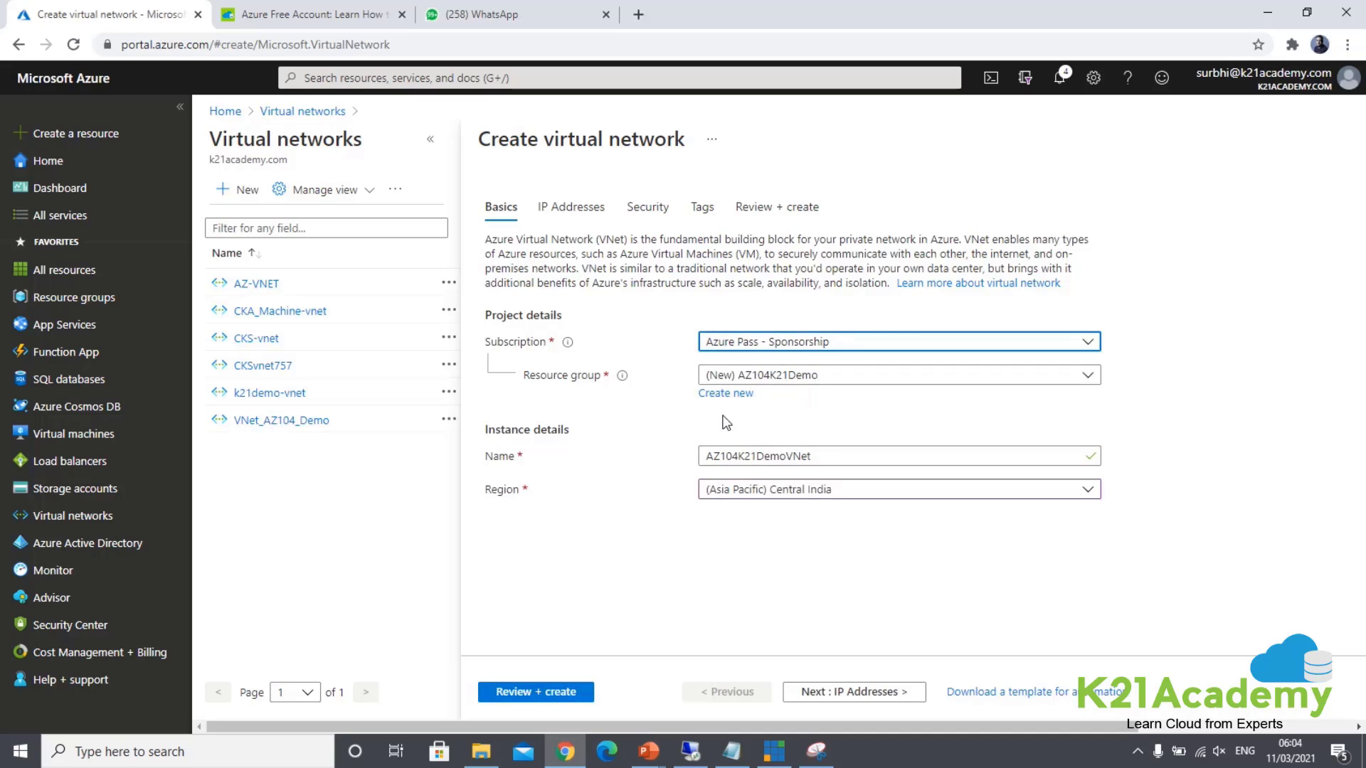
- Validate the configuration again, create the virtual network and go to the deployed resource
{"action": "left_click", "coordinate": [547, 691]}
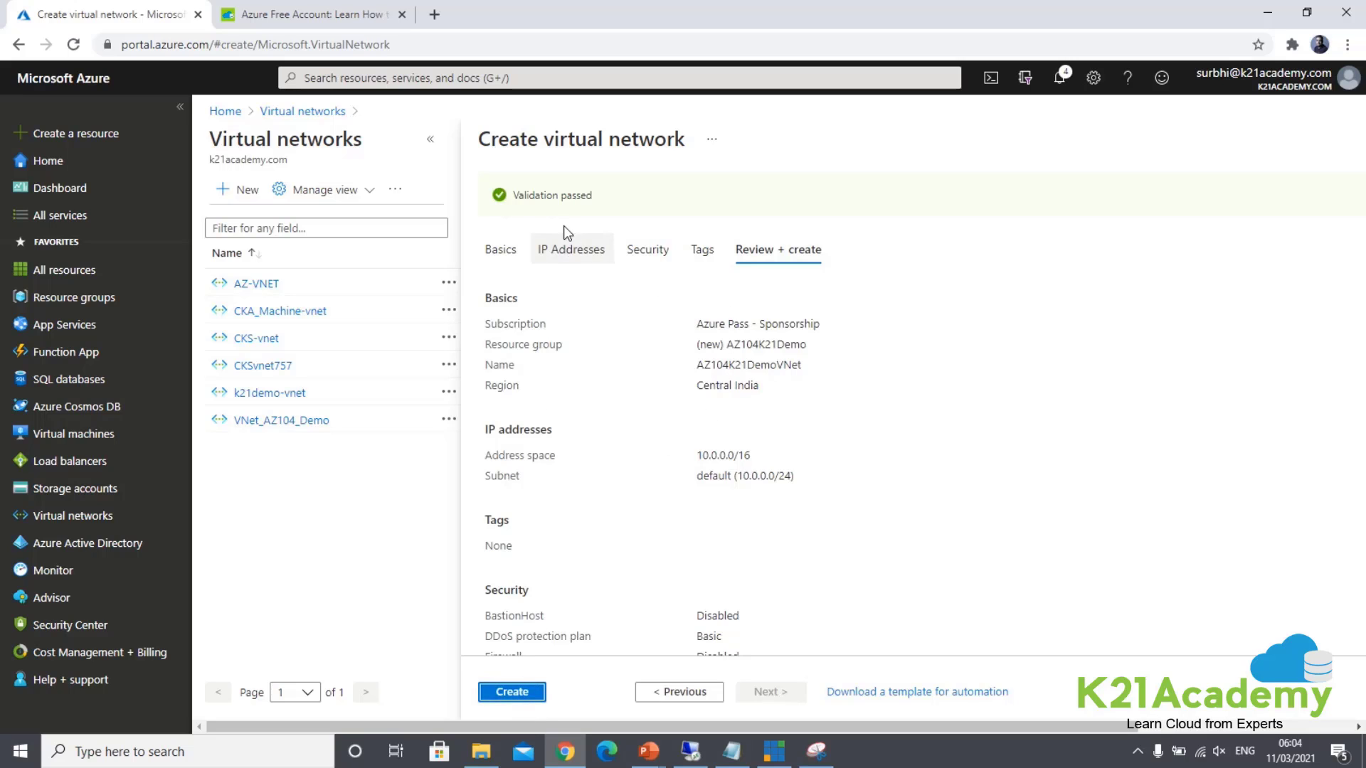
{"action": "left_click", "coordinate": [525, 692]}
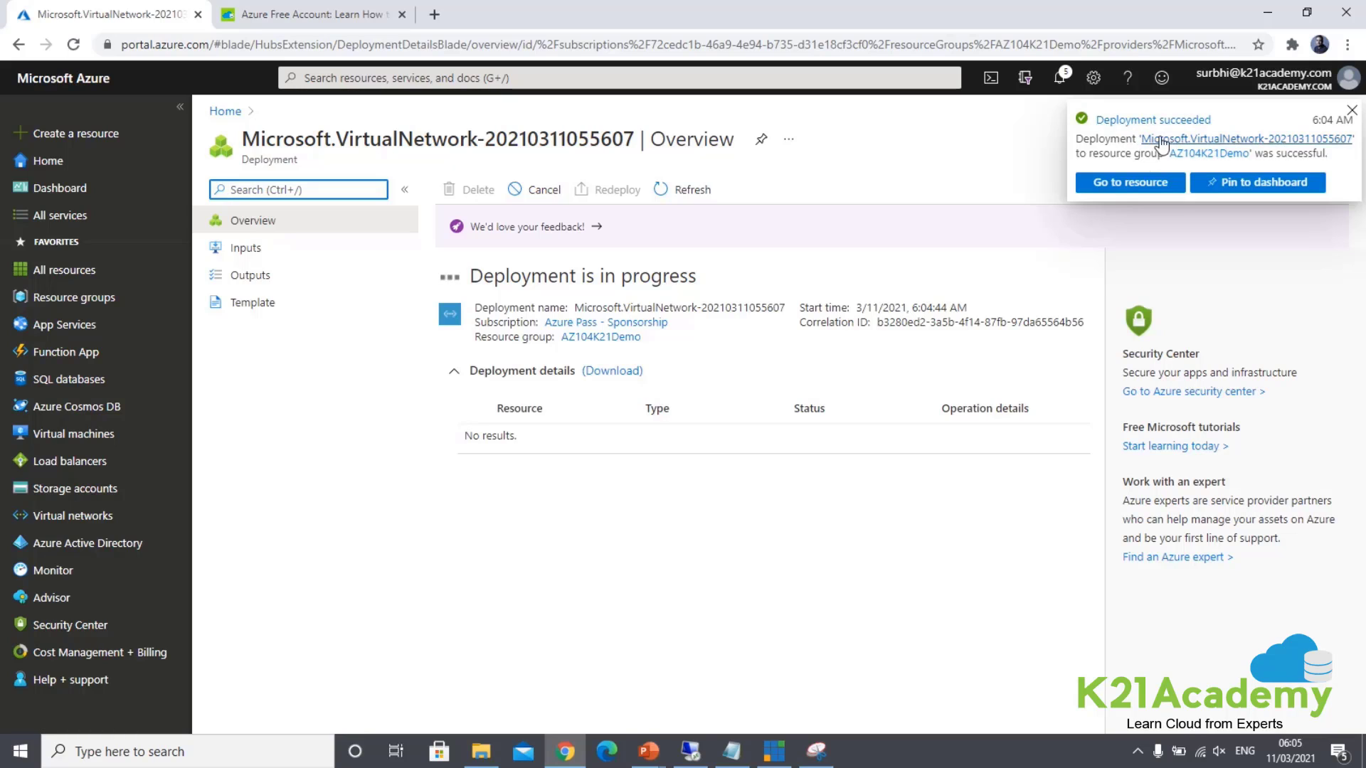
{"action": "left_click", "coordinate": [1136, 187]}
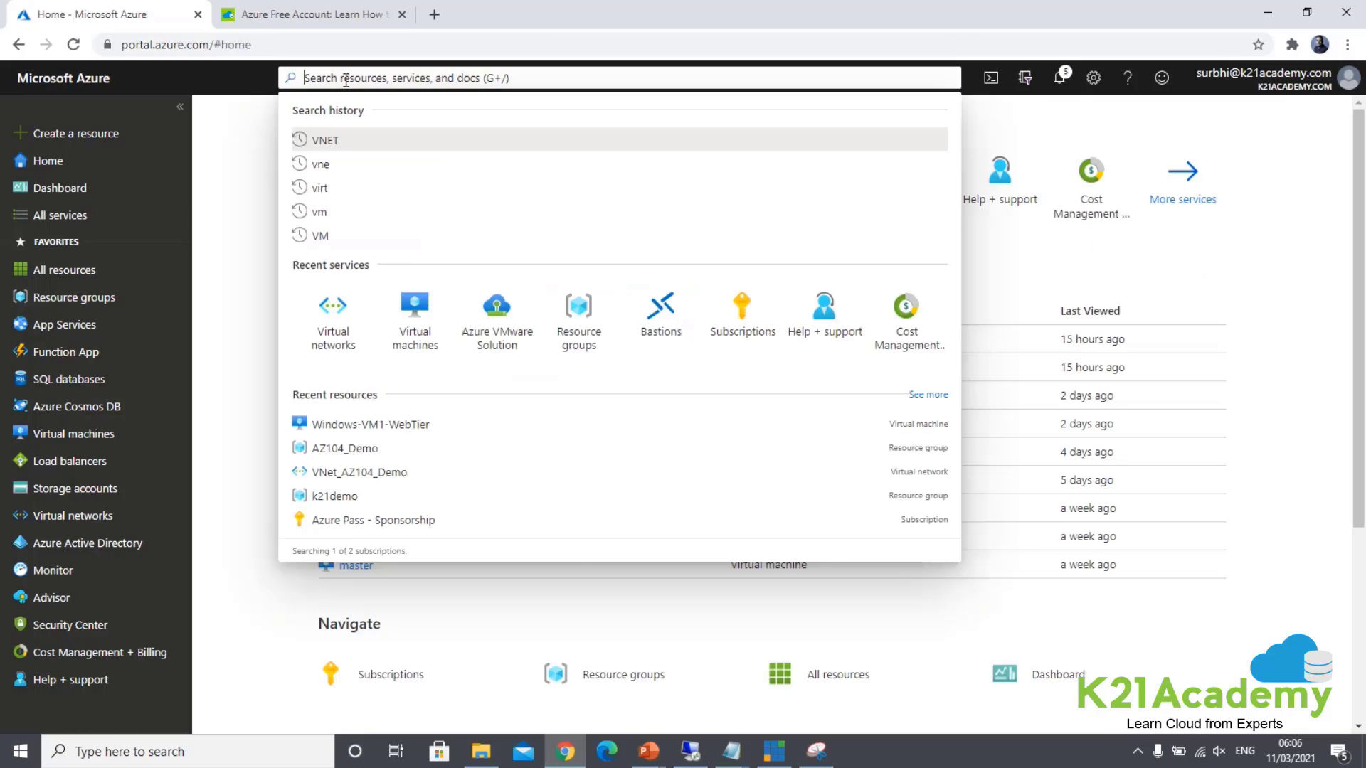
- Search the portal for "Vnet", list the virtual networks and open AZ104K21DemoVNet
{"action": "type", "text": "Vm"}
{"action": "key", "text": "BackSpace"}
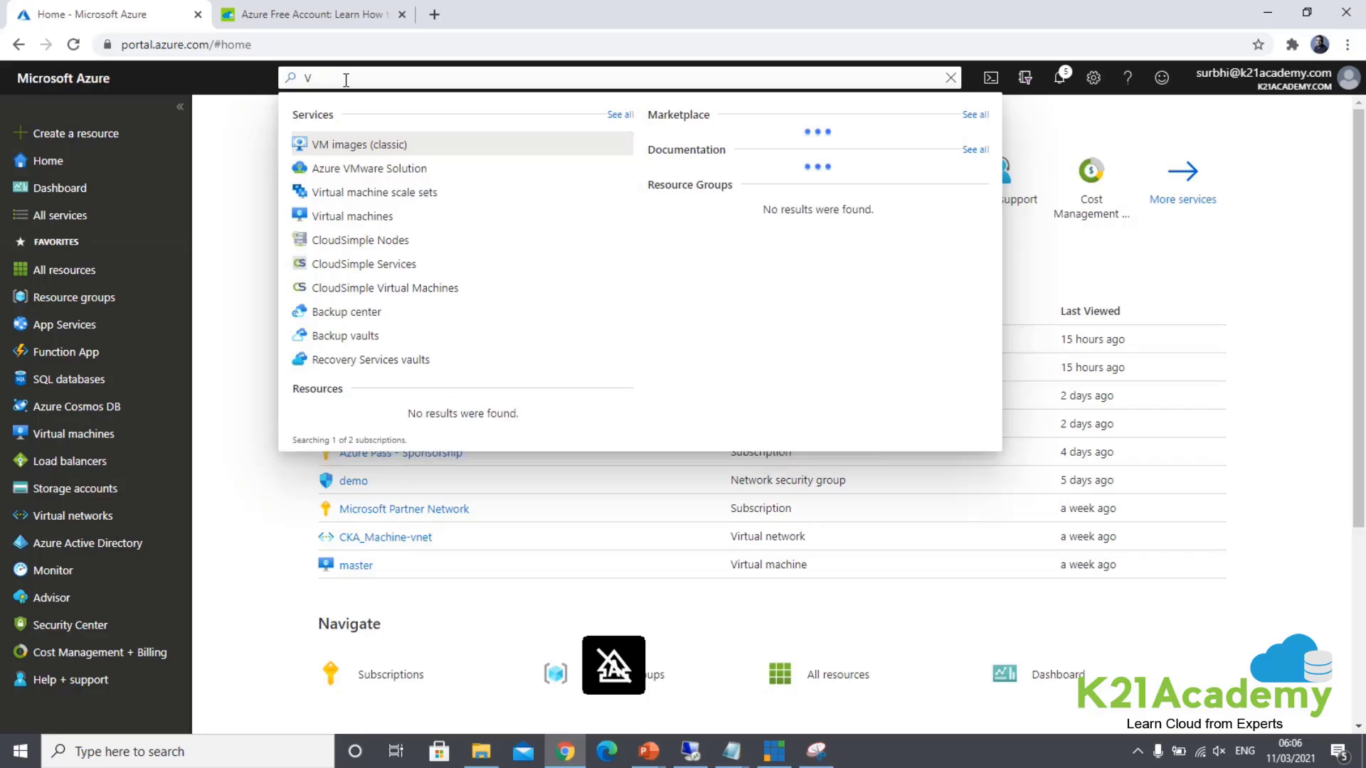
{"action": "type", "text": "net"}
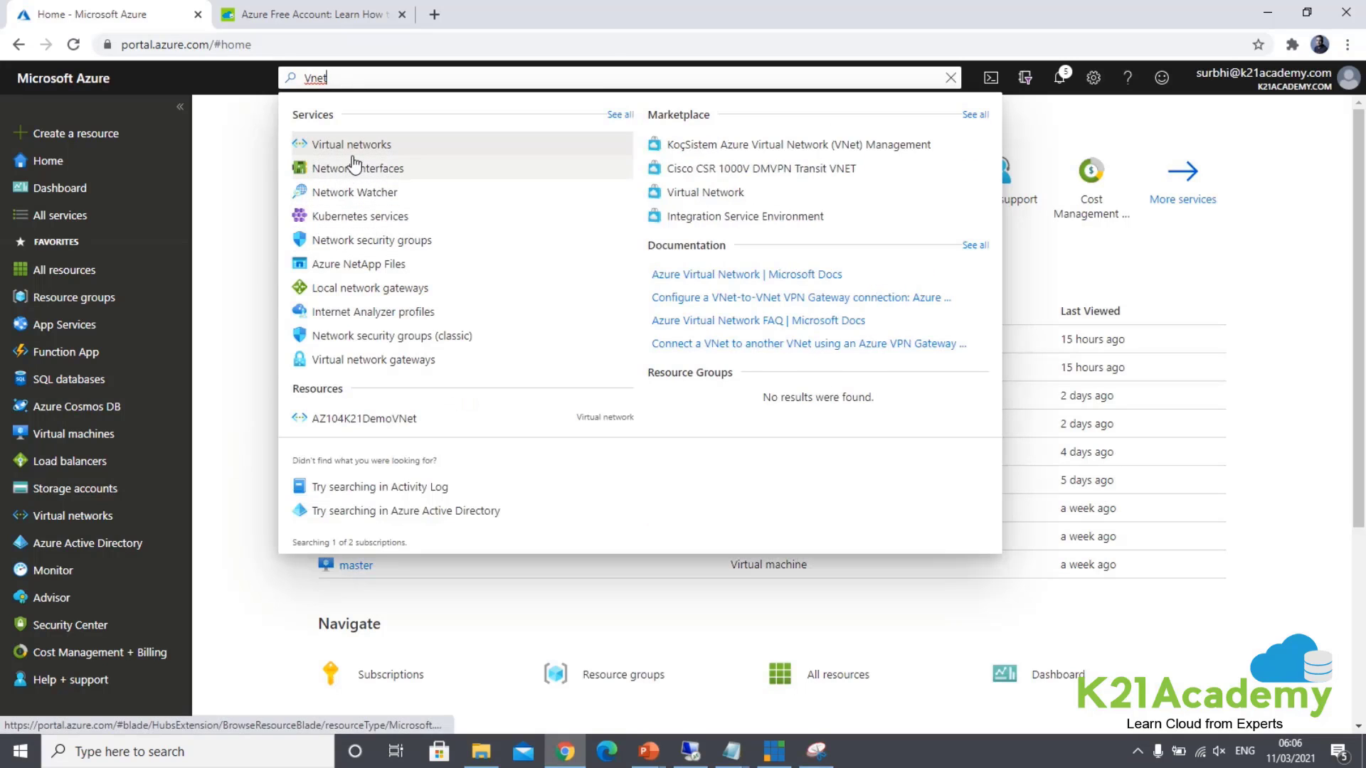
{"action": "left_click", "coordinate": [352, 145]}
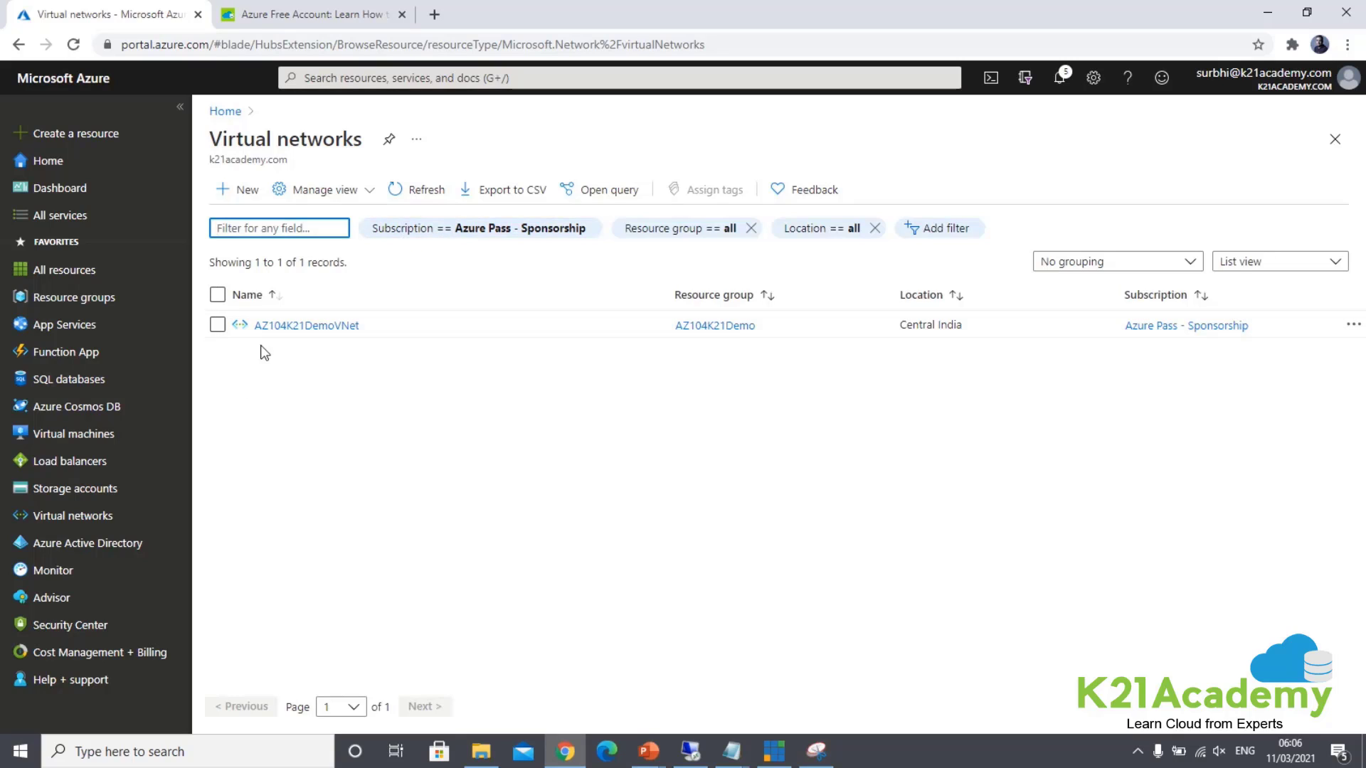
{"action": "left_click", "coordinate": [326, 328]}
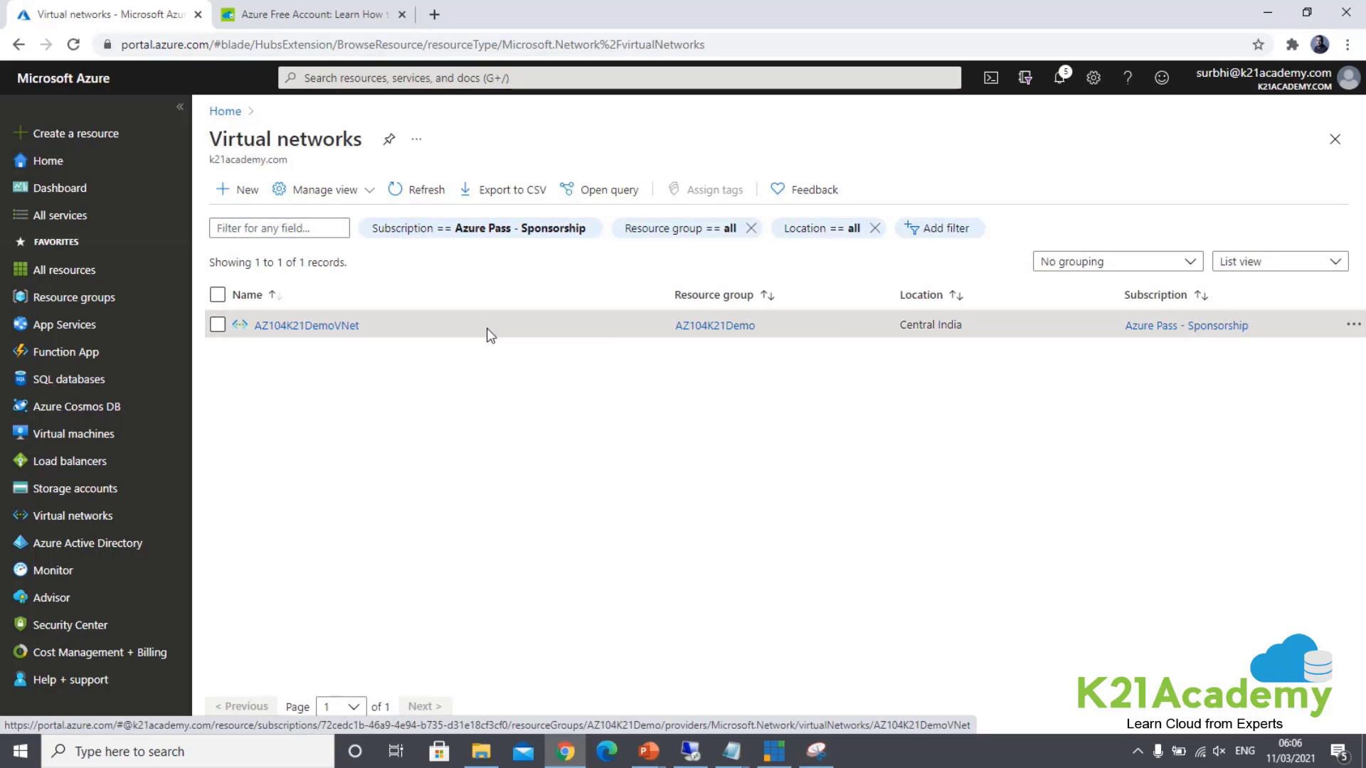
- Open AZ104K21DemoVNet, and search the portal for "Virtu" to go to the Virtual machines service
{"action": "left_click", "coordinate": [325, 327]}
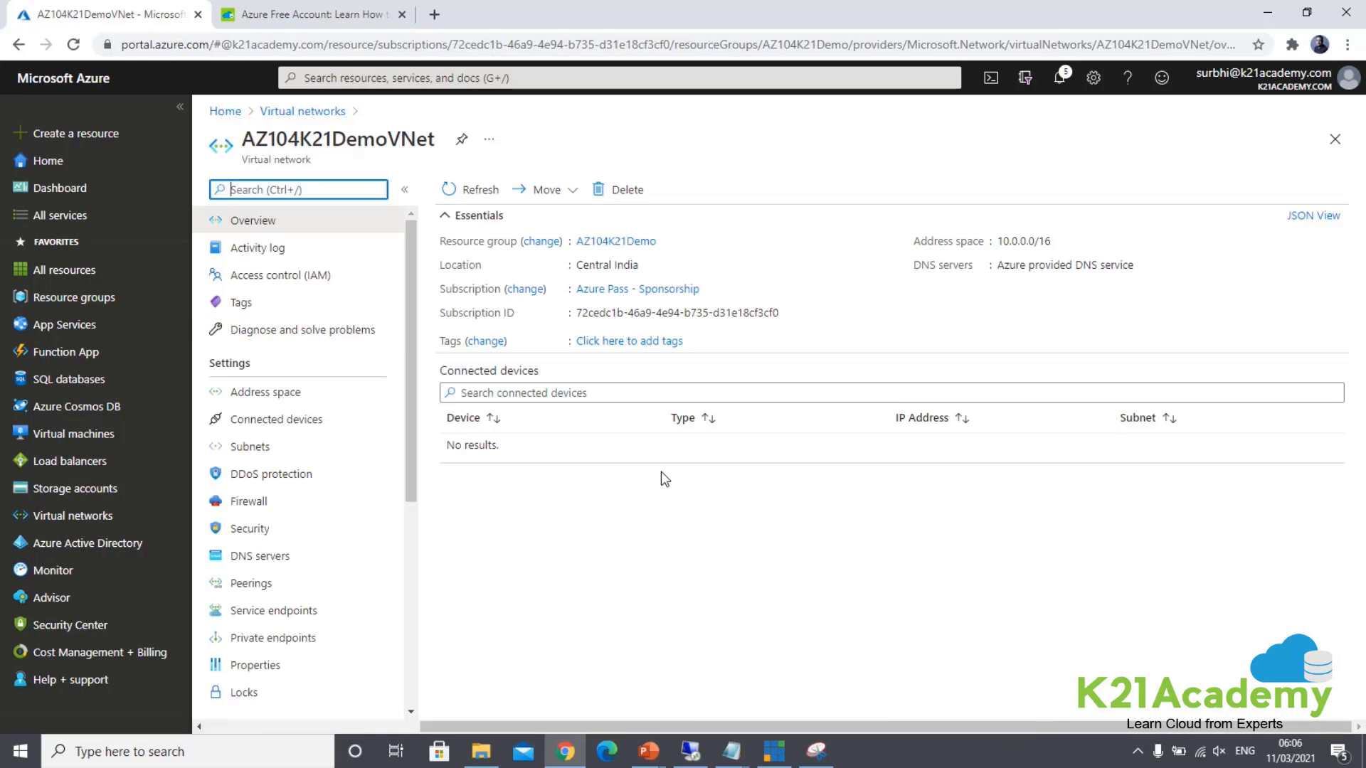
{"action": "left_click", "coordinate": [308, 76]}
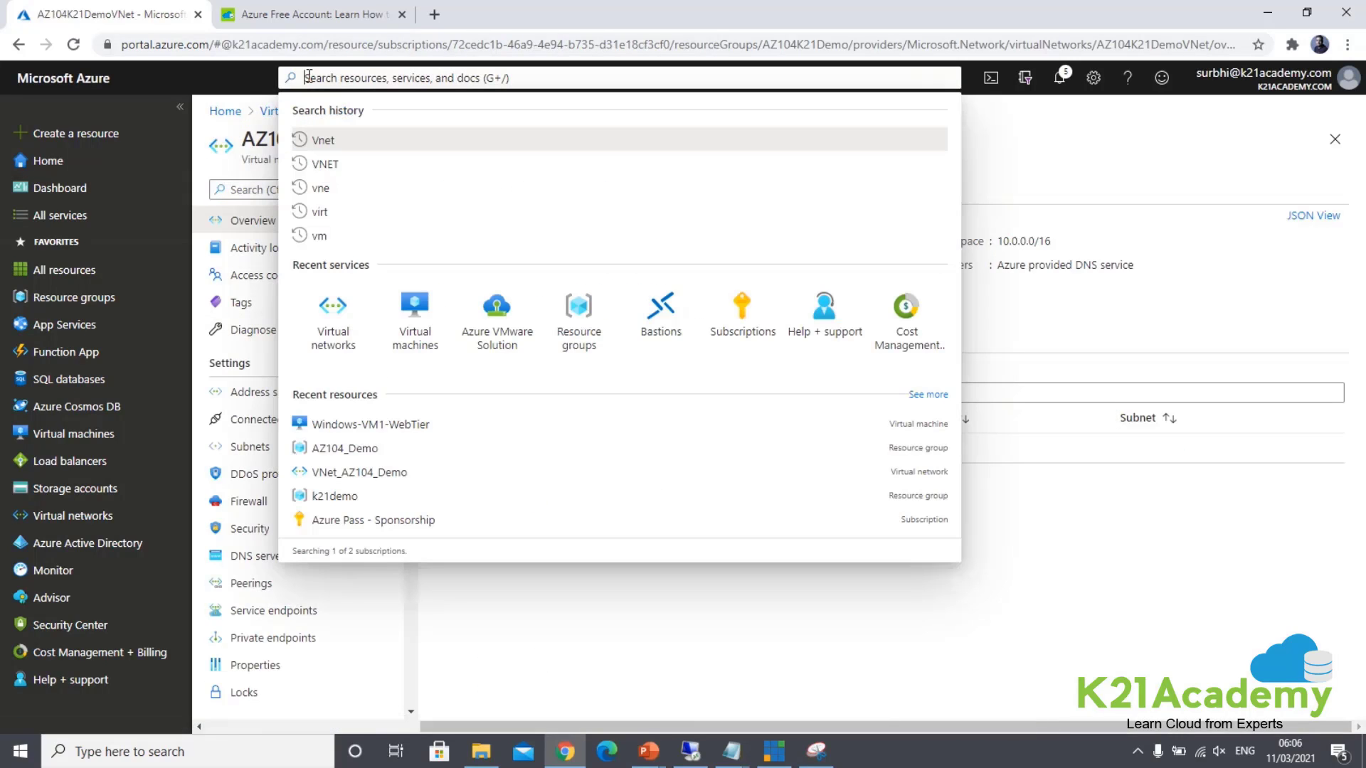
{"action": "type", "text": "Virtu"}
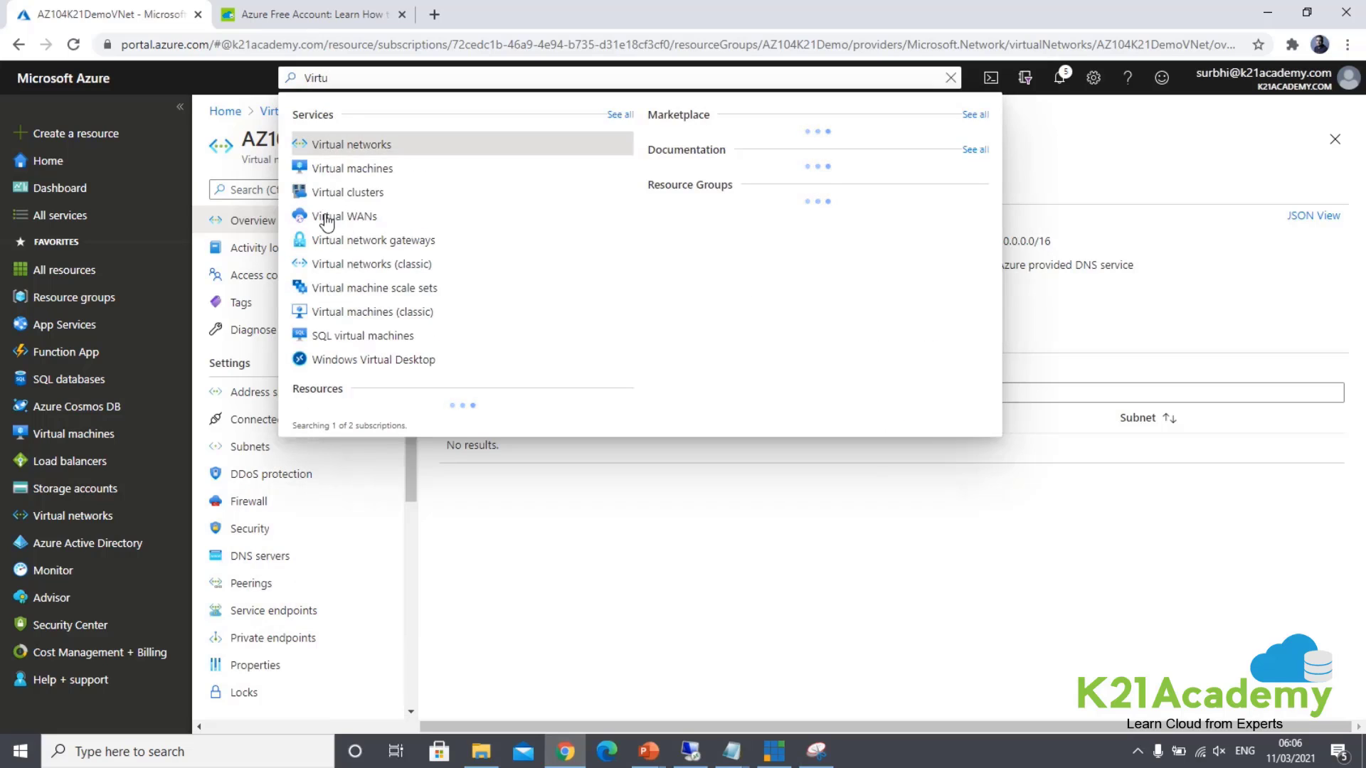
{"action": "left_click", "coordinate": [352, 171]}
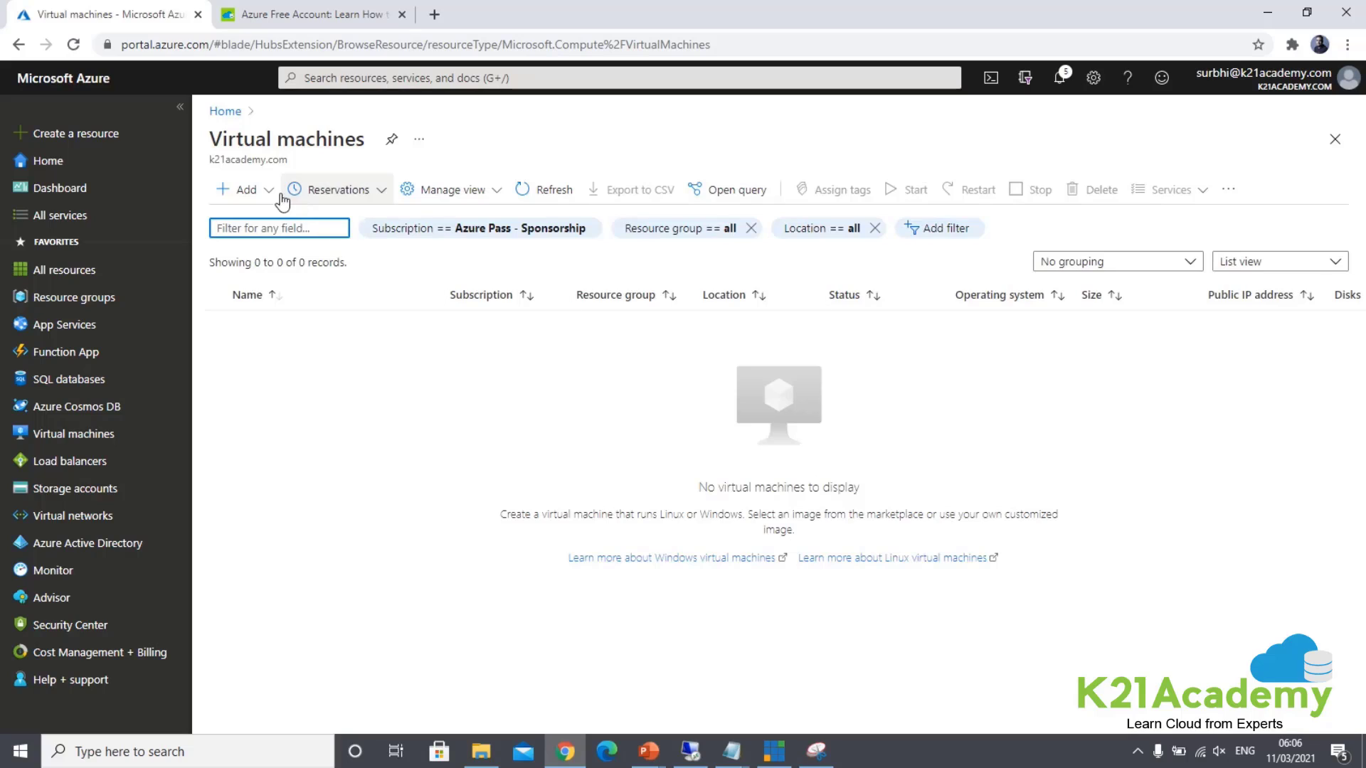
- Start creating a new virtual machine and assign it to the existing resource group AZ104K21Demo
{"action": "left_click", "coordinate": [258, 196]}
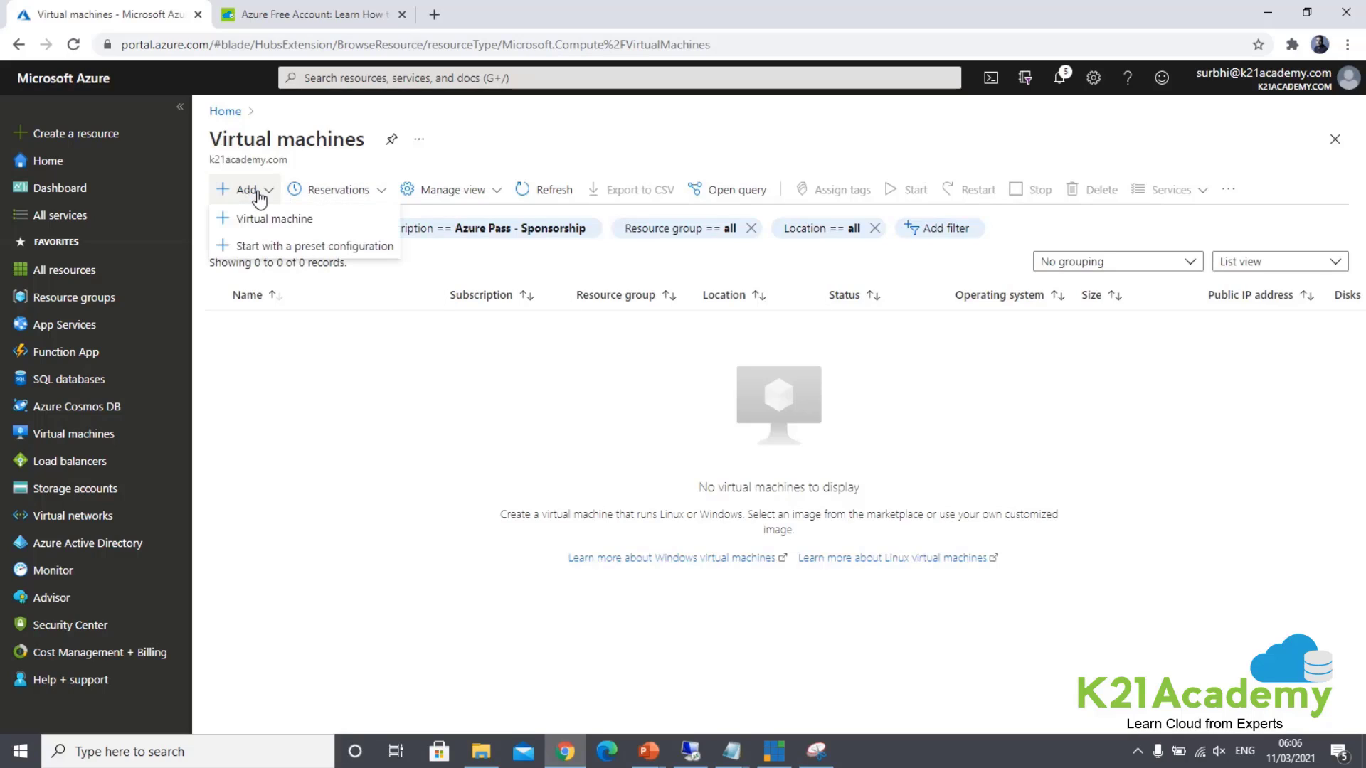
{"action": "left_click", "coordinate": [274, 219]}
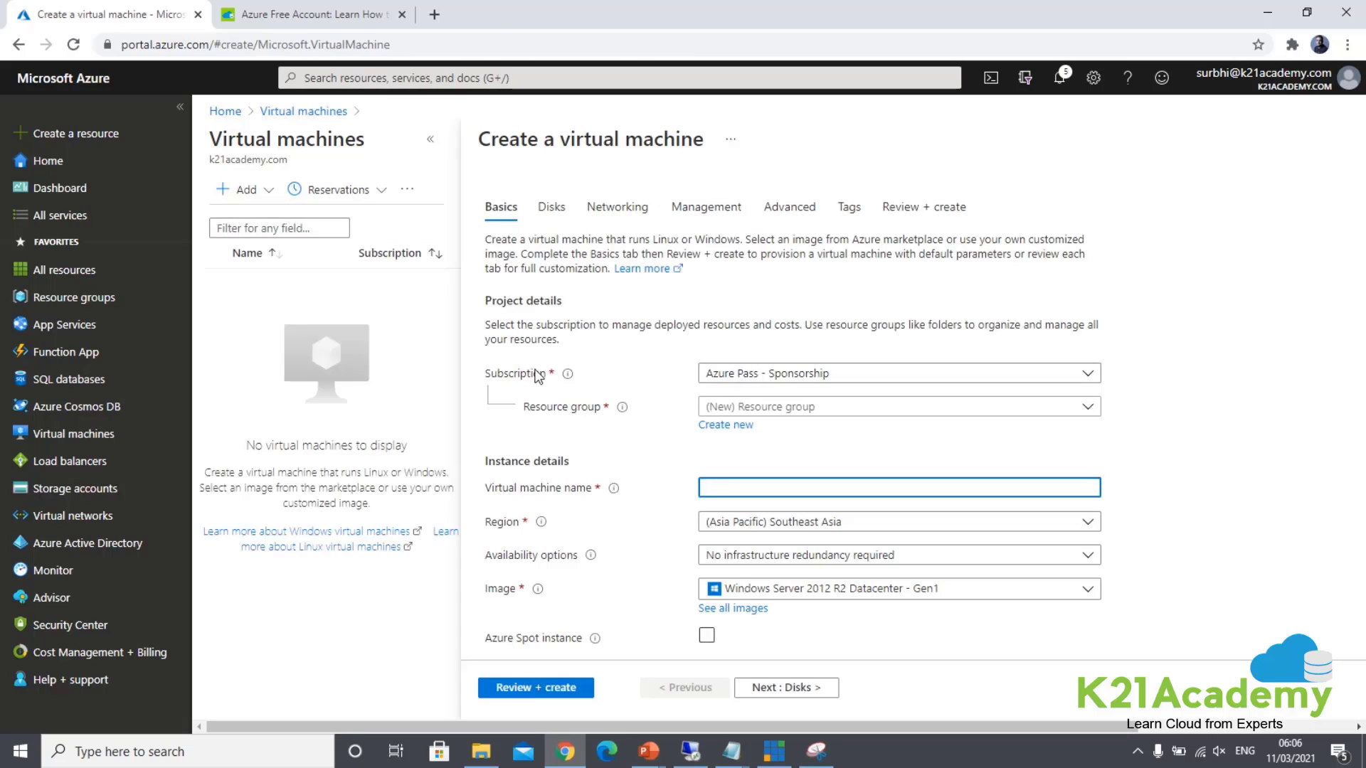
{"action": "left_click", "coordinate": [743, 411]}
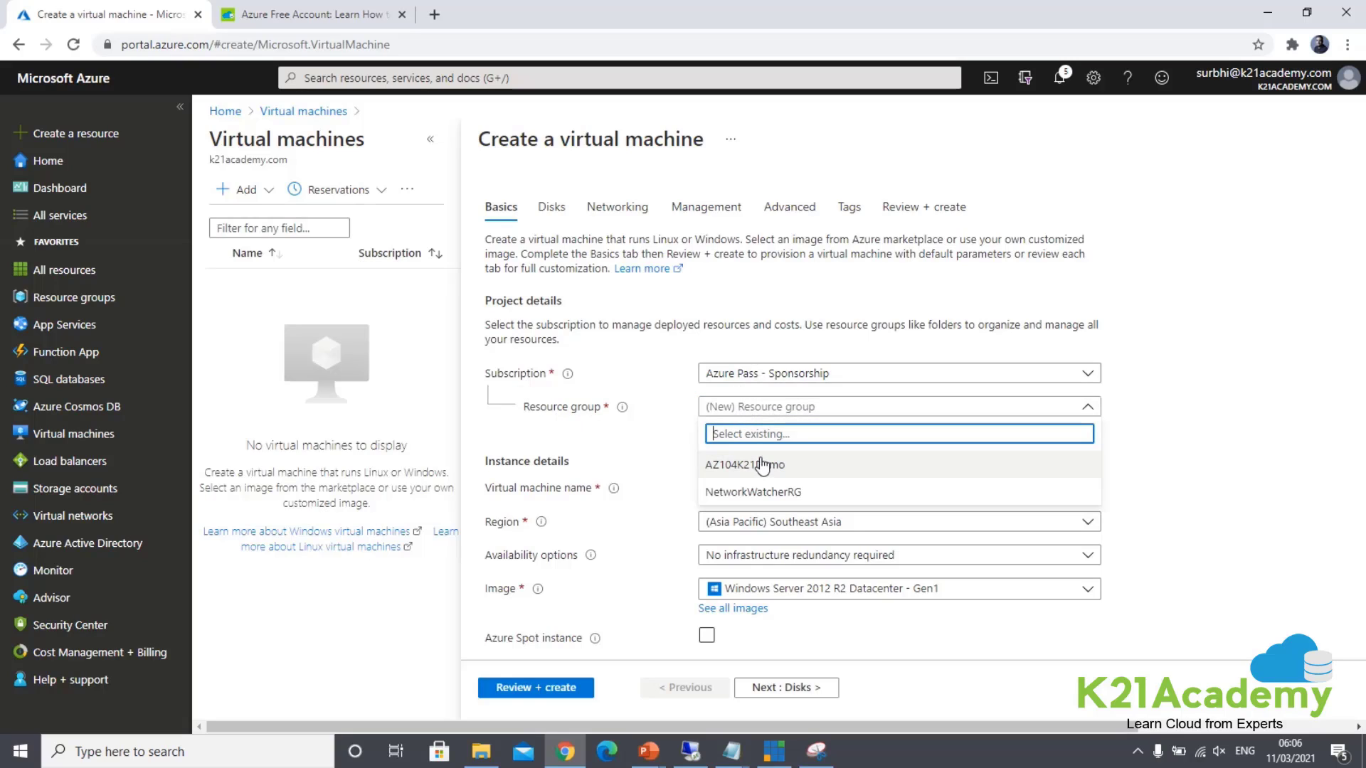
{"action": "left_click", "coordinate": [695, 426]}
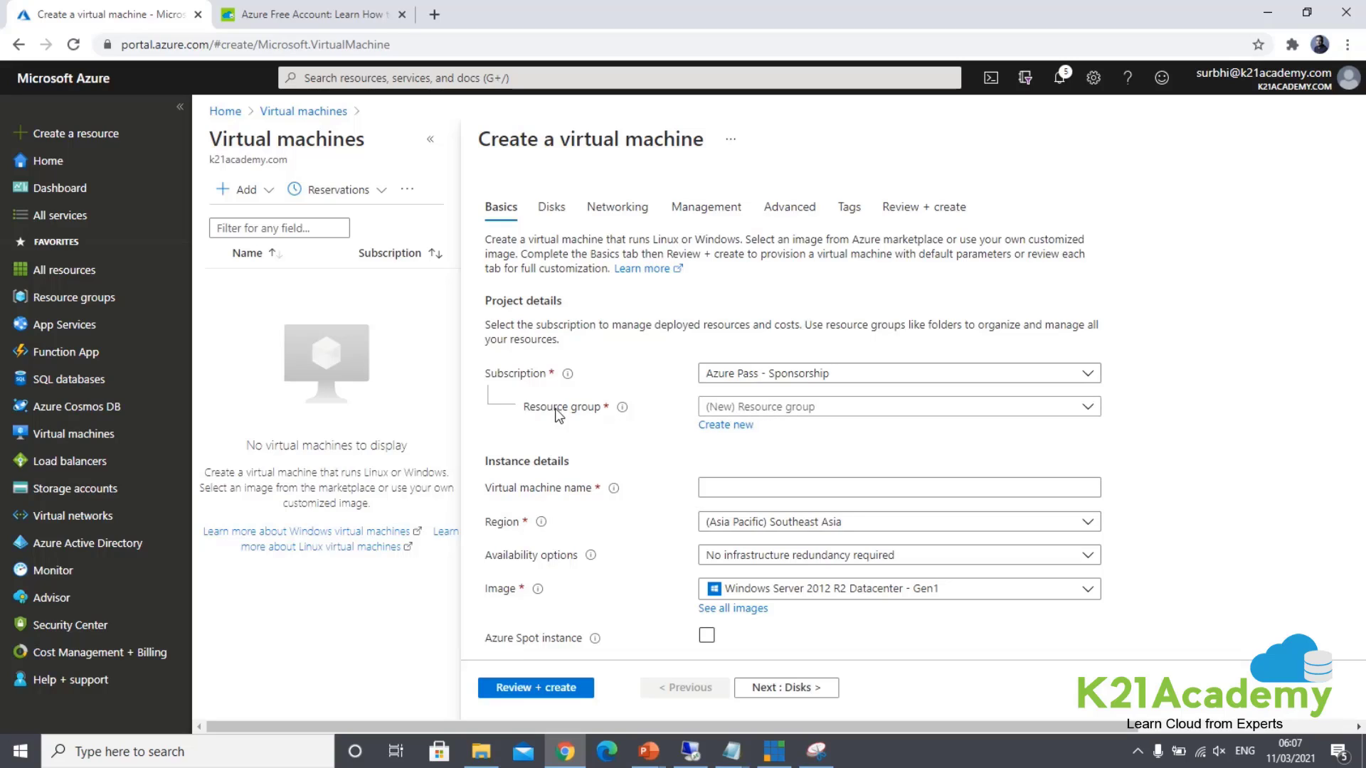
{"action": "left_click", "coordinate": [712, 411]}
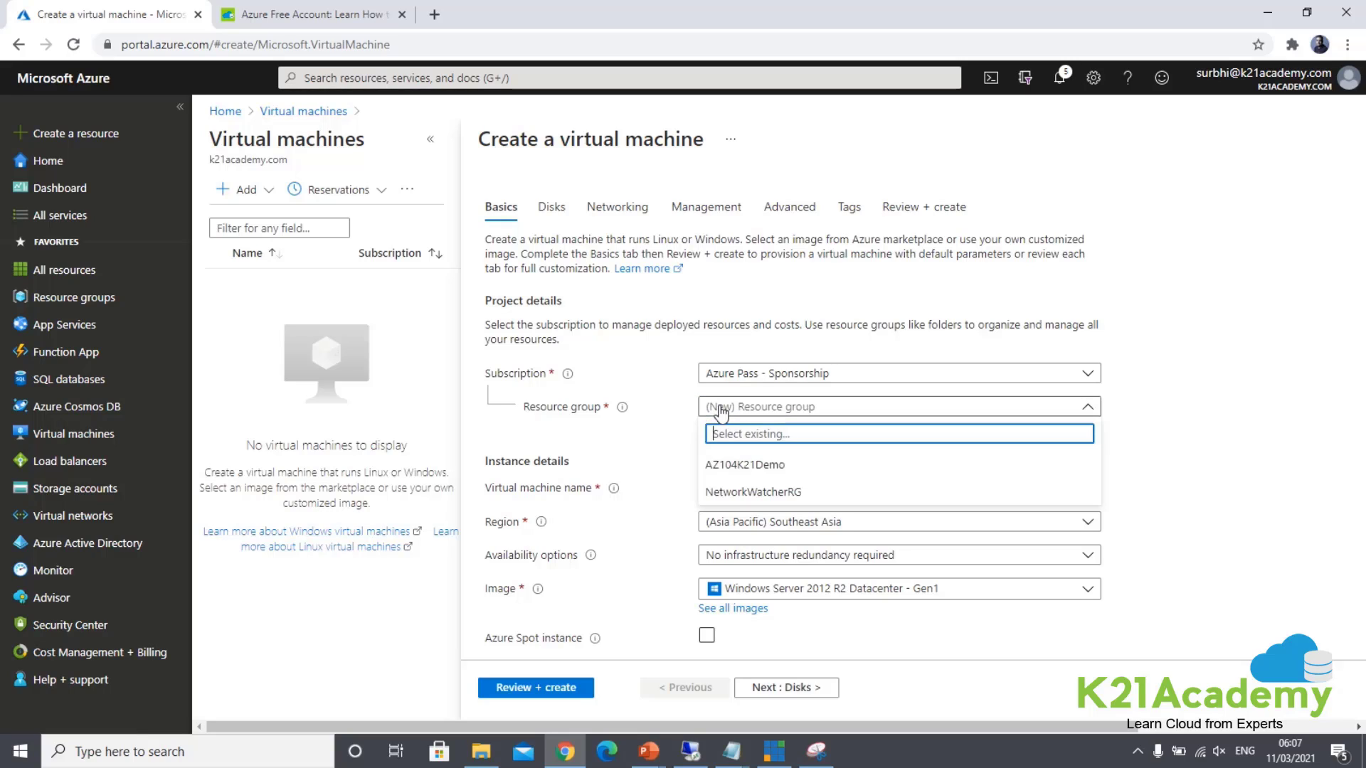
{"action": "left_click", "coordinate": [733, 464]}
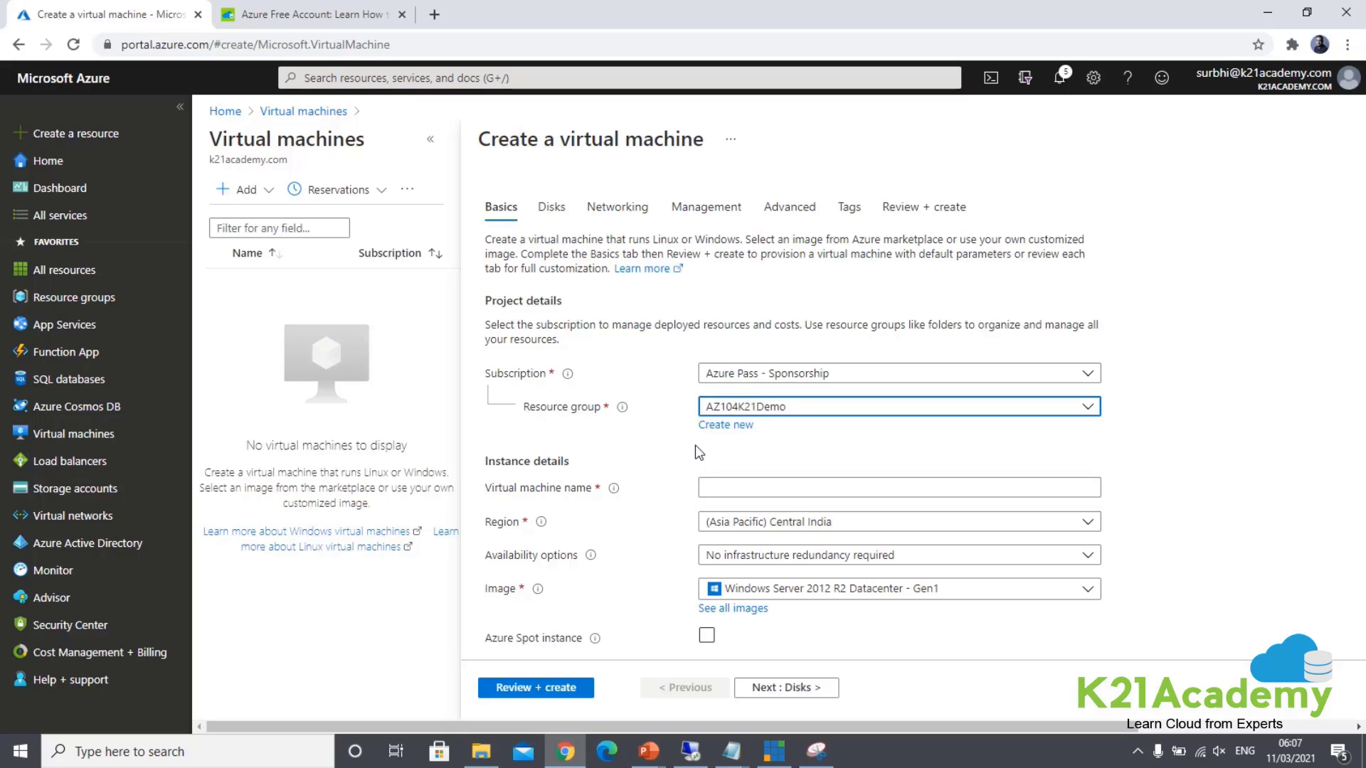
- Name the virtual machine AZ104K21DemoWebVM01
{"action": "left_click", "coordinate": [728, 486]}
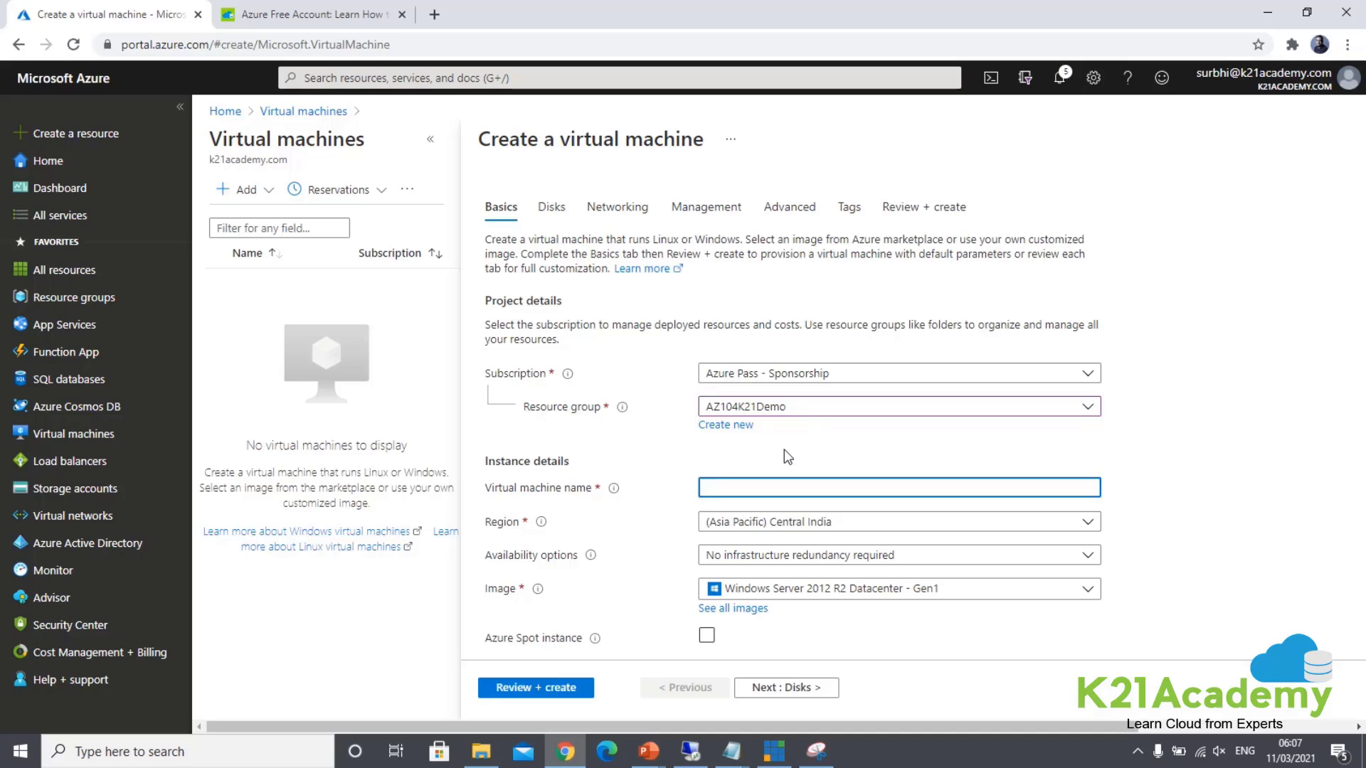
{"action": "type", "text": "AZ"}
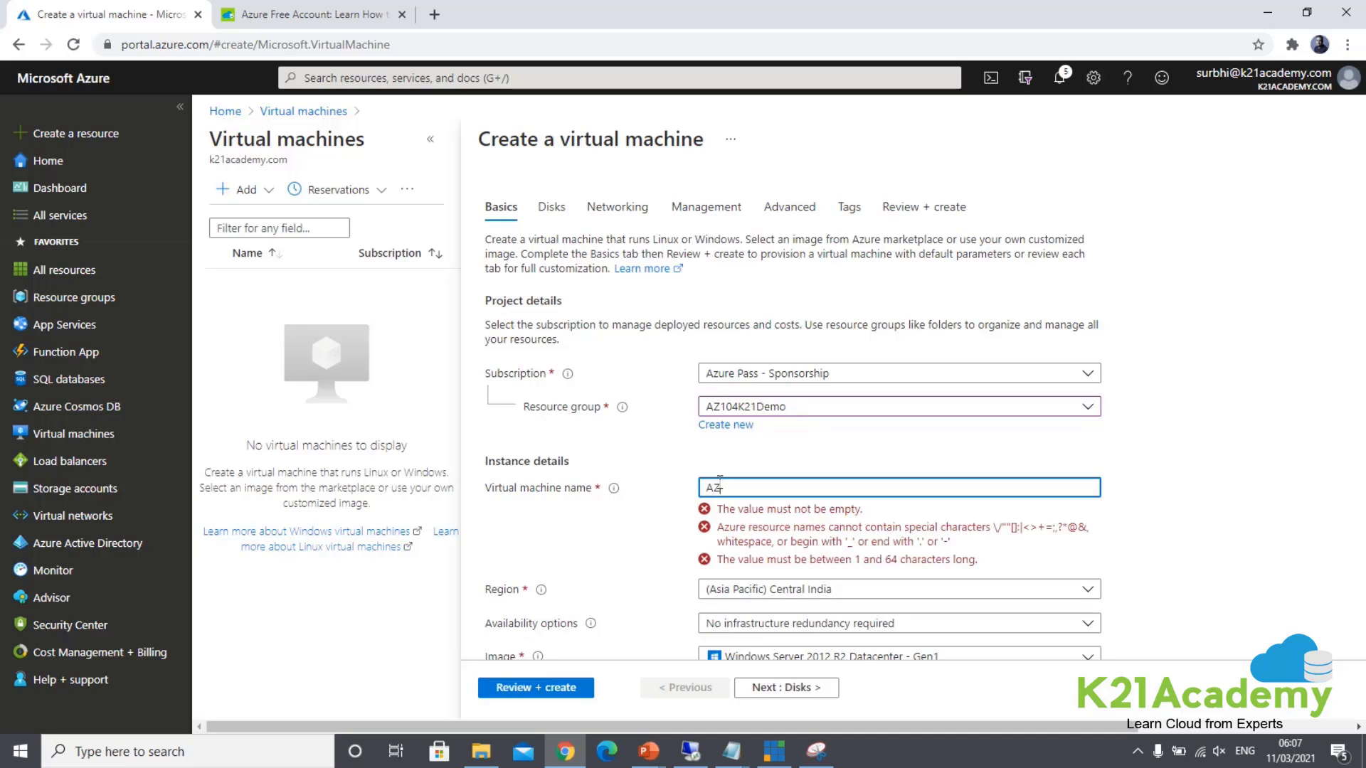
{"action": "type", "text": "104K21Demo"}
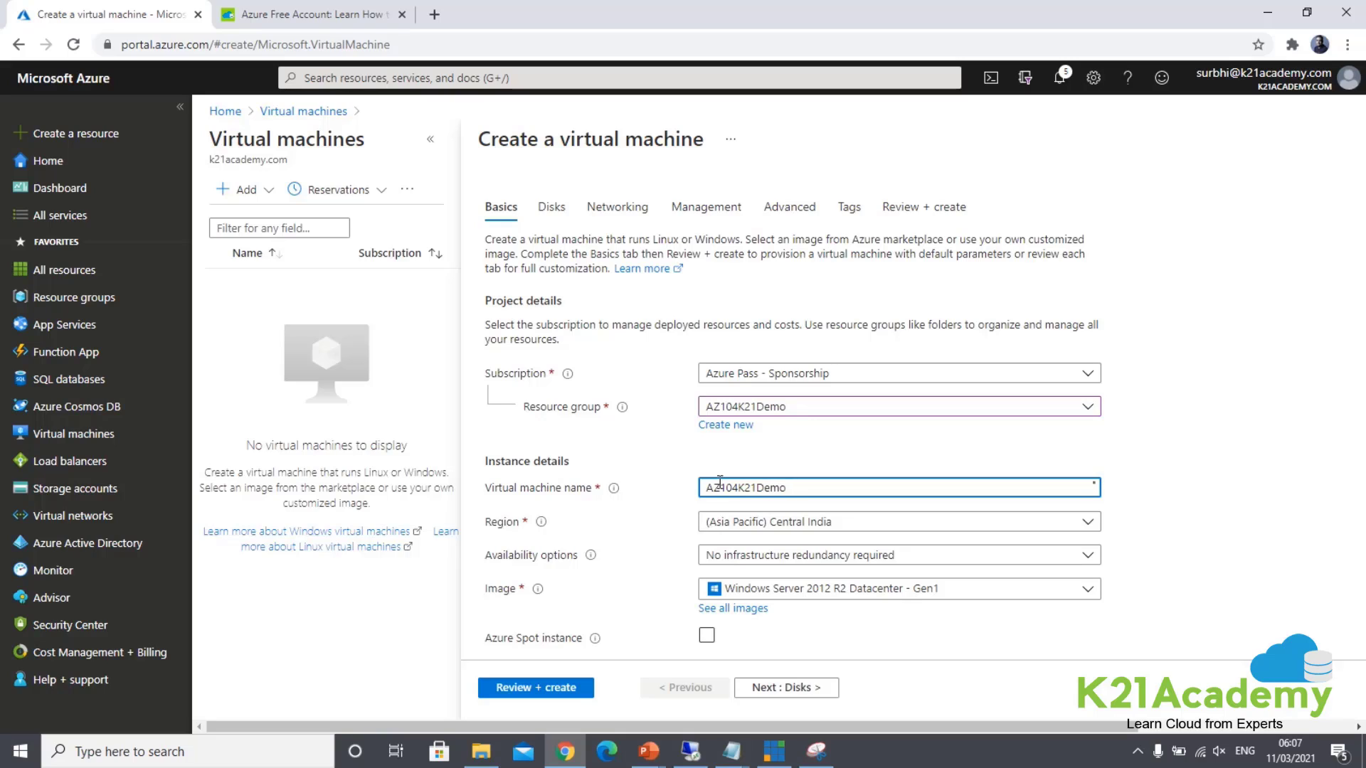
{"action": "type", "text": "WebVM01"}
{"action": "key", "text": "shift+Left"}
{"action": "key", "text": "shift+Left"}
{"action": "key", "text": "shift+Left"}
{"action": "key", "text": "shift+Left"}
{"action": "key", "text": "shift+Left"}
{"action": "key", "text": "shift+Left"}
{"action": "key", "text": "shift+Left"}
{"action": "key", "text": "shift+Left"}
{"action": "key", "text": "shift+Left"}
{"action": "key", "text": "shift+Left"}
{"action": "key", "text": "shift+Left"}
{"action": "key", "text": "shift+Left"}
{"action": "key", "text": "shift+Left"}
{"action": "key", "text": "shift+Left"}
{"action": "key", "text": "shift+Left"}
{"action": "key", "text": "shift+Left"}
{"action": "key", "text": "shift+Left"}
{"action": "key", "text": "shift+Left"}
{"action": "key", "text": "shift+Left"}
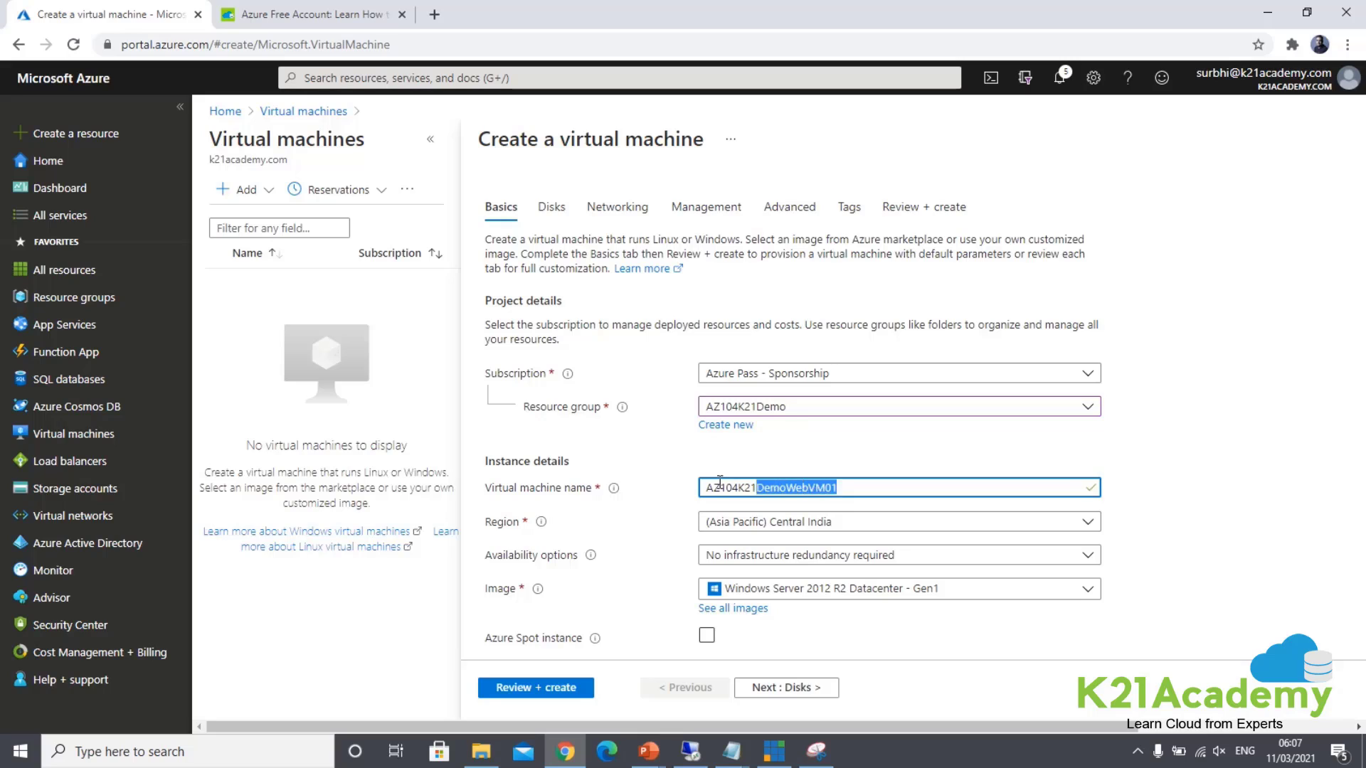
{"action": "left_click", "coordinate": [720, 485]}
{"action": "left_click_drag", "start_coordinate": [787, 488], "coordinate": [701, 490]}
{"action": "left_click", "coordinate": [595, 533]}
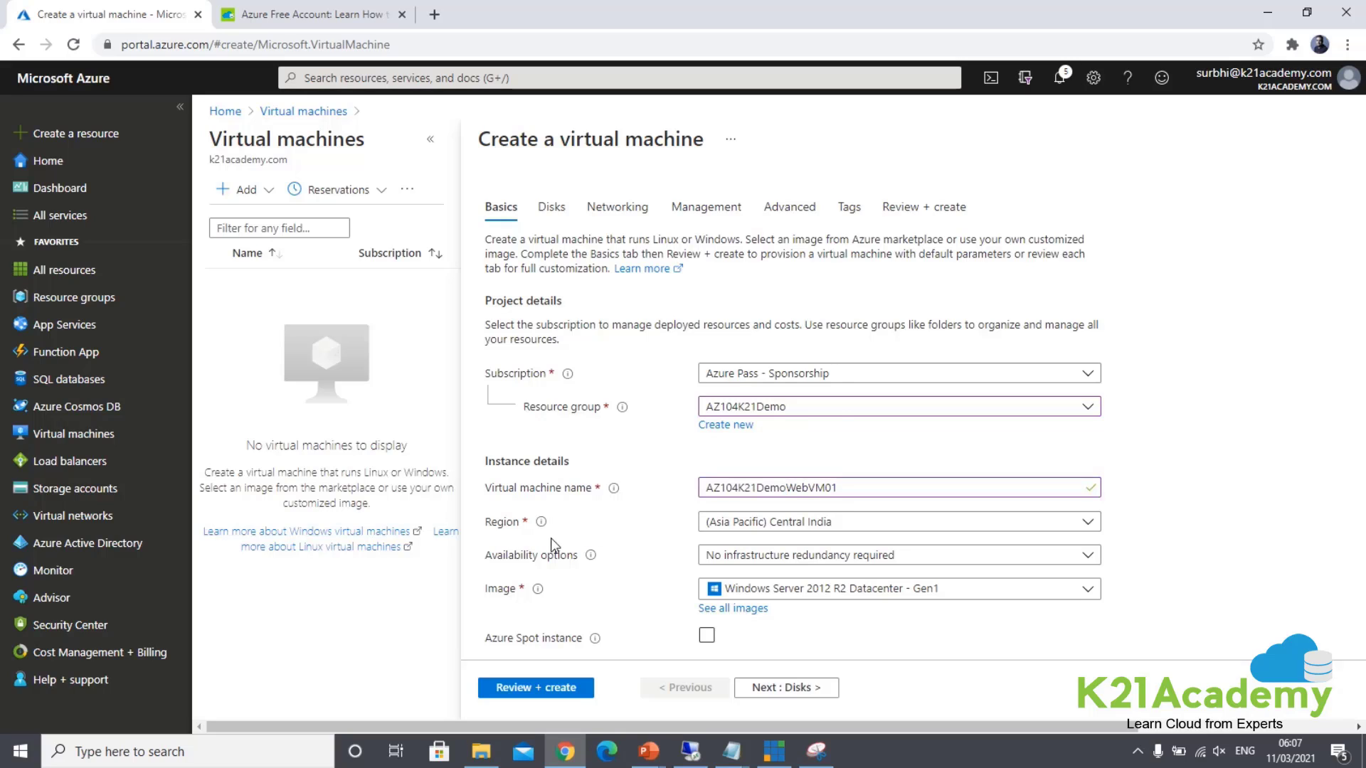
- Set the virtual machine's region to (US) East US and its availability option to No infrastructure redundancy required
{"action": "left_click", "coordinate": [754, 525]}
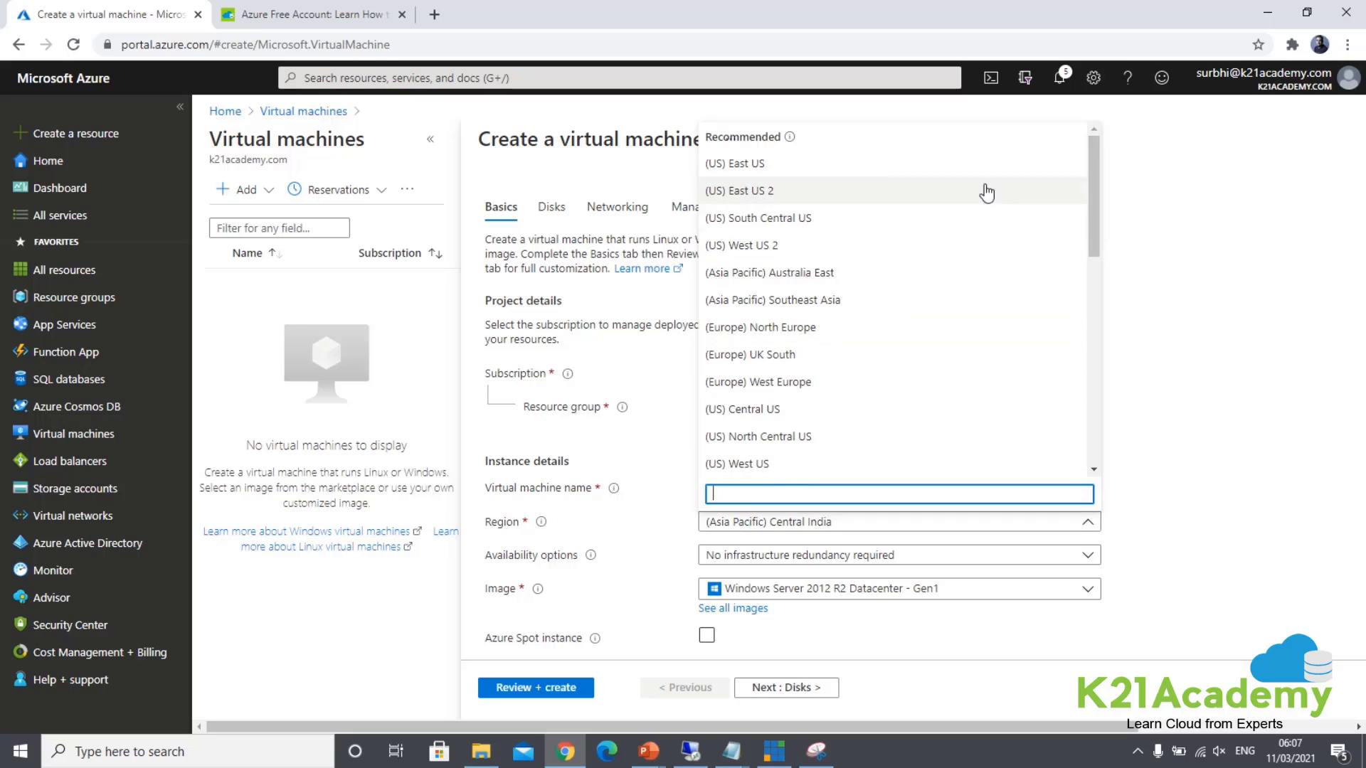
{"action": "left_click", "coordinate": [716, 165]}
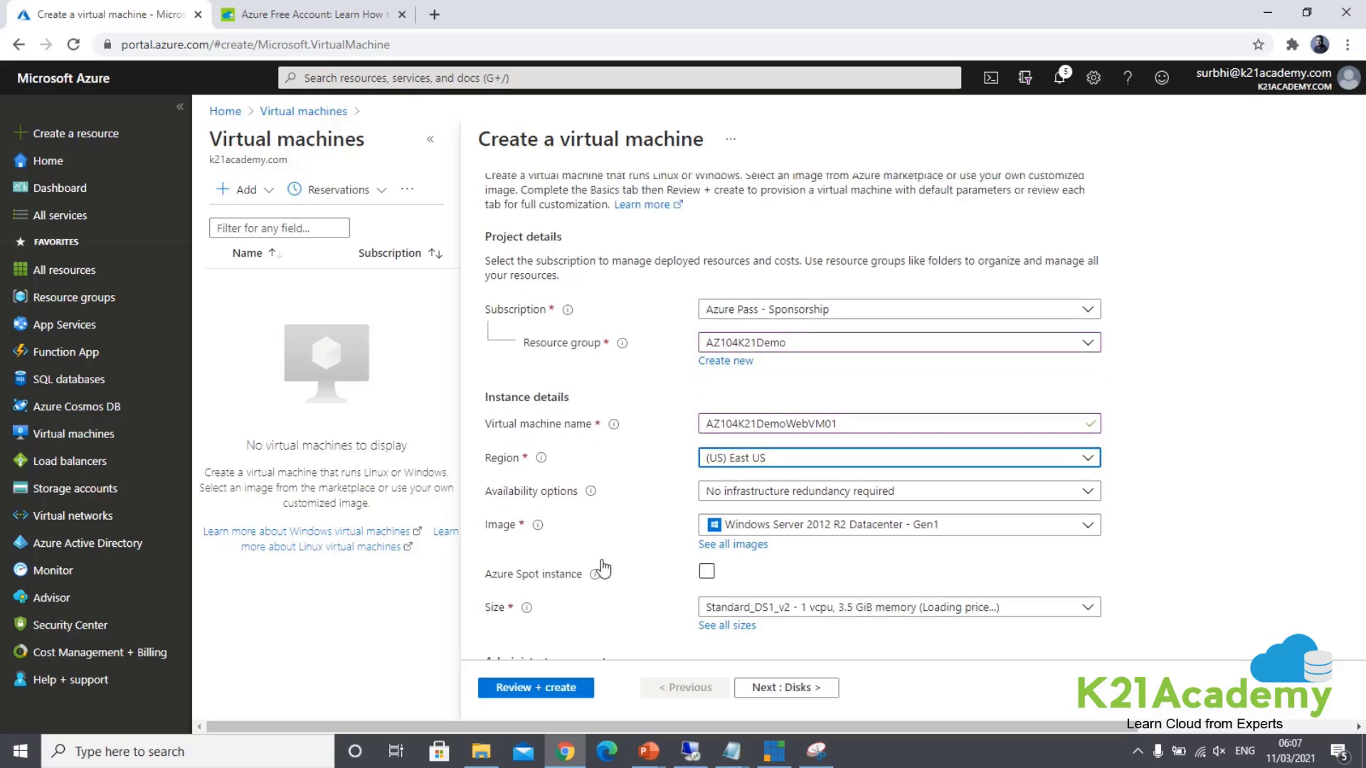
{"action": "scroll", "coordinate": [619, 510], "scroll_direction": "down", "scroll_amount": 1}
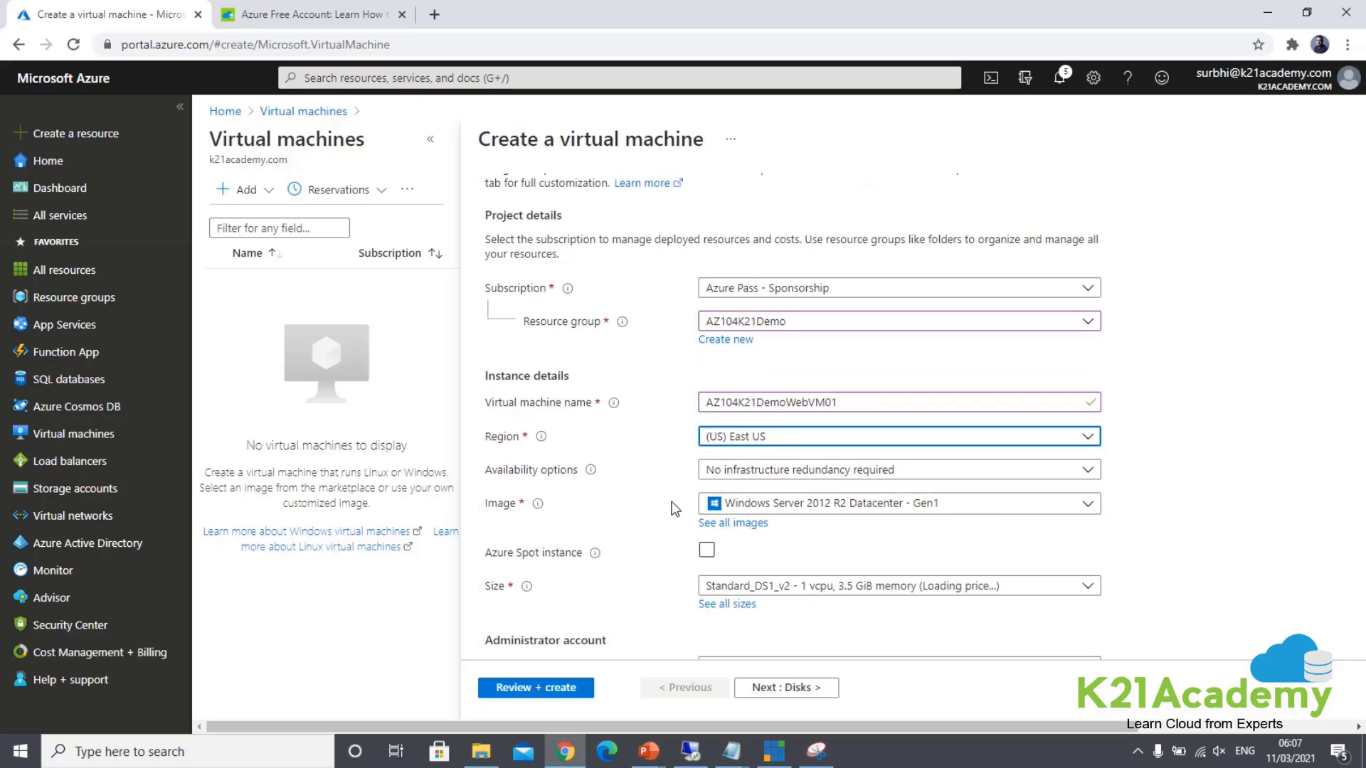
{"action": "left_click", "coordinate": [743, 475]}
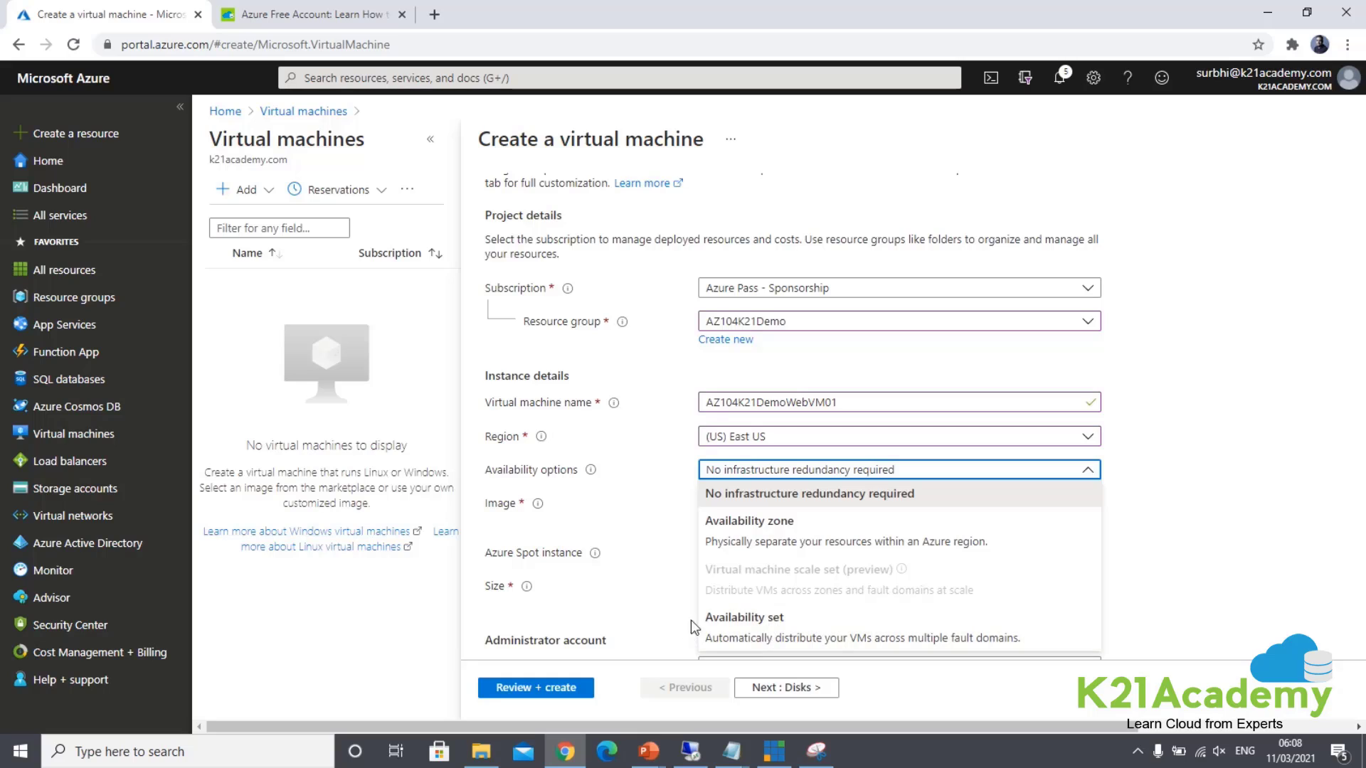
{"action": "left_click", "coordinate": [741, 500]}
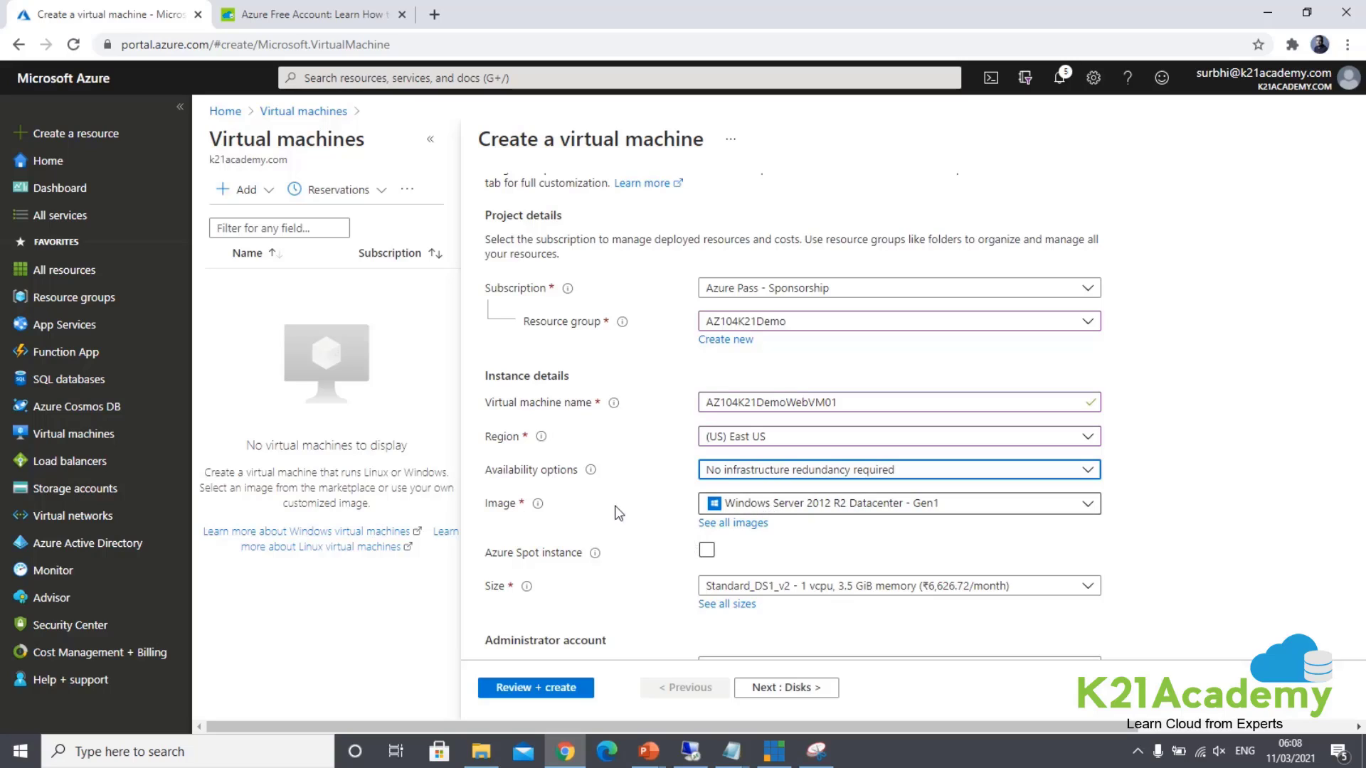
- Review the available images, choose Windows Server 2012 R2 Datacenter - Gen1 and select the Standard_DS1_v2 size for the virtual machine
{"action": "left_click", "coordinate": [772, 507]}
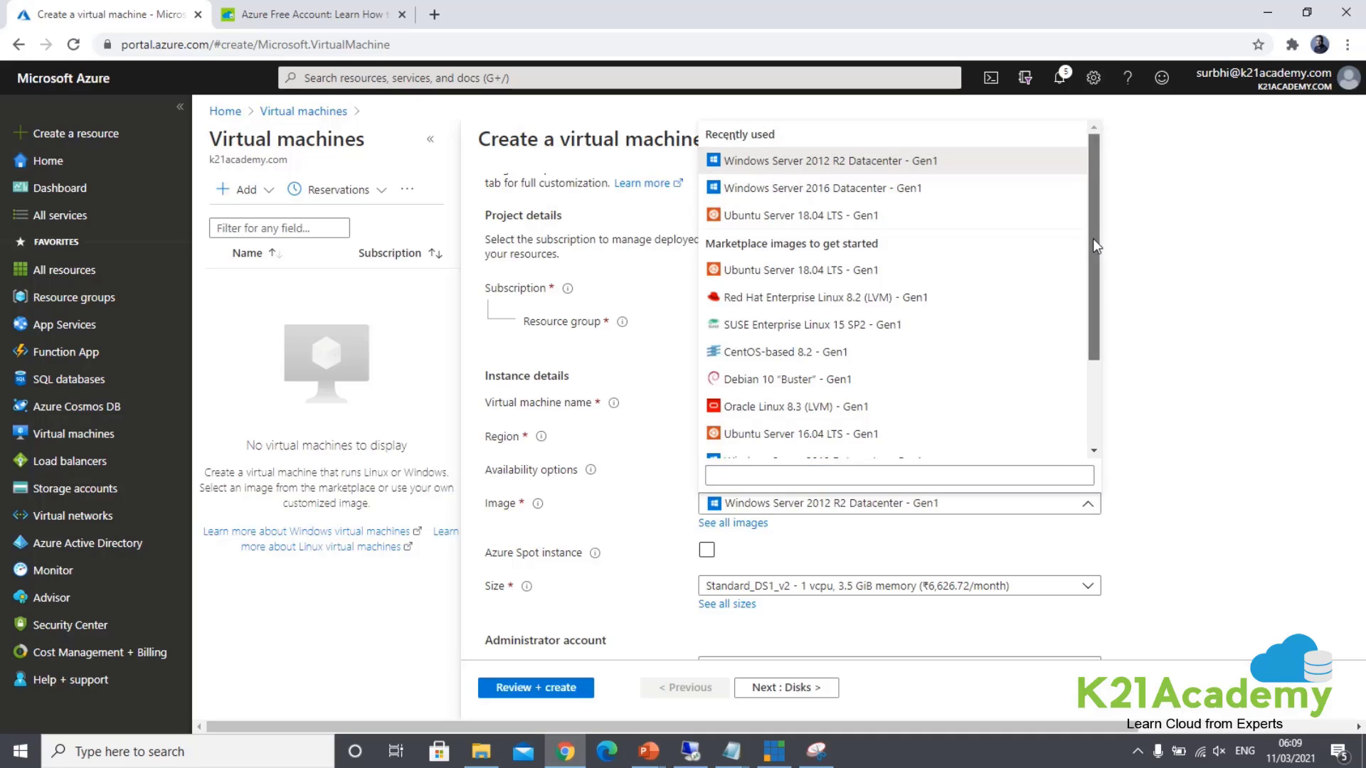
{"action": "left_click_drag", "start_coordinate": [1093, 237], "coordinate": [1094, 325]}
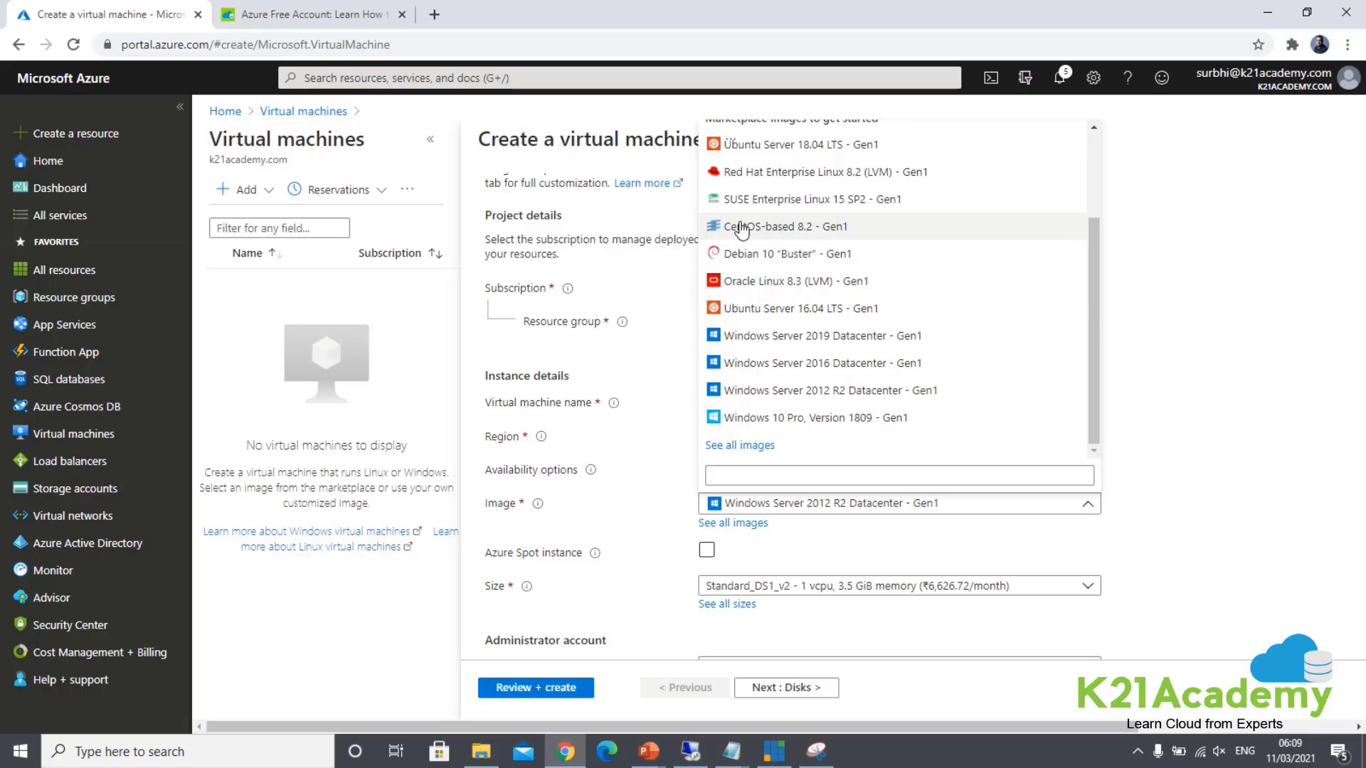
{"action": "left_click_drag", "start_coordinate": [1094, 283], "coordinate": [1096, 202]}
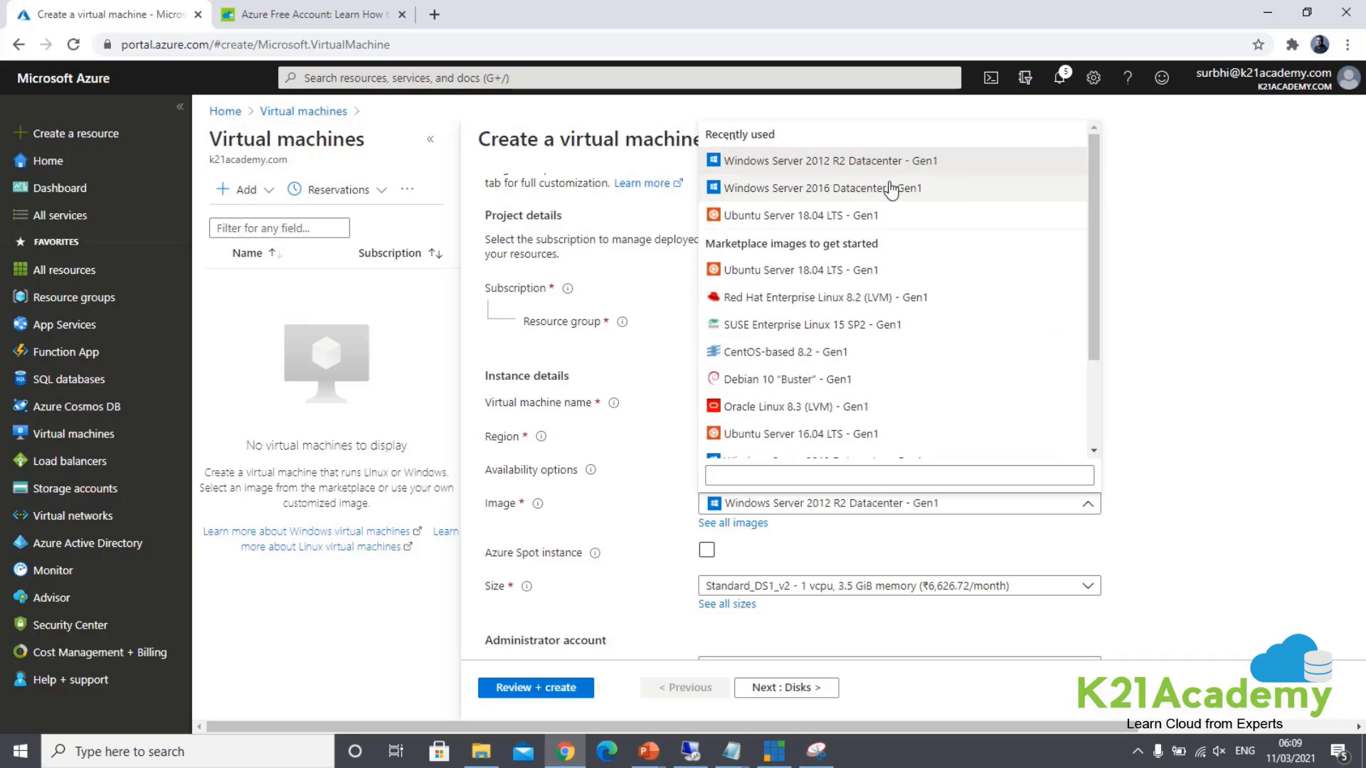
{"action": "left_click", "coordinate": [804, 164]}
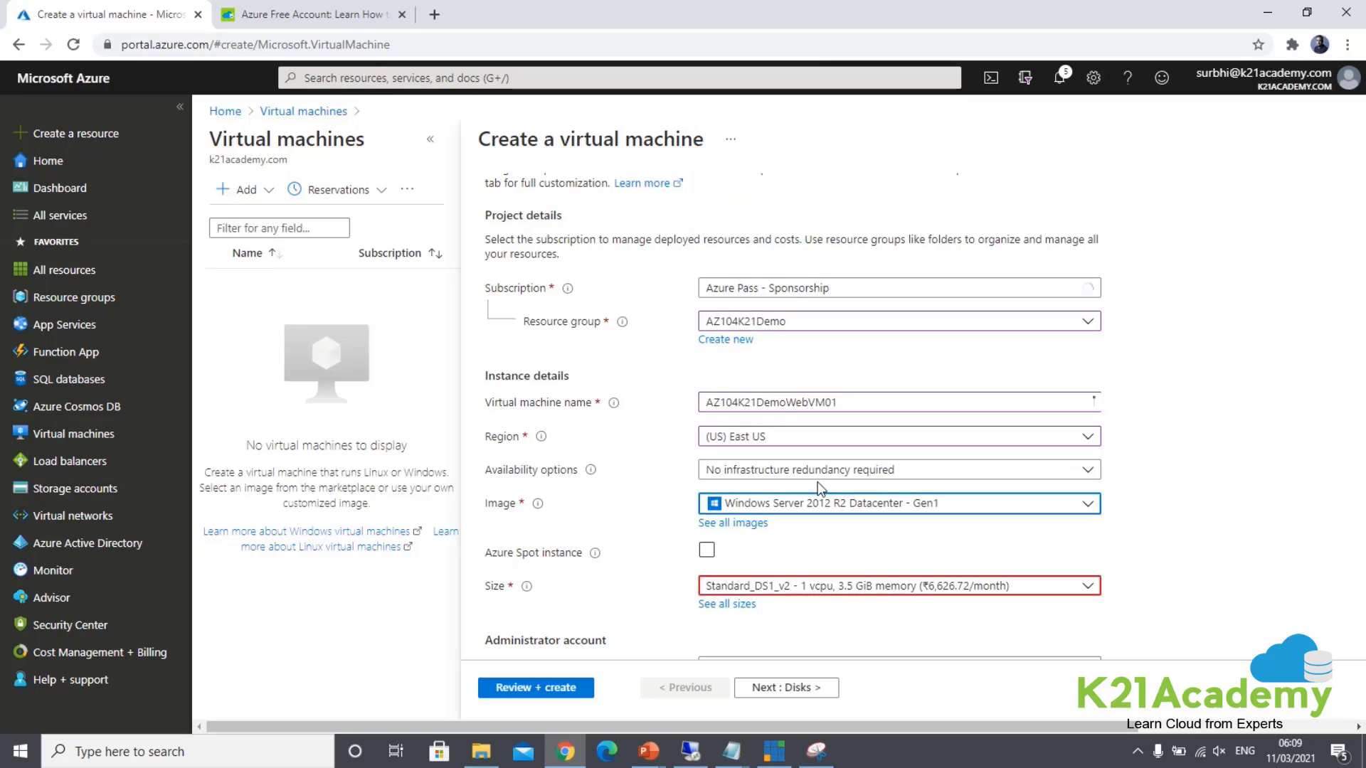
{"action": "scroll", "coordinate": [658, 605], "scroll_direction": "down", "scroll_amount": 1}
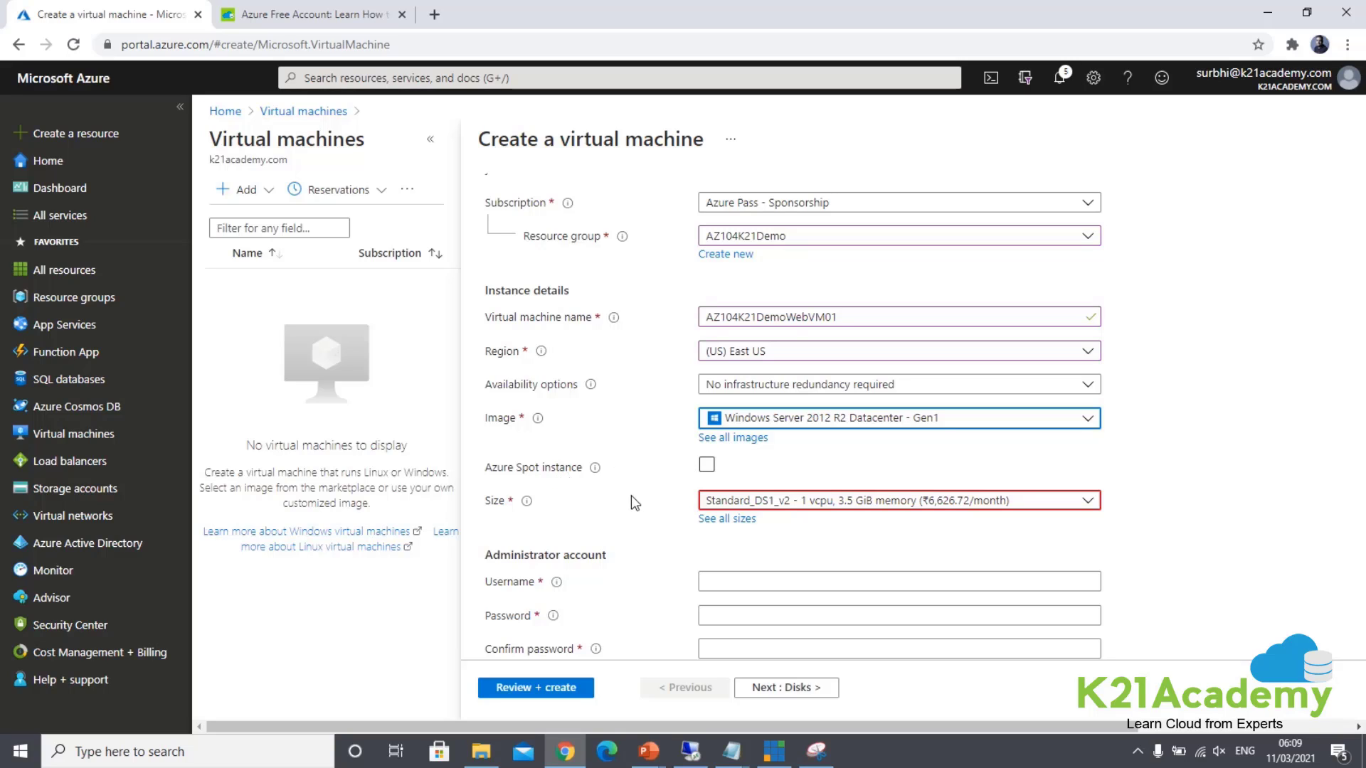
{"action": "left_click", "coordinate": [893, 502]}
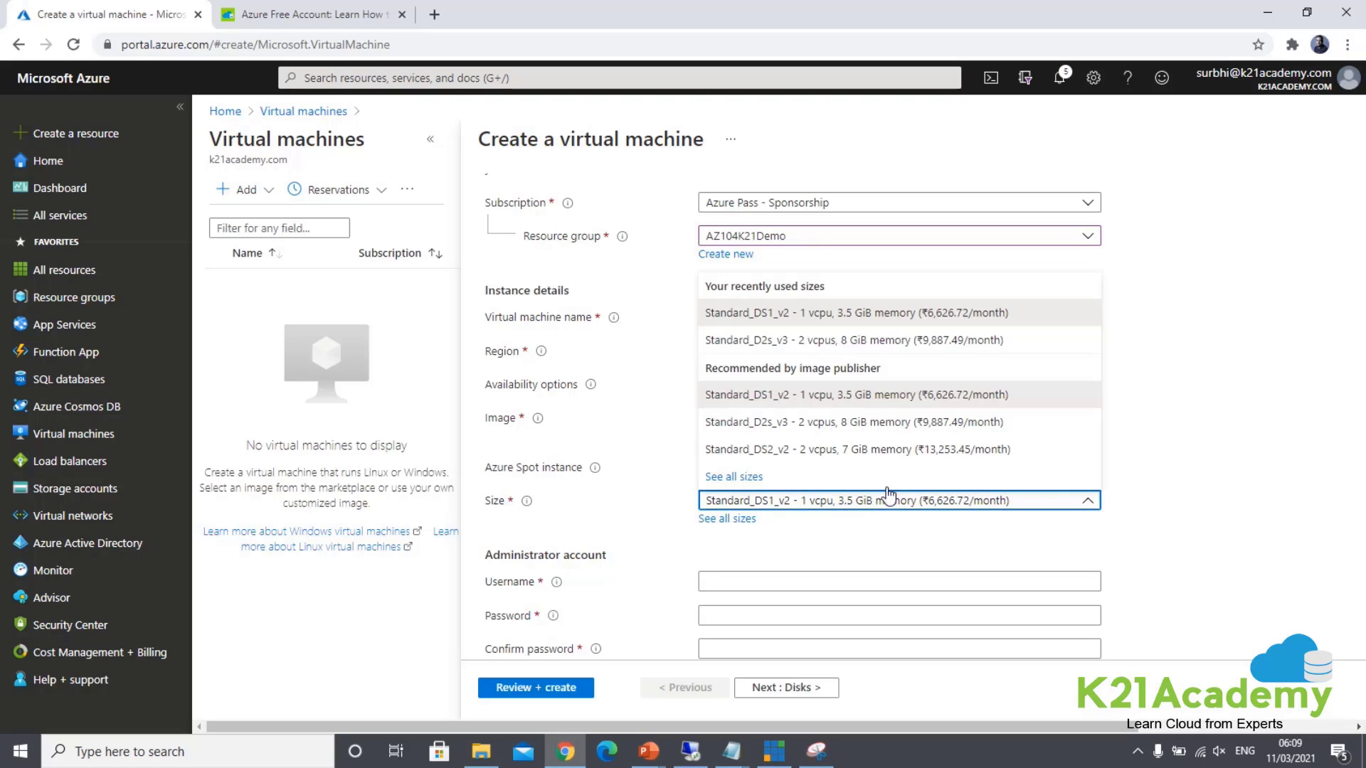
{"action": "left_click", "coordinate": [818, 401]}
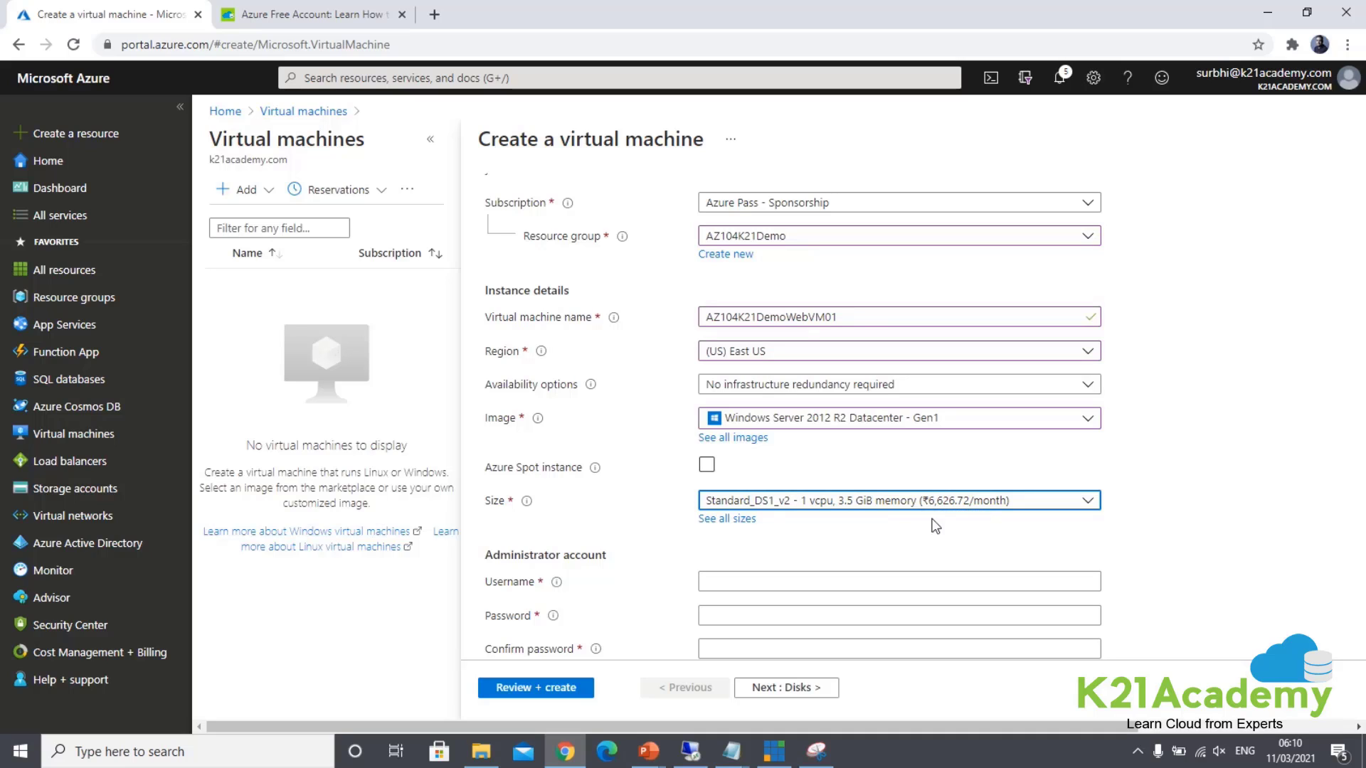
- Set the administrator username to windows, and enter and confirm the administrator account password
{"action": "scroll", "coordinate": [900, 567], "scroll_direction": "down", "scroll_amount": 1}
{"action": "left_click", "coordinate": [746, 496]}
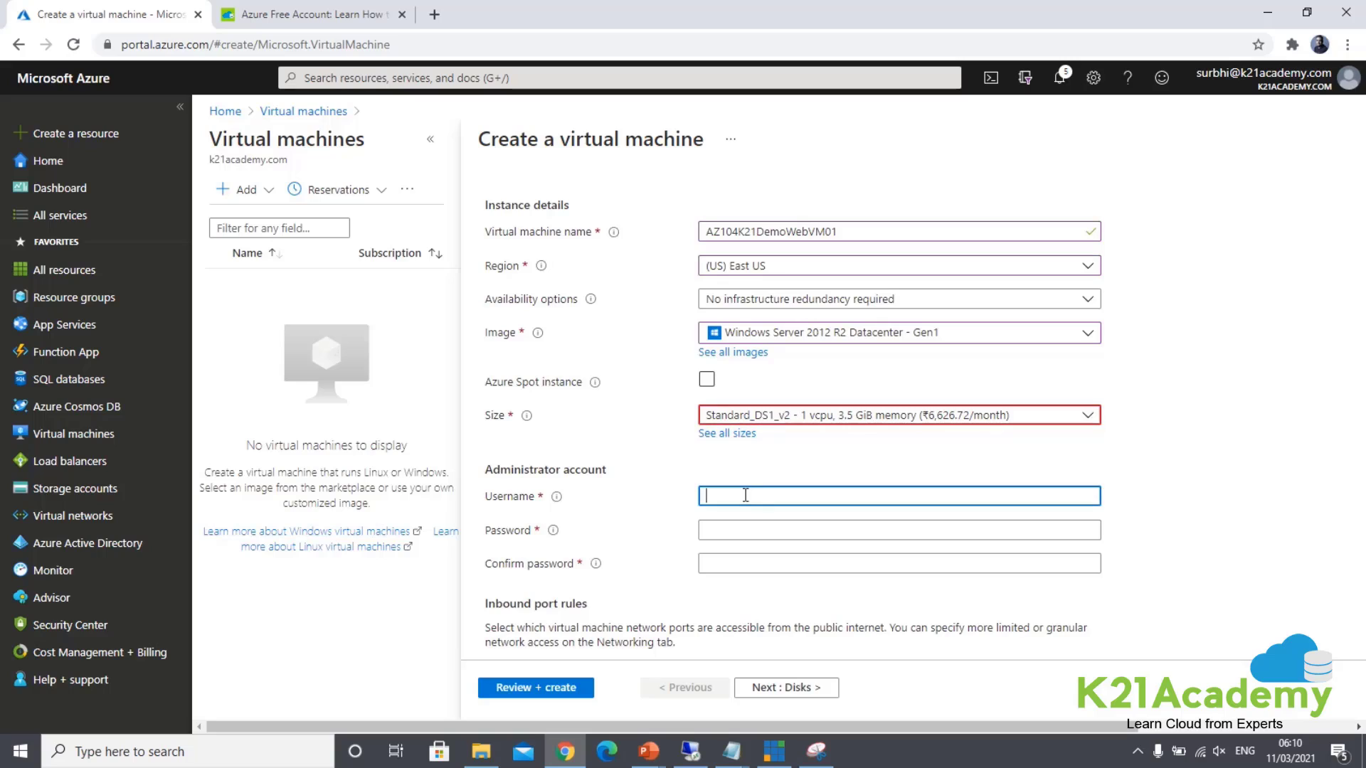
{"action": "type", "text": "windows"}
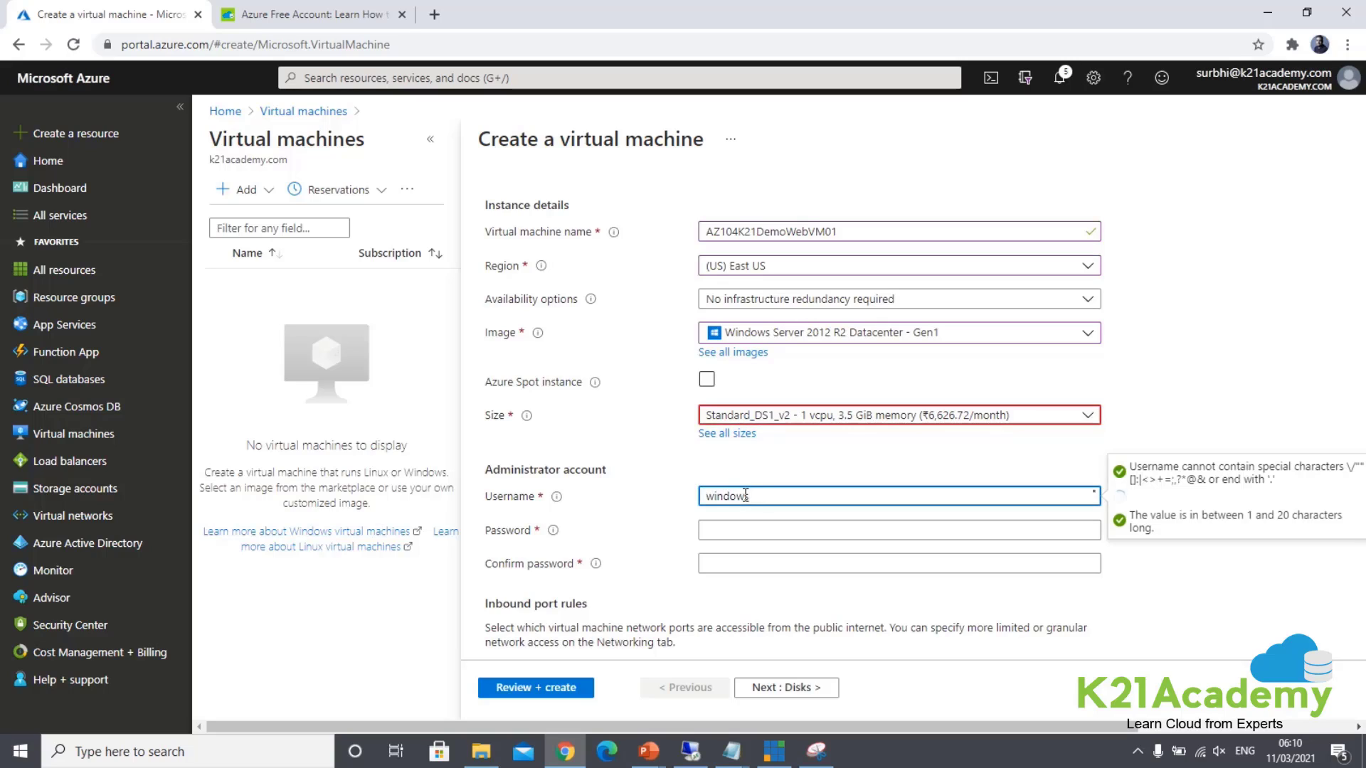
{"action": "left_click", "coordinate": [758, 523]}
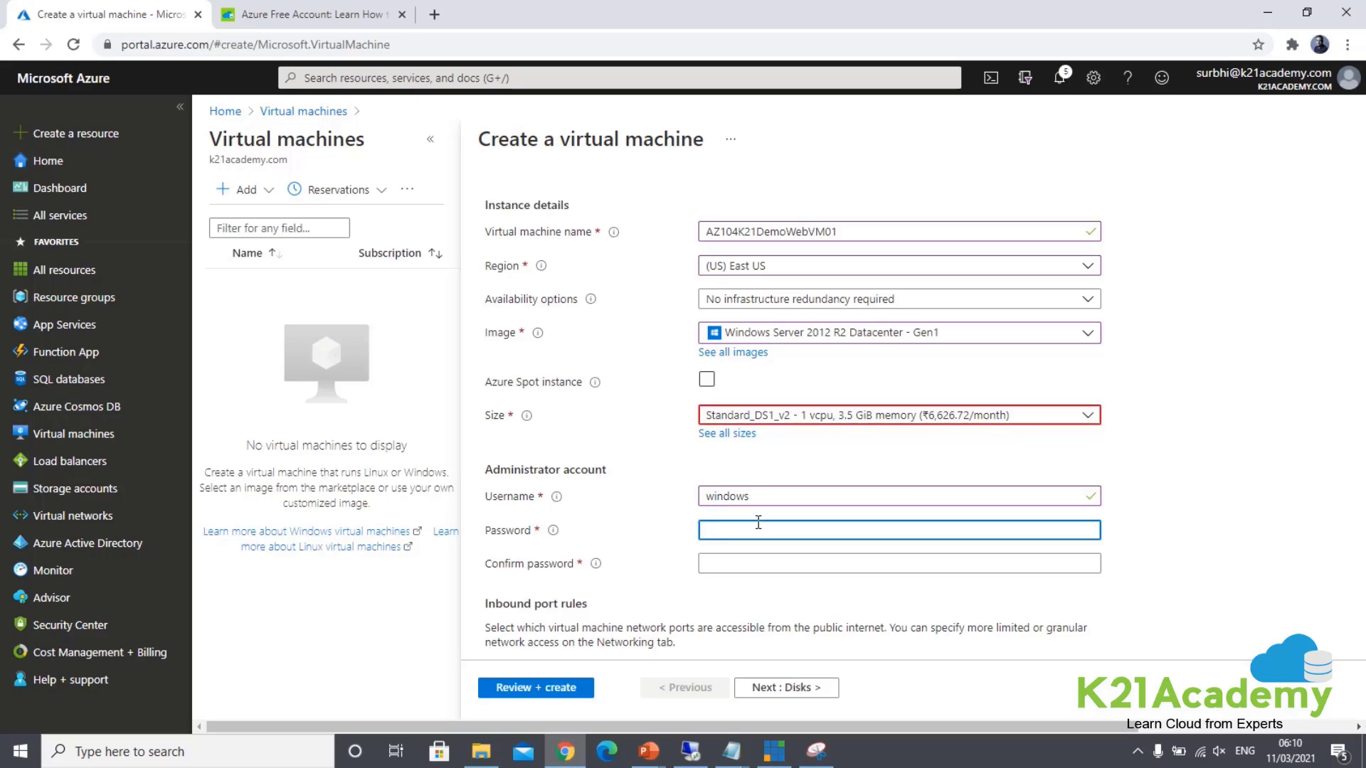
{"action": "type", "text": "************"}
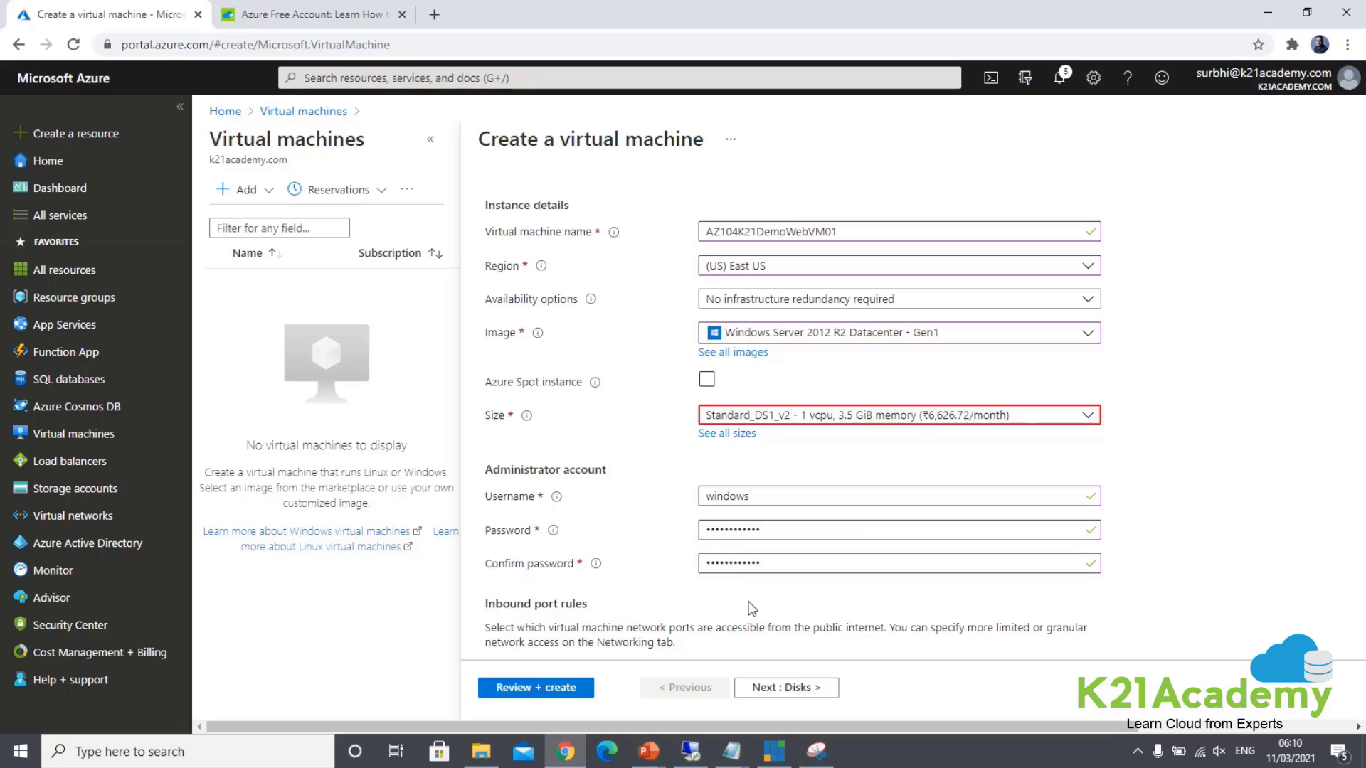
- Add HTTP (80) and HTTPS (443) to the virtual machine's allowed public inbound ports alongside RDP (3389)
{"action": "scroll", "coordinate": [891, 601], "scroll_direction": "down", "scroll_amount": 1}
{"action": "scroll", "coordinate": [890, 600], "scroll_direction": "down", "scroll_amount": 4}
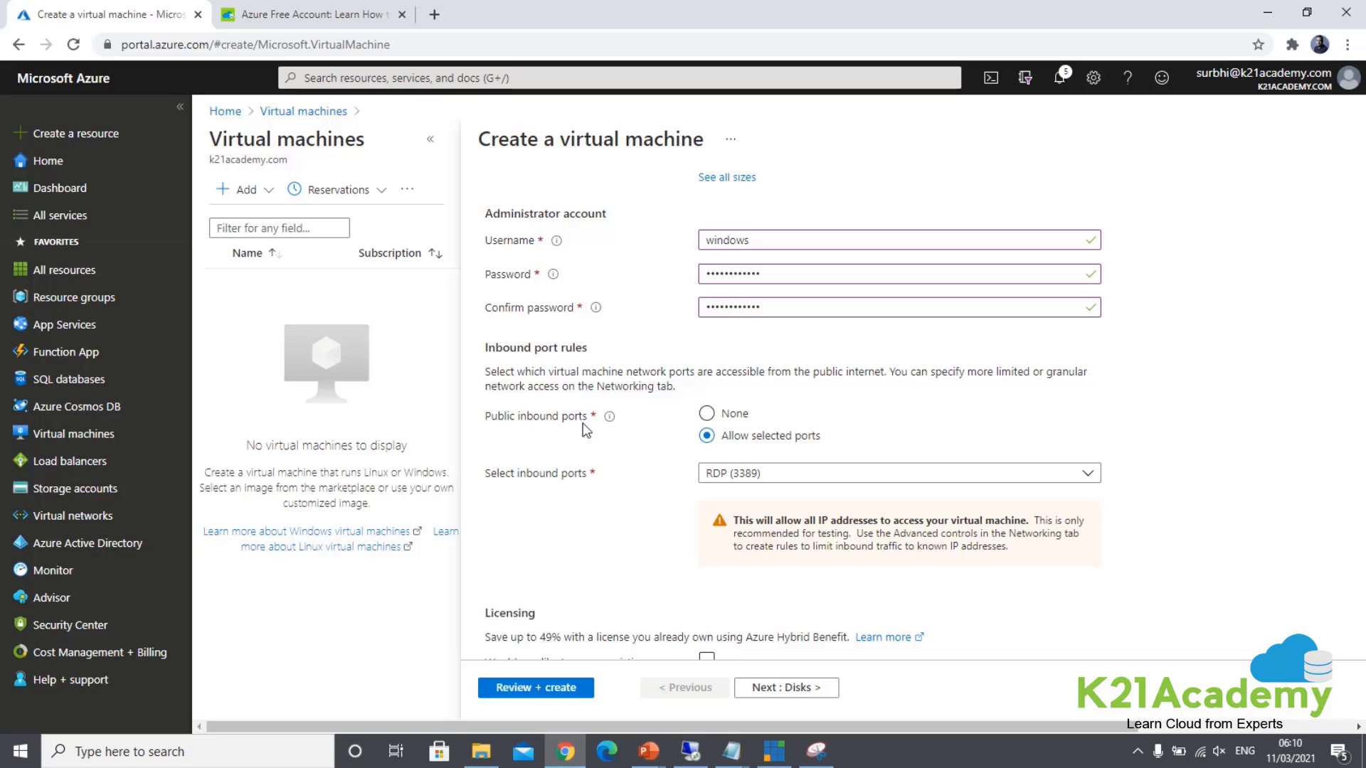
{"action": "left_click", "coordinate": [748, 482]}
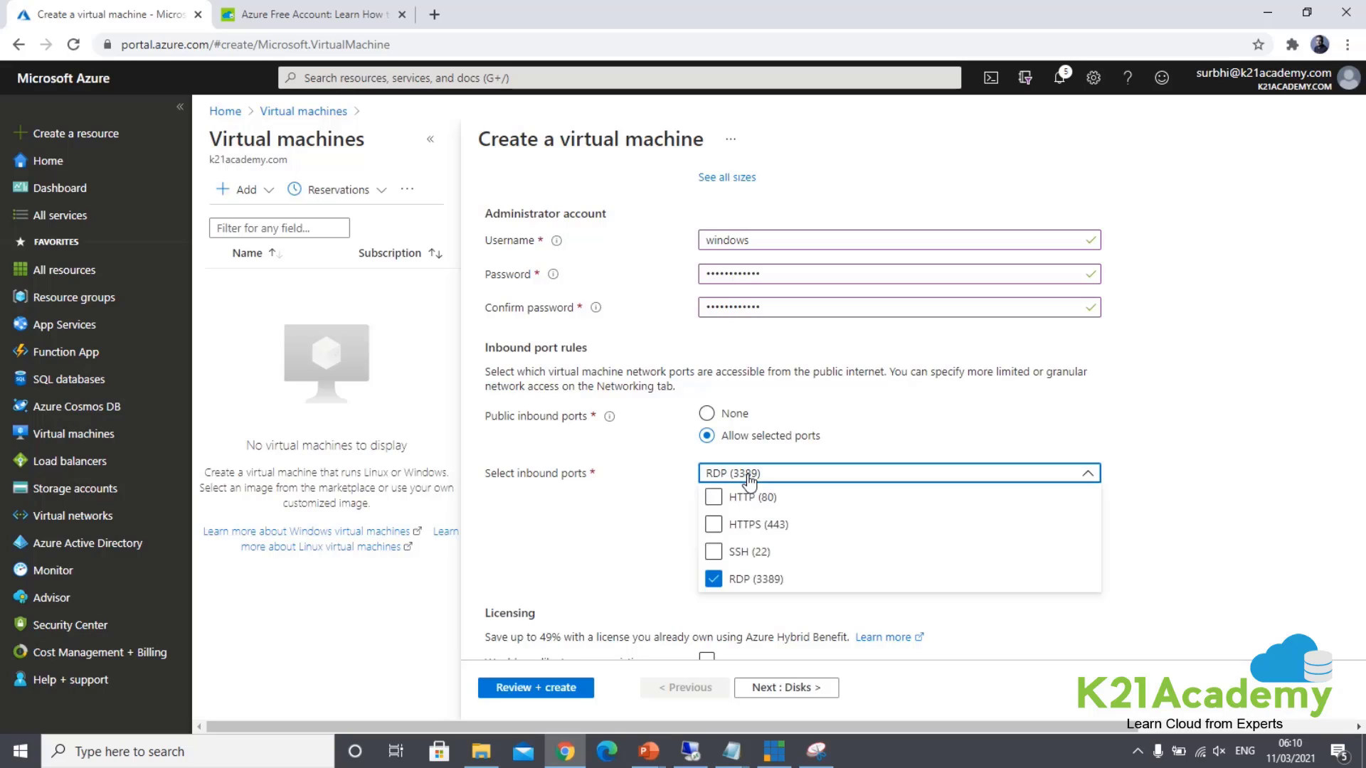
{"action": "left_click", "coordinate": [713, 498]}
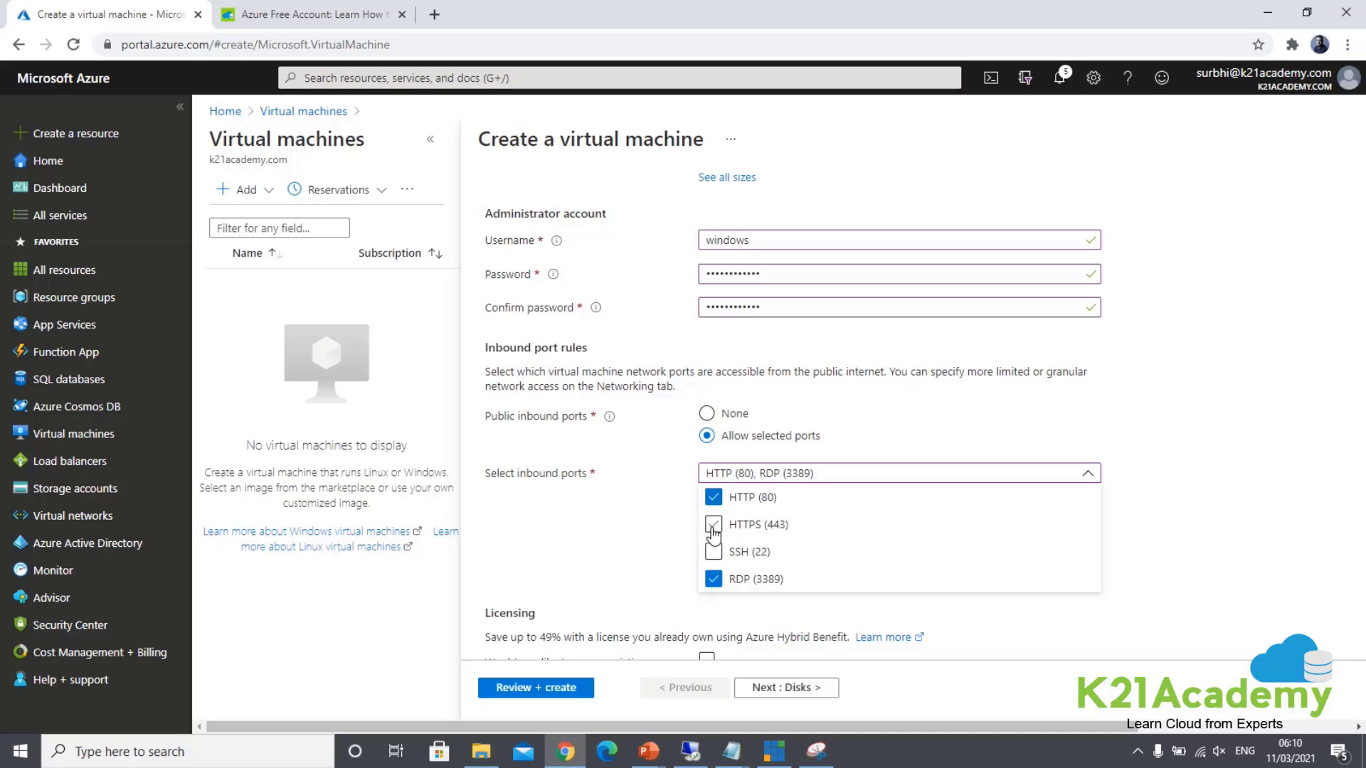
{"action": "left_click", "coordinate": [714, 525]}
{"action": "left_click", "coordinate": [630, 532]}
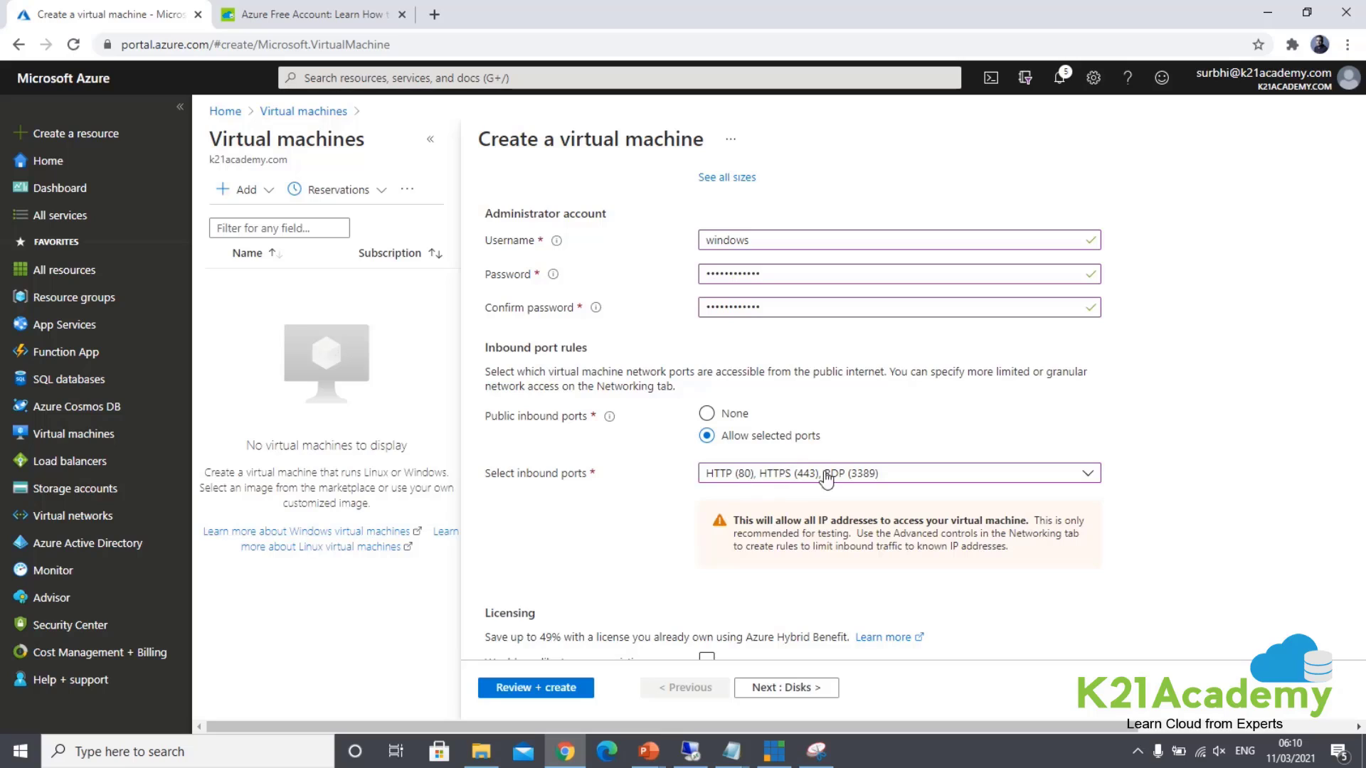
- Review the virtual machine's basic settings, from project and instance details to inbound port rules and licensing
{"action": "scroll", "coordinate": [612, 437], "scroll_direction": "down", "scroll_amount": 1}
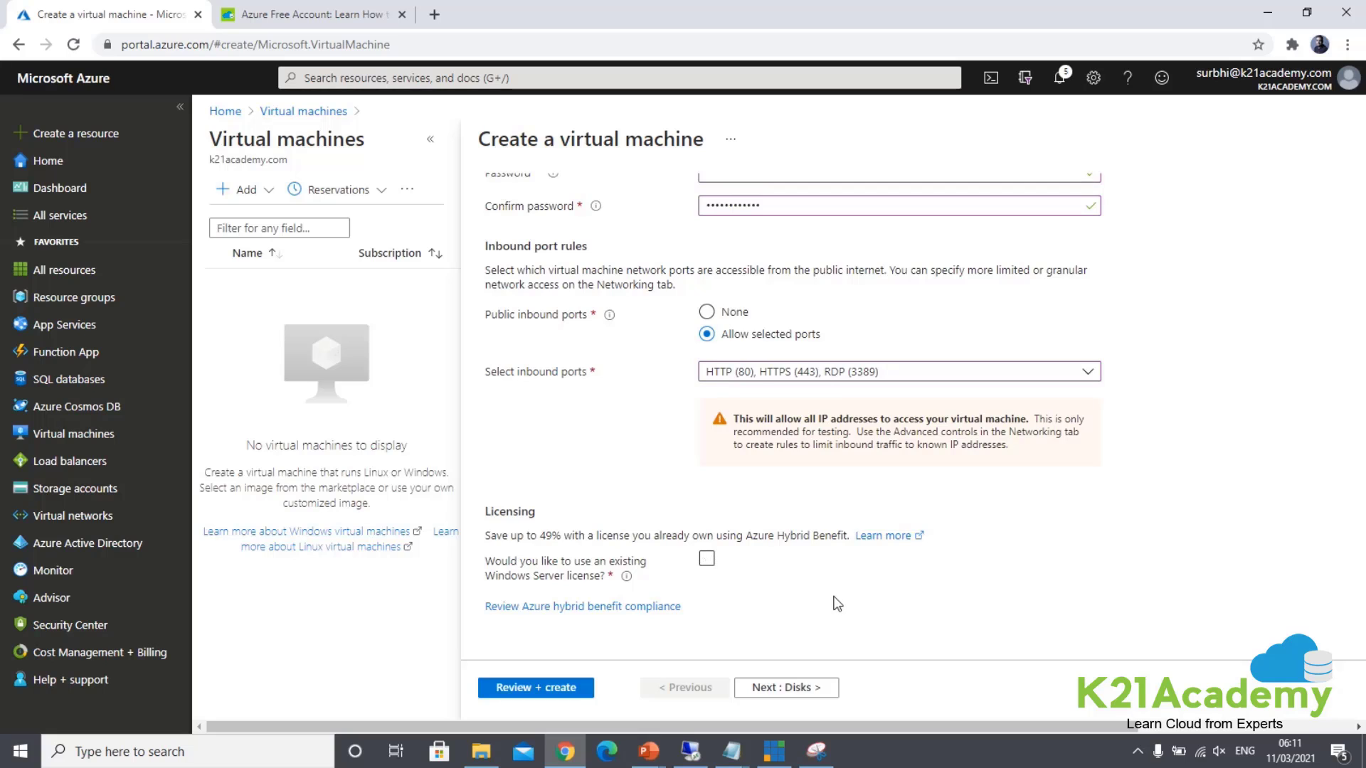
{"action": "scroll", "coordinate": [832, 596], "scroll_direction": "up", "scroll_amount": 8}
{"action": "scroll", "coordinate": [827, 596], "scroll_direction": "down", "scroll_amount": 6}
{"action": "scroll", "coordinate": [811, 596], "scroll_direction": "up", "scroll_amount": 6}
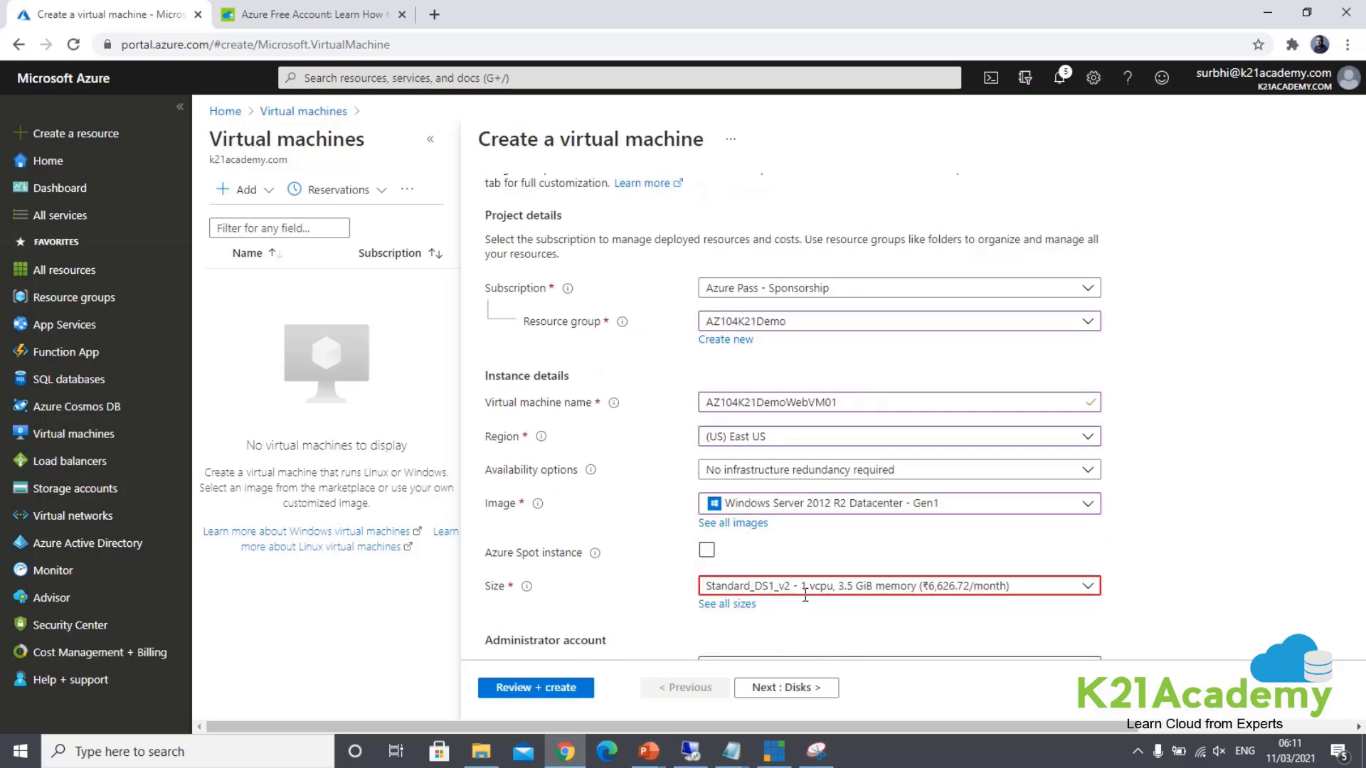
{"action": "scroll", "coordinate": [805, 596], "scroll_direction": "up", "scroll_amount": 3}
- Continue to the disk settings, review the encryption types and keep the default encryption at-rest with a platform-managed key
{"action": "left_click", "coordinate": [804, 687]}
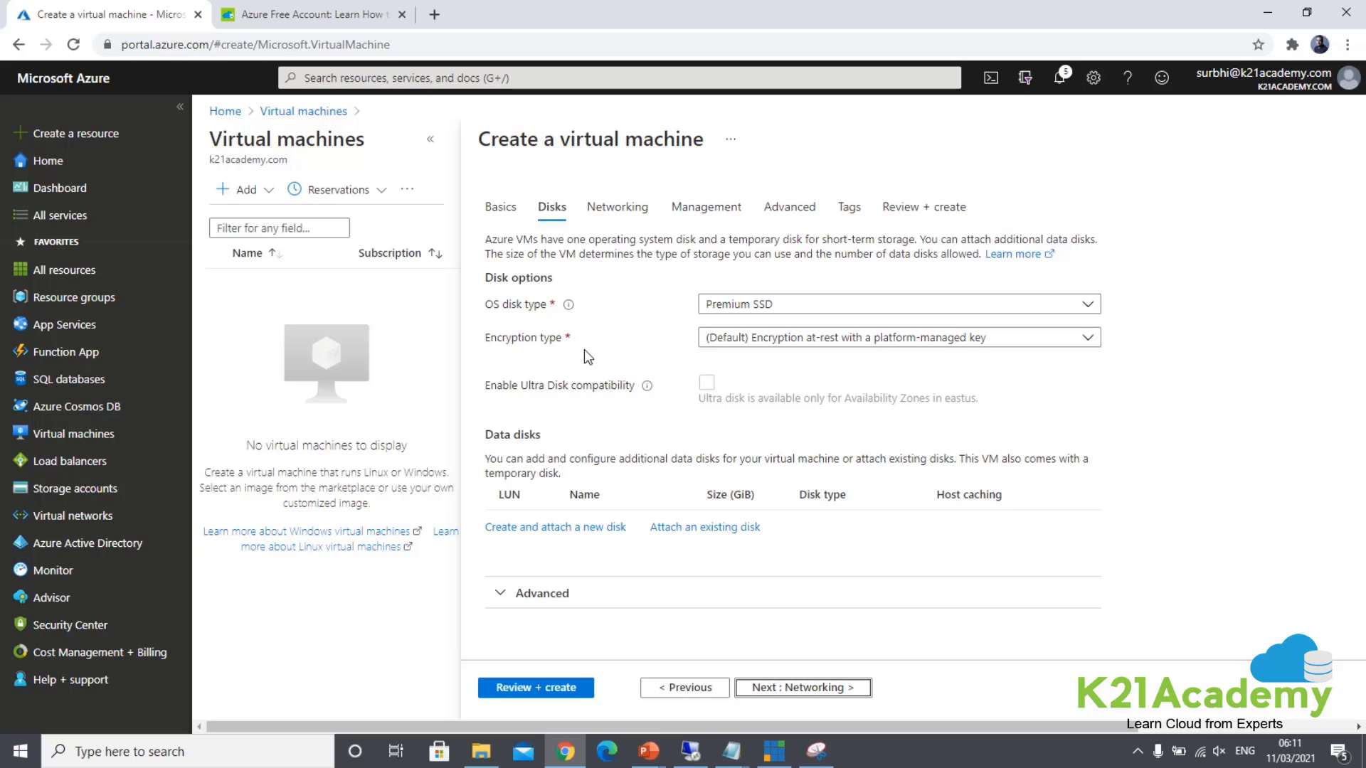
{"action": "left_click", "coordinate": [827, 343]}
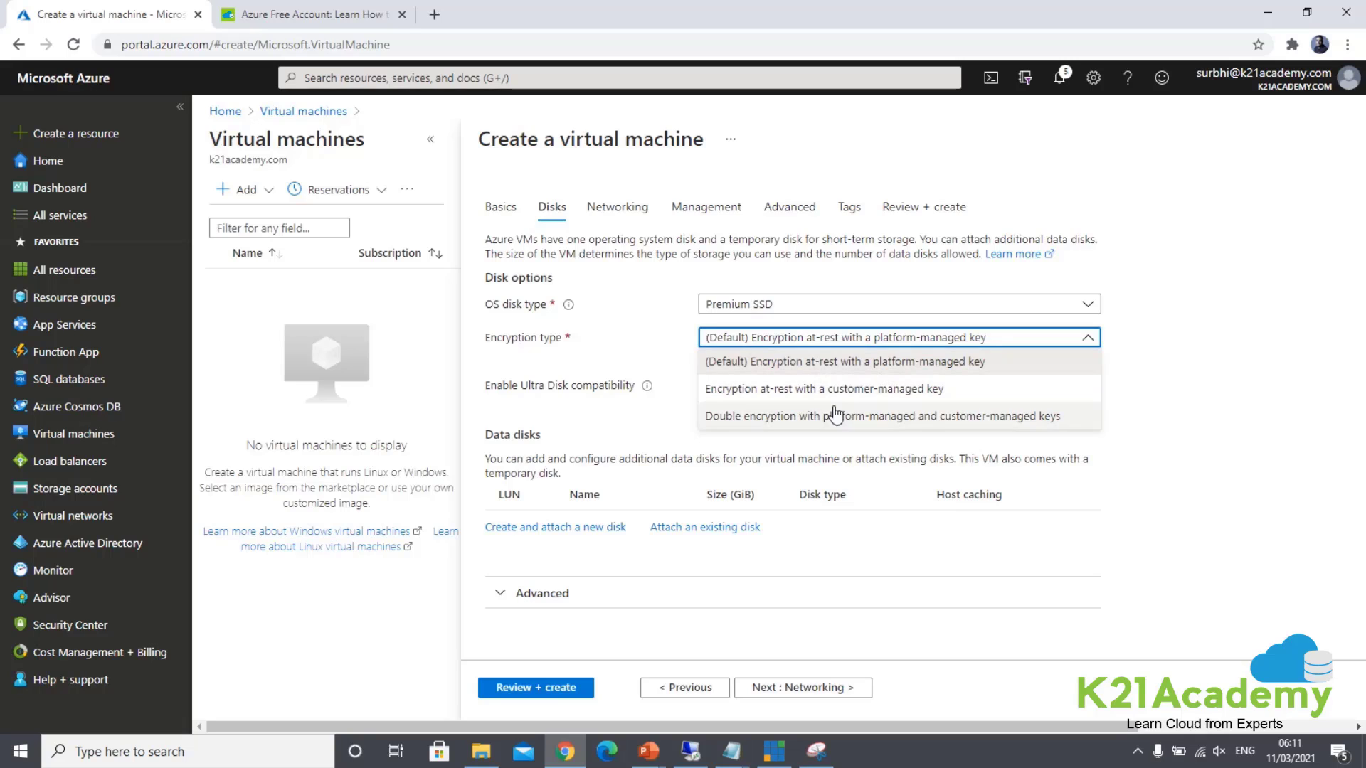
{"action": "left_click", "coordinate": [619, 353]}
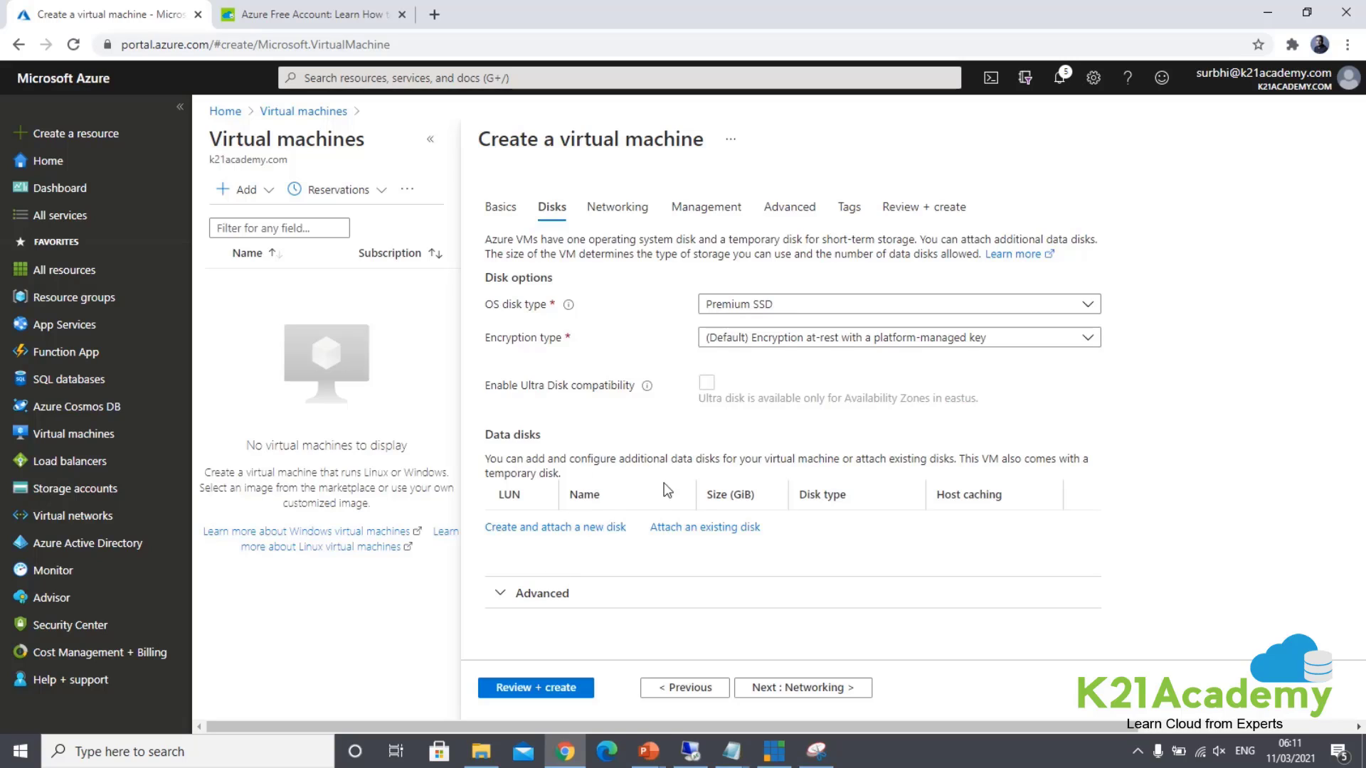
- Continue to the networking settings and review the network interface, inbound port and load balancing options, keeping the defaults
{"action": "left_click", "coordinate": [774, 687]}
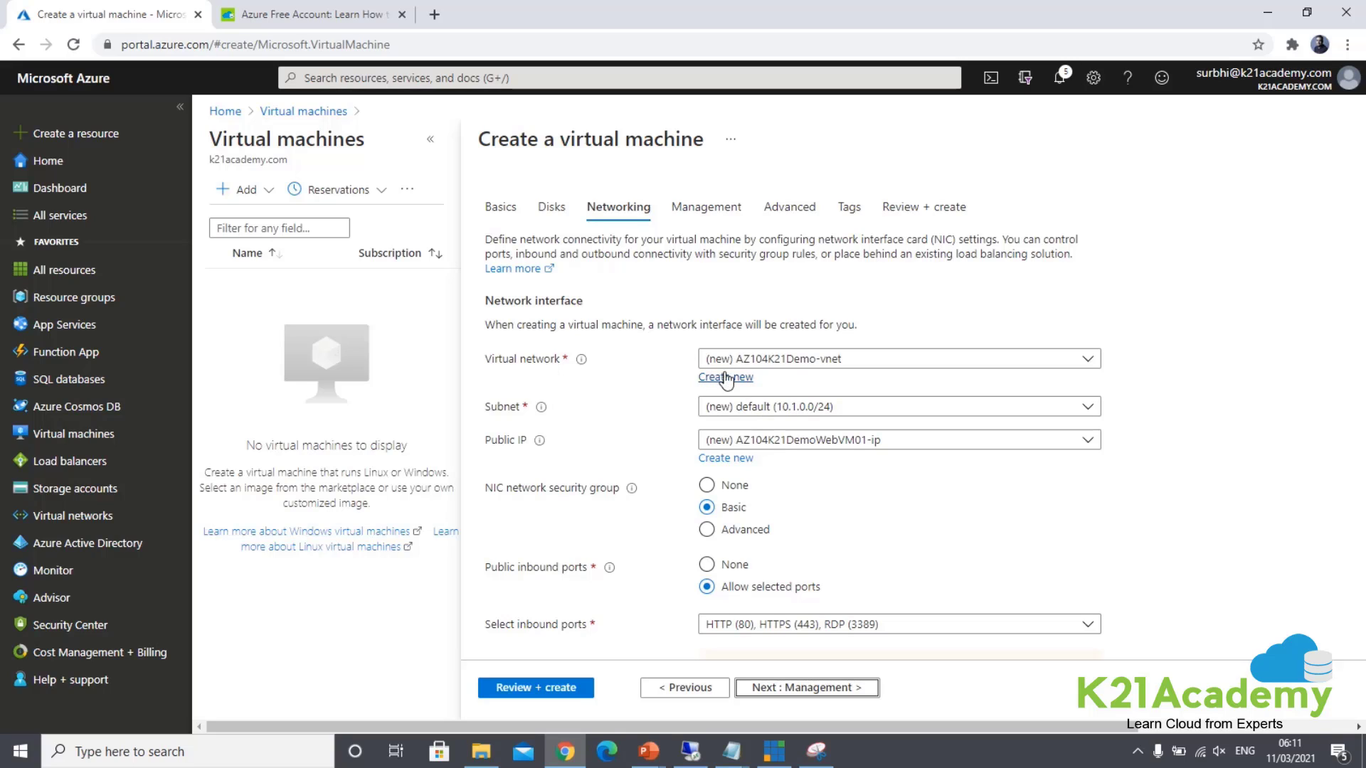
{"action": "left_click", "coordinate": [1142, 396]}
{"action": "scroll", "coordinate": [680, 437], "scroll_direction": "down", "scroll_amount": 1}
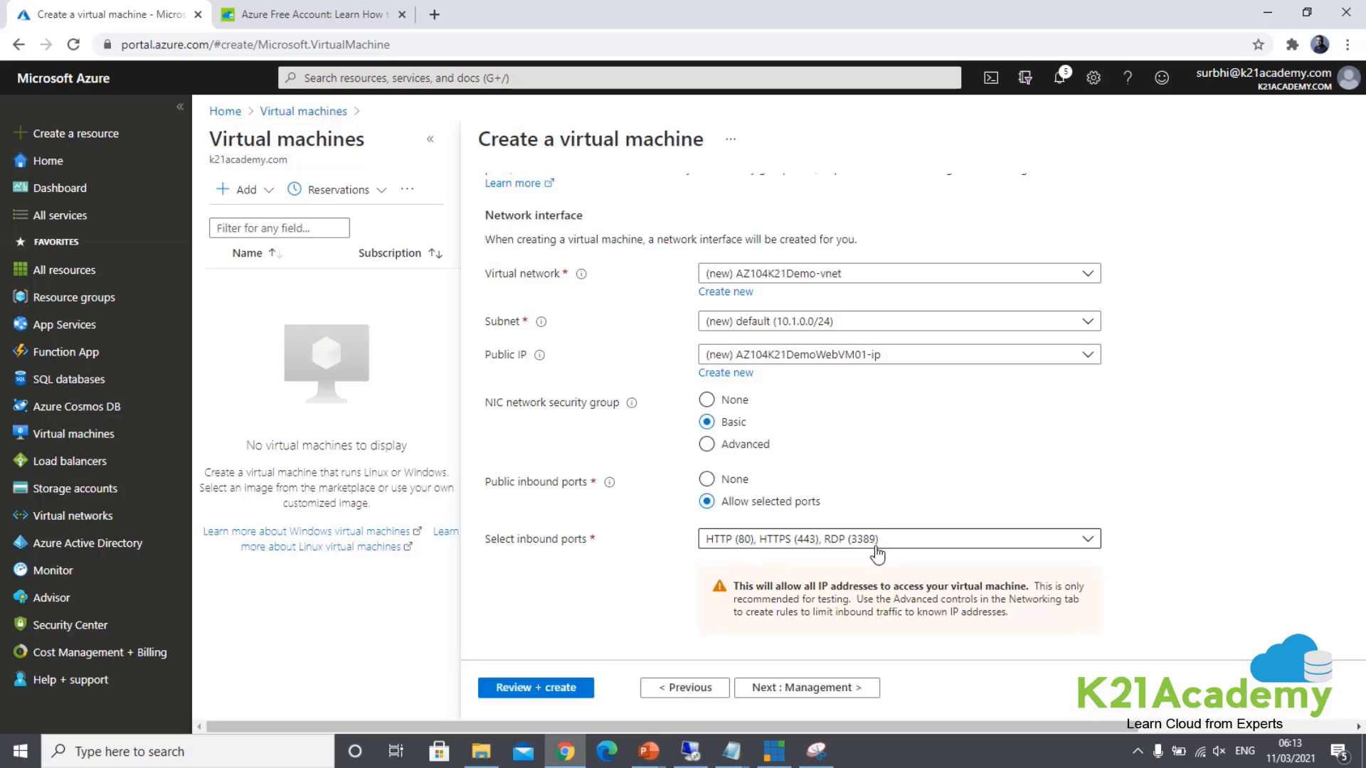
{"action": "scroll", "coordinate": [907, 565], "scroll_direction": "down", "scroll_amount": 3}
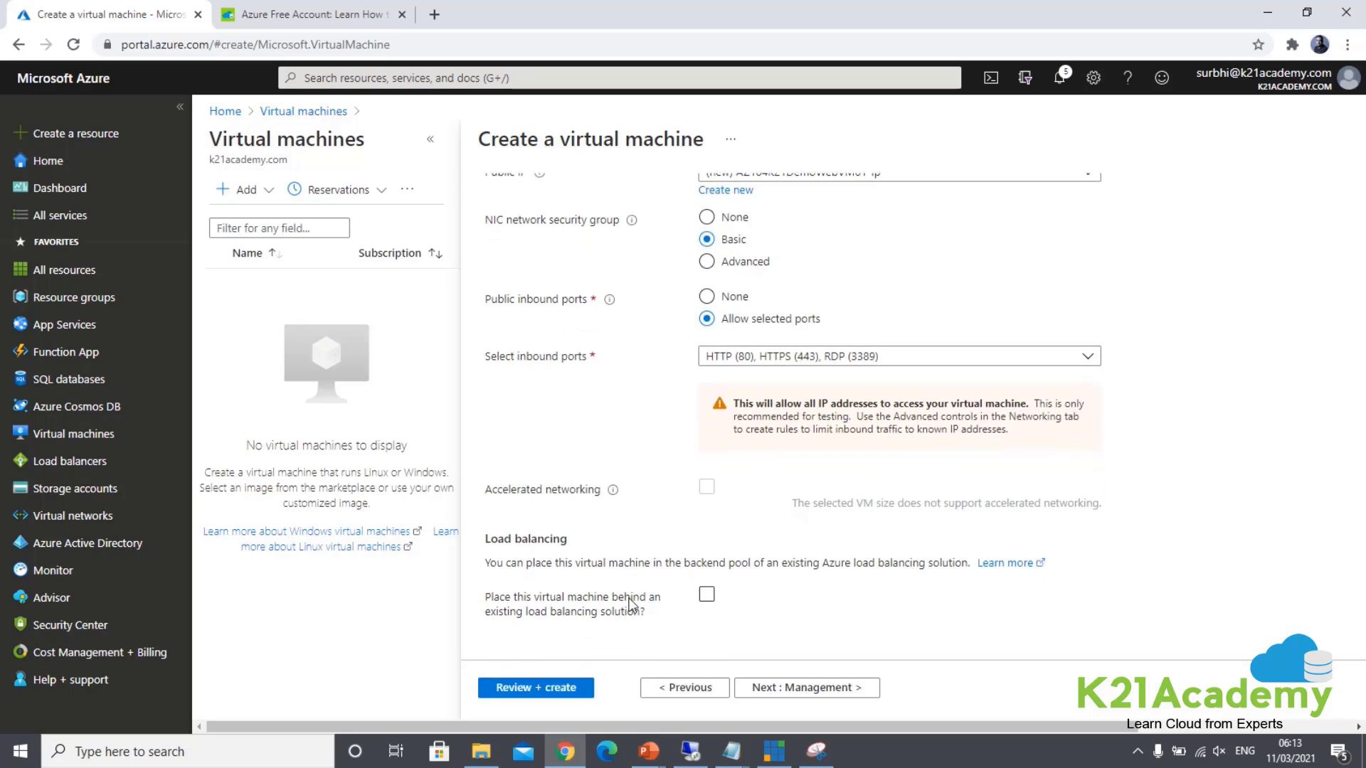
{"action": "scroll", "coordinate": [645, 629], "scroll_direction": "up", "scroll_amount": 4}
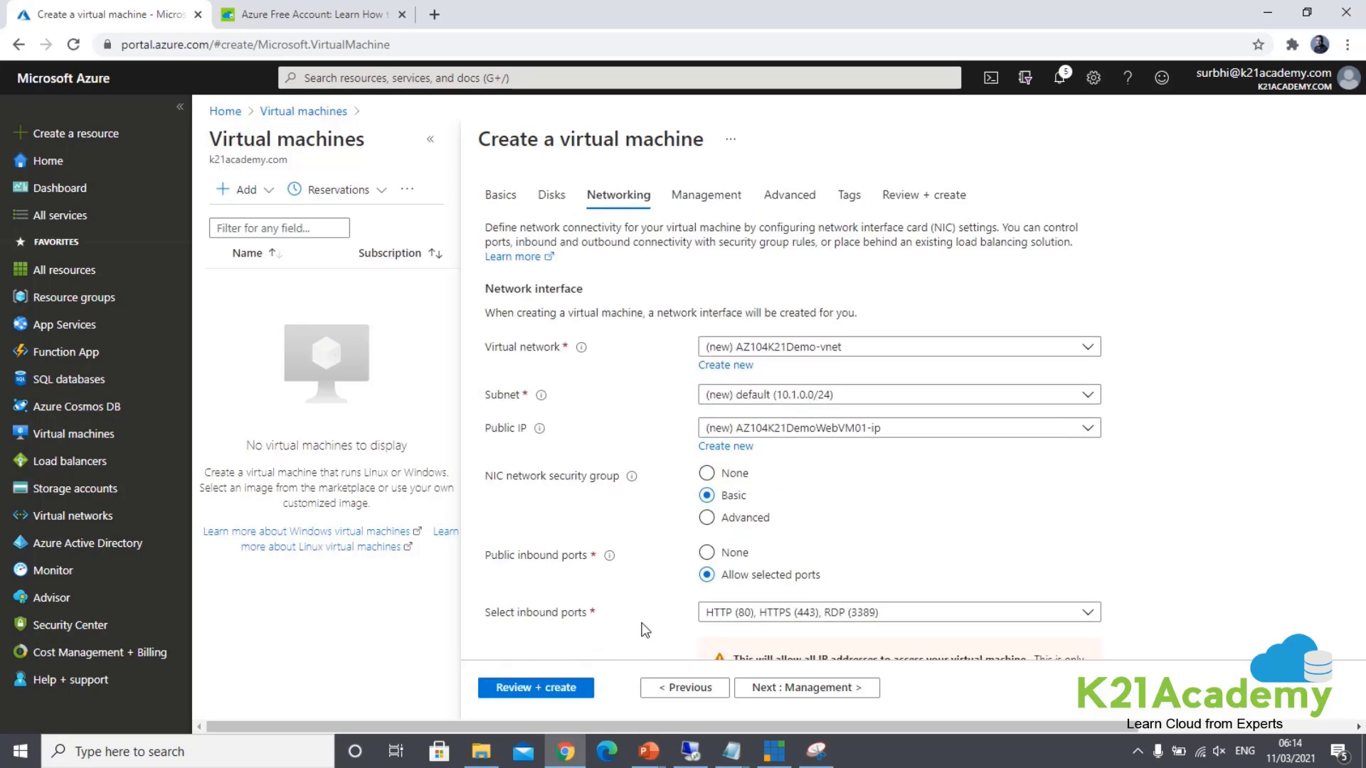
- Continue to the management settings and review the monitoring, identity, auto-shutdown, backup and guest OS update options, keeping the defaults
{"action": "left_click", "coordinate": [818, 690]}
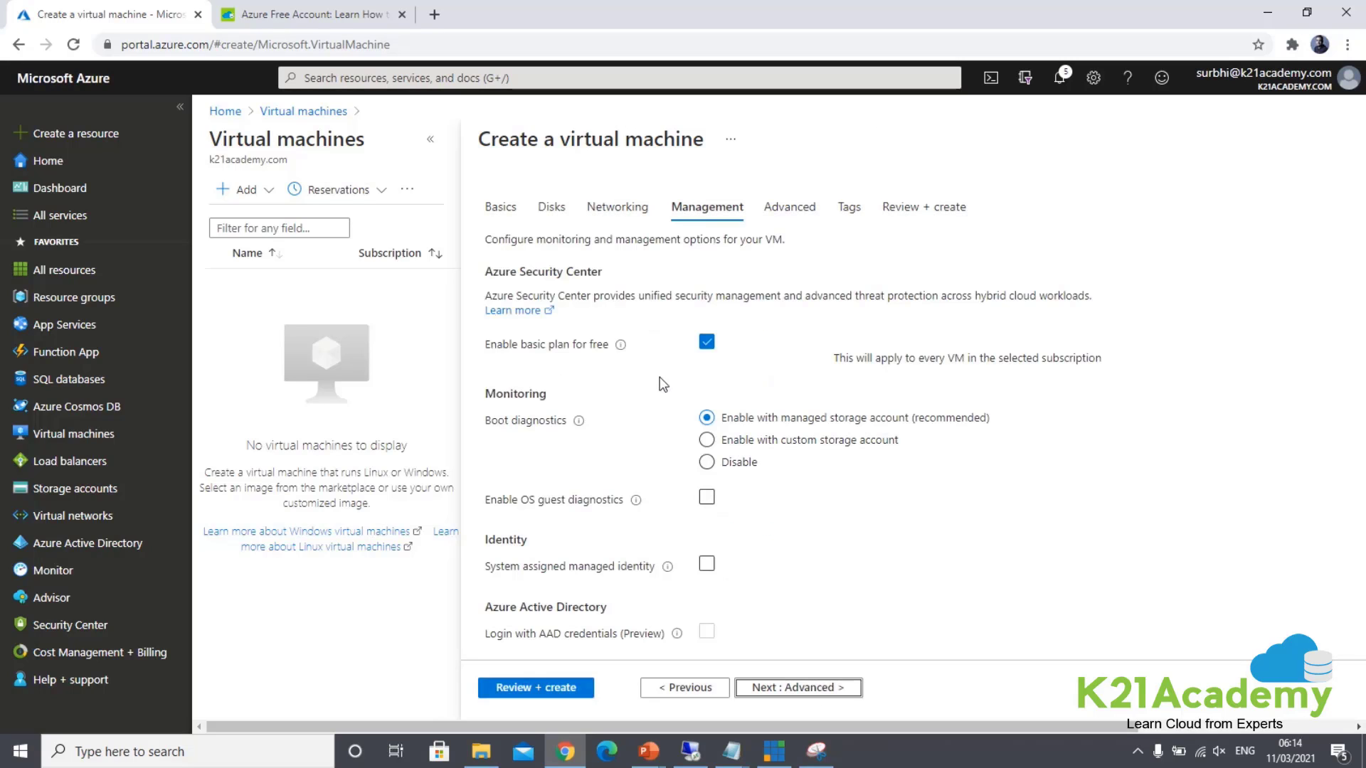
{"action": "scroll", "coordinate": [642, 368], "scroll_direction": "down", "scroll_amount": 3}
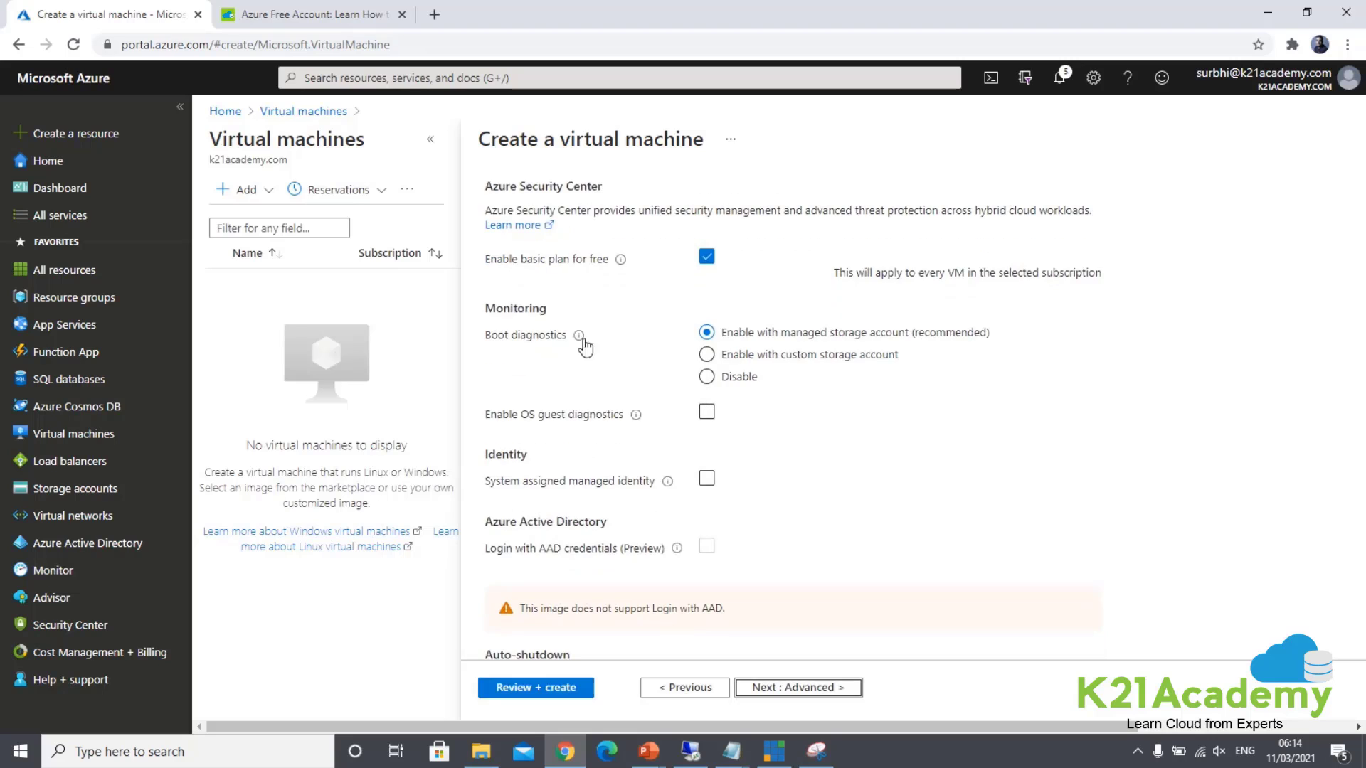
{"action": "scroll", "coordinate": [652, 388], "scroll_direction": "up", "scroll_amount": 3}
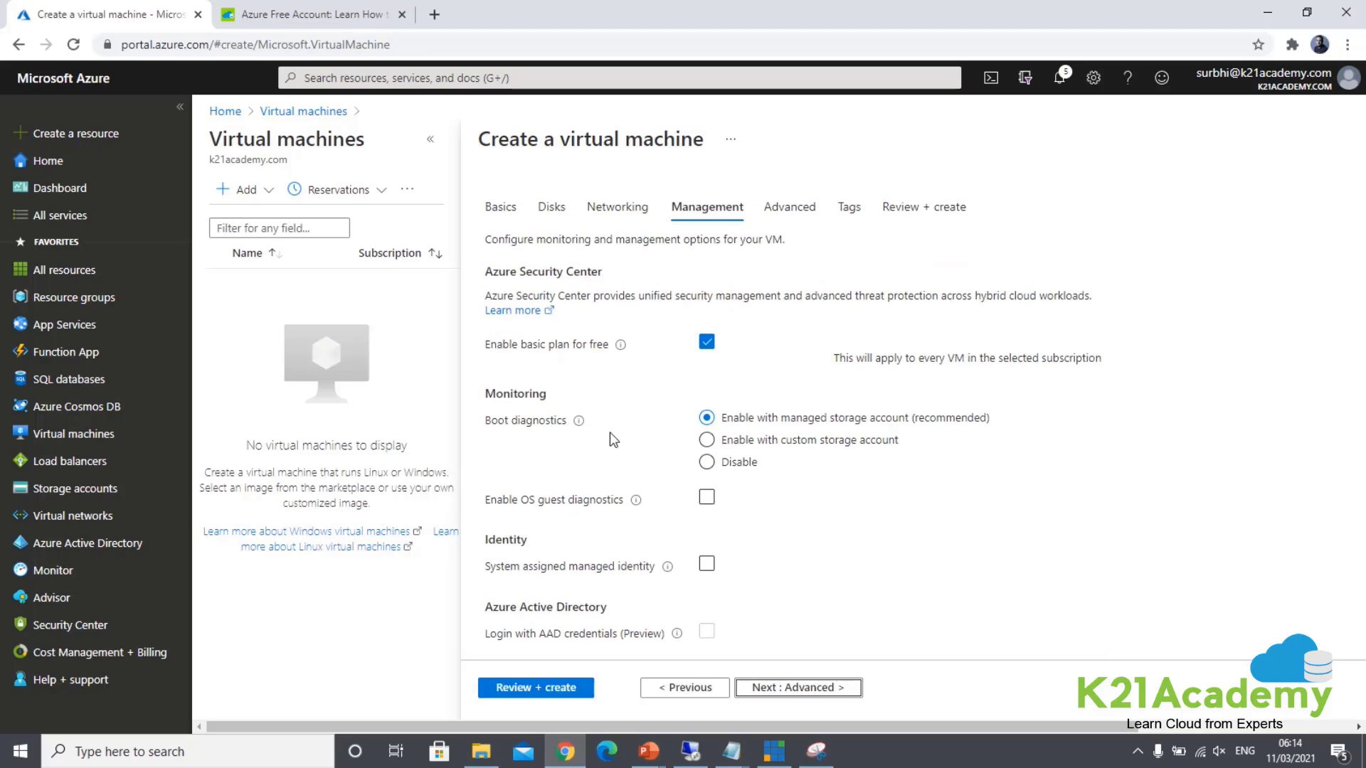
{"action": "scroll", "coordinate": [609, 432], "scroll_direction": "down", "scroll_amount": 2}
{"action": "scroll", "coordinate": [622, 431], "scroll_direction": "down", "scroll_amount": 2}
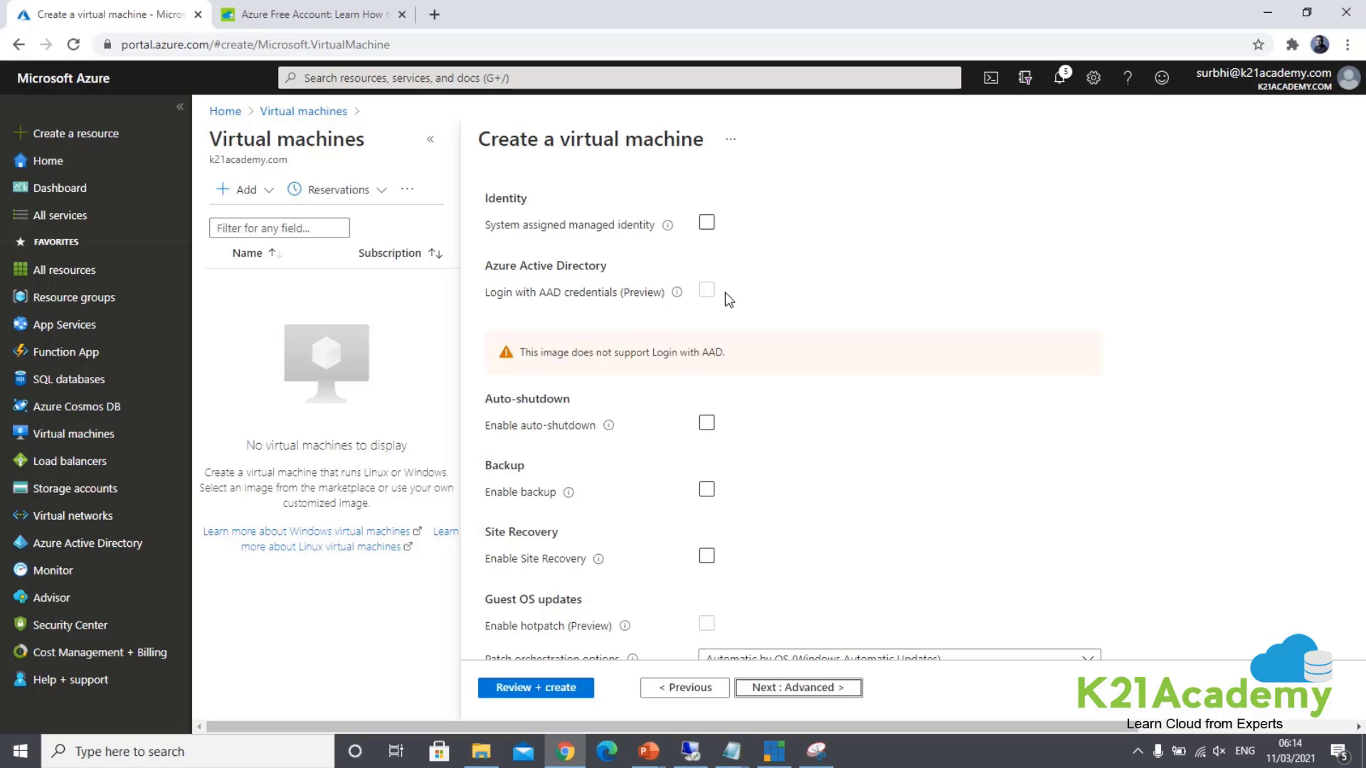
{"action": "scroll", "coordinate": [640, 517], "scroll_direction": "down", "scroll_amount": 2}
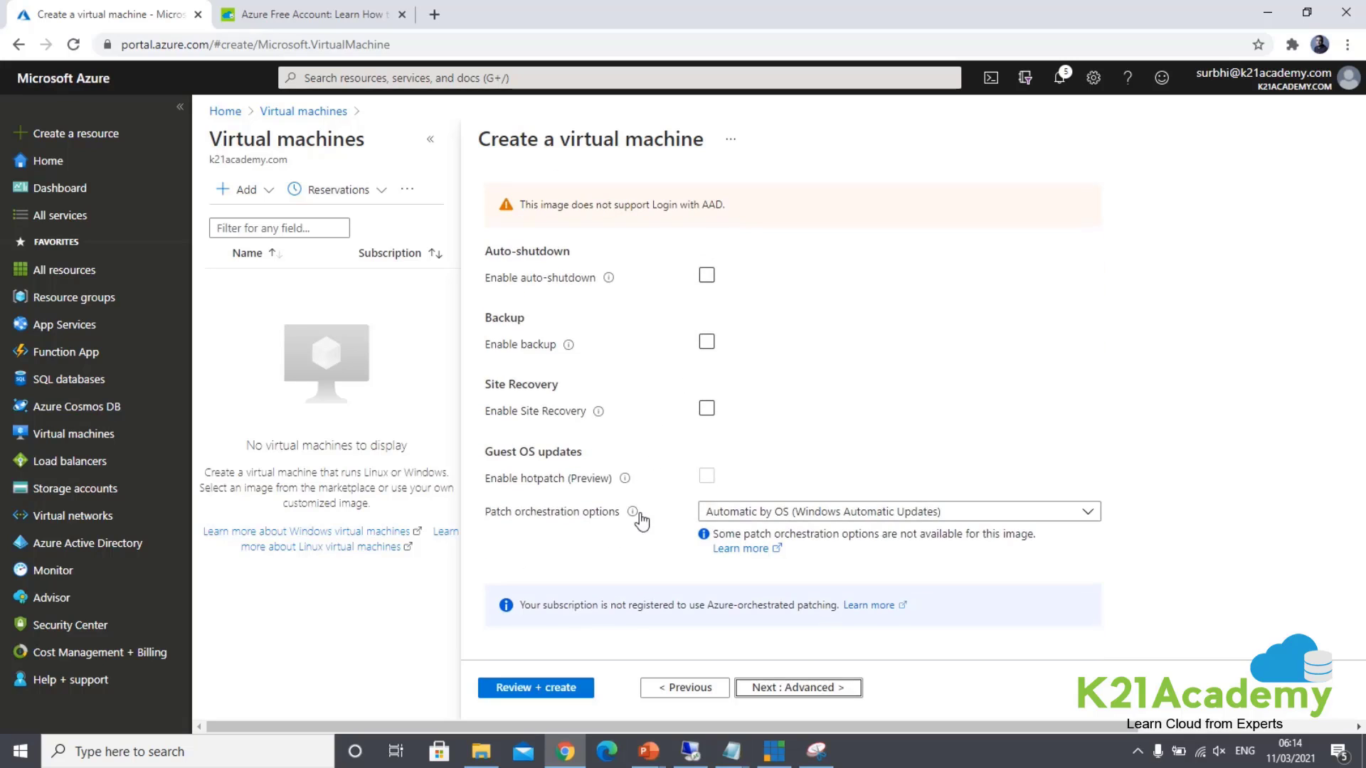
{"action": "scroll", "coordinate": [638, 519], "scroll_direction": "up", "scroll_amount": 6}
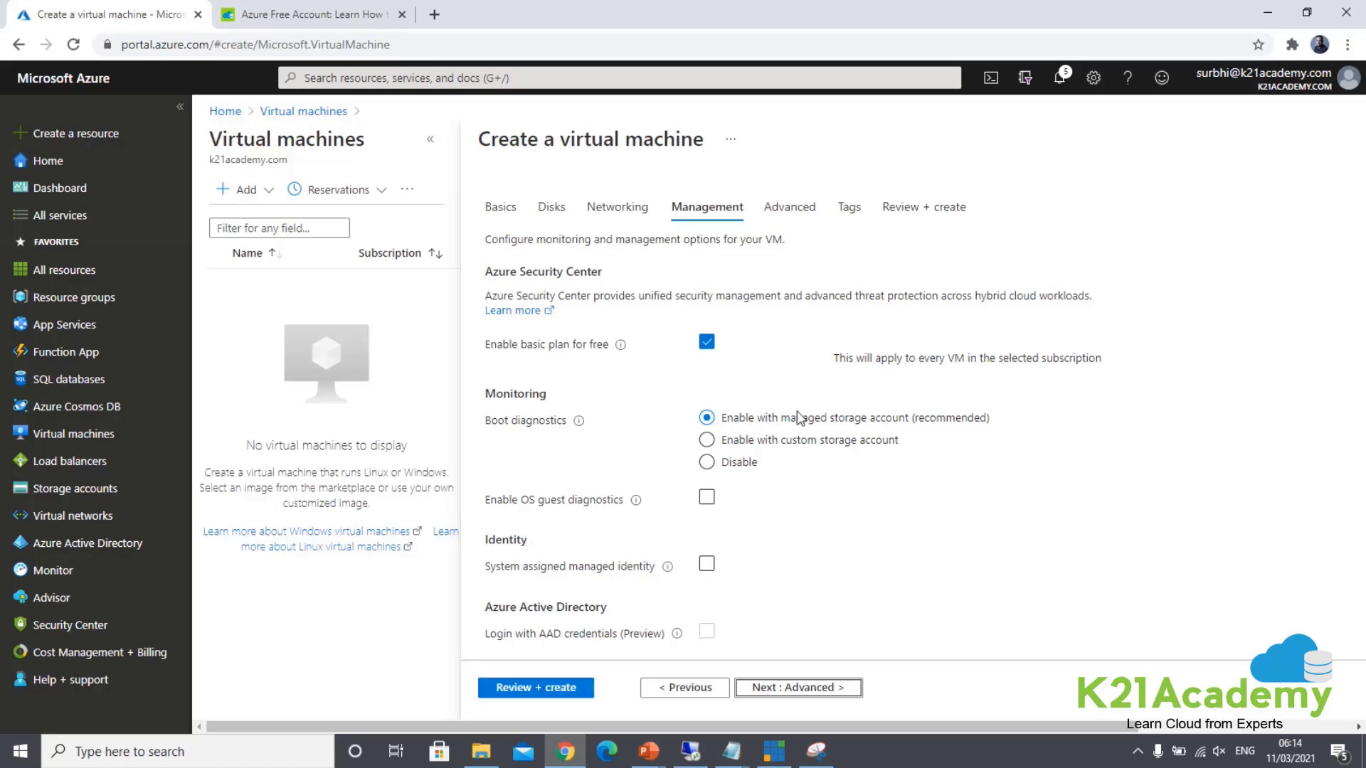
- Continue to the advanced settings and review the extensions, custom data, host and VM generation options, keeping the defaults
{"action": "left_click", "coordinate": [818, 698]}
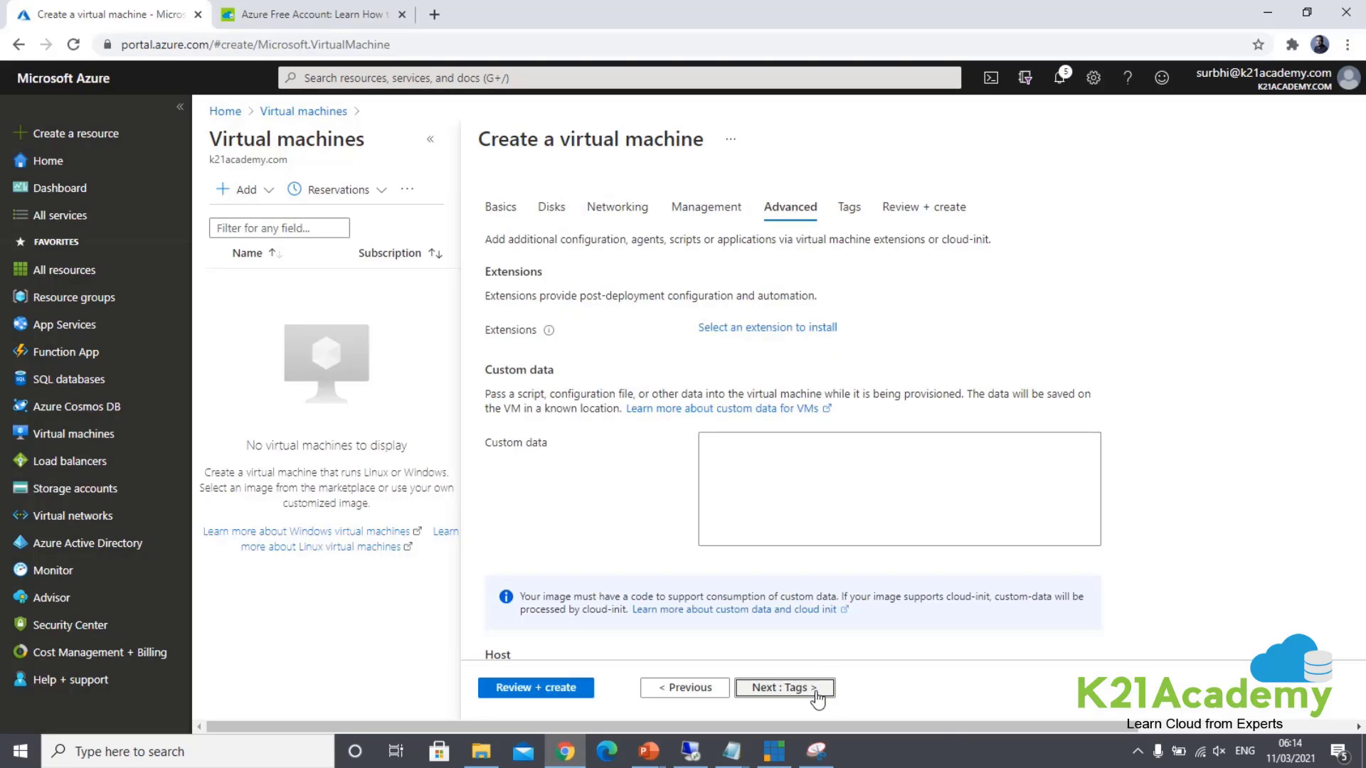
{"action": "scroll", "coordinate": [618, 491], "scroll_direction": "down", "scroll_amount": 1}
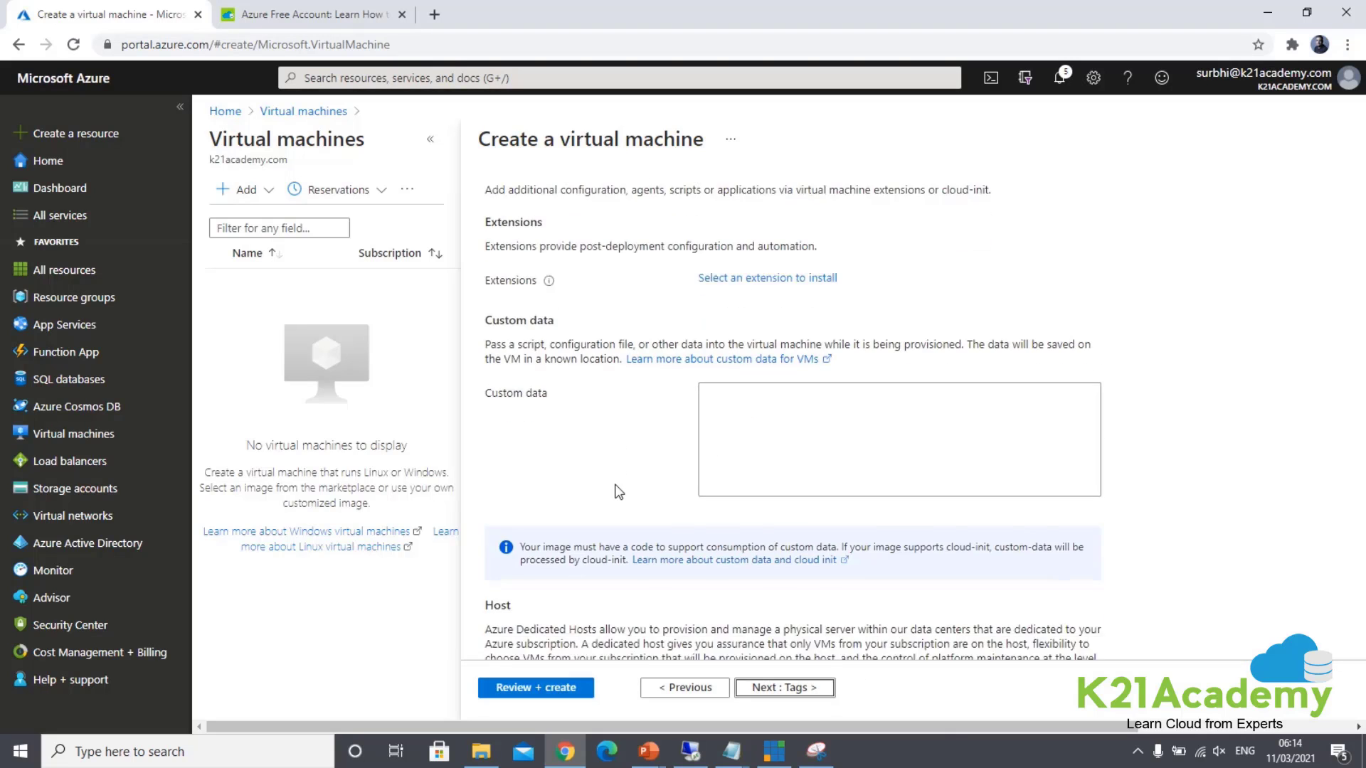
{"action": "scroll", "coordinate": [618, 490], "scroll_direction": "down", "scroll_amount": 1}
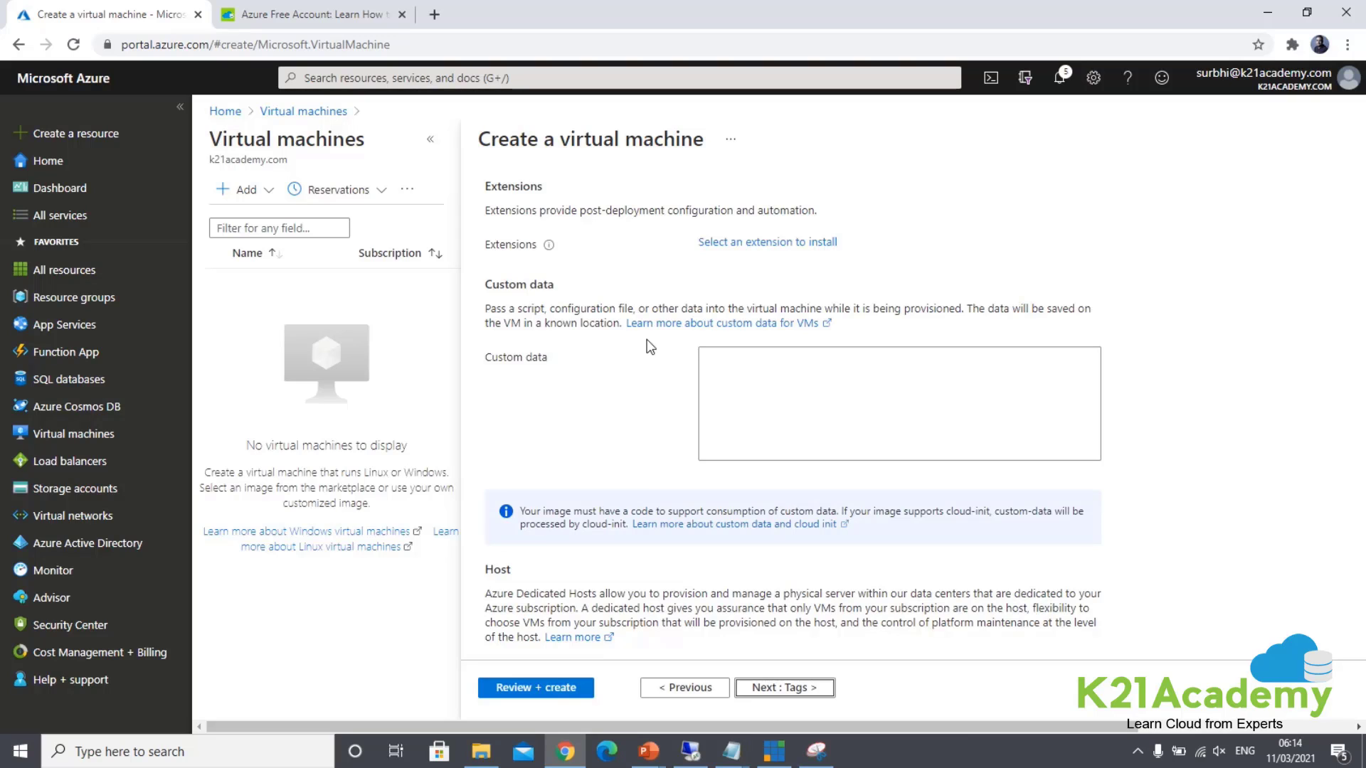
{"action": "scroll", "coordinate": [650, 346], "scroll_direction": "down", "scroll_amount": 5}
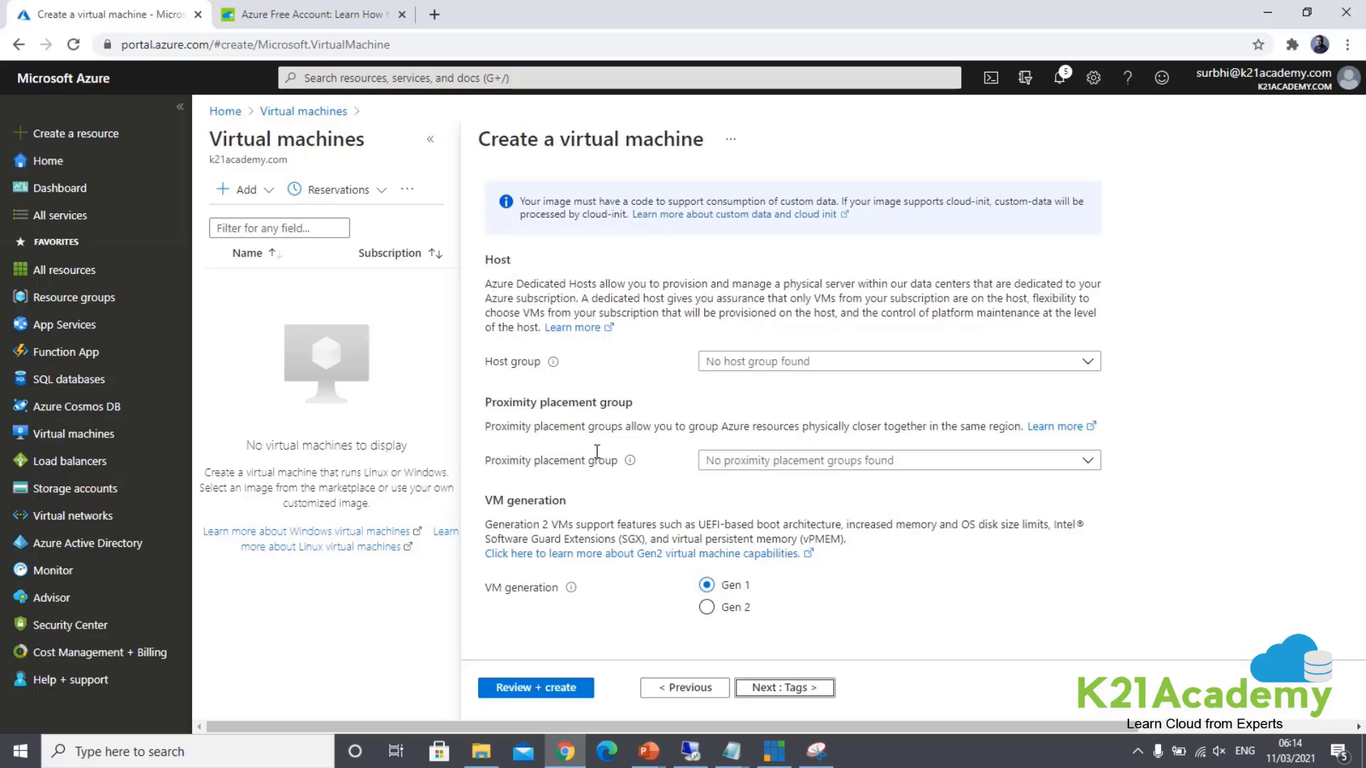
{"action": "scroll", "coordinate": [655, 437], "scroll_direction": "up", "scroll_amount": 6}
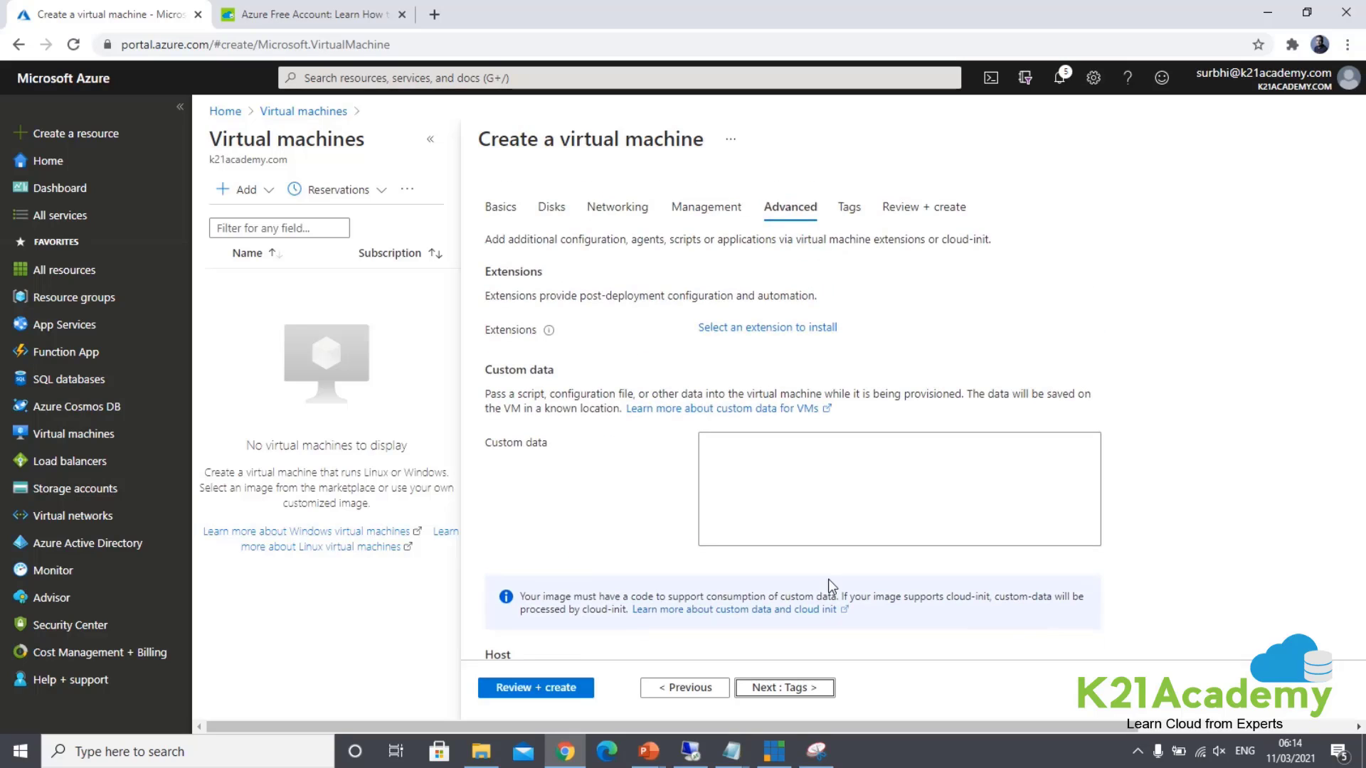
- Leave the tags empty, validate the configuration and create the virtual machine AZ104K21DemoWebVM01
{"action": "left_click", "coordinate": [777, 684]}
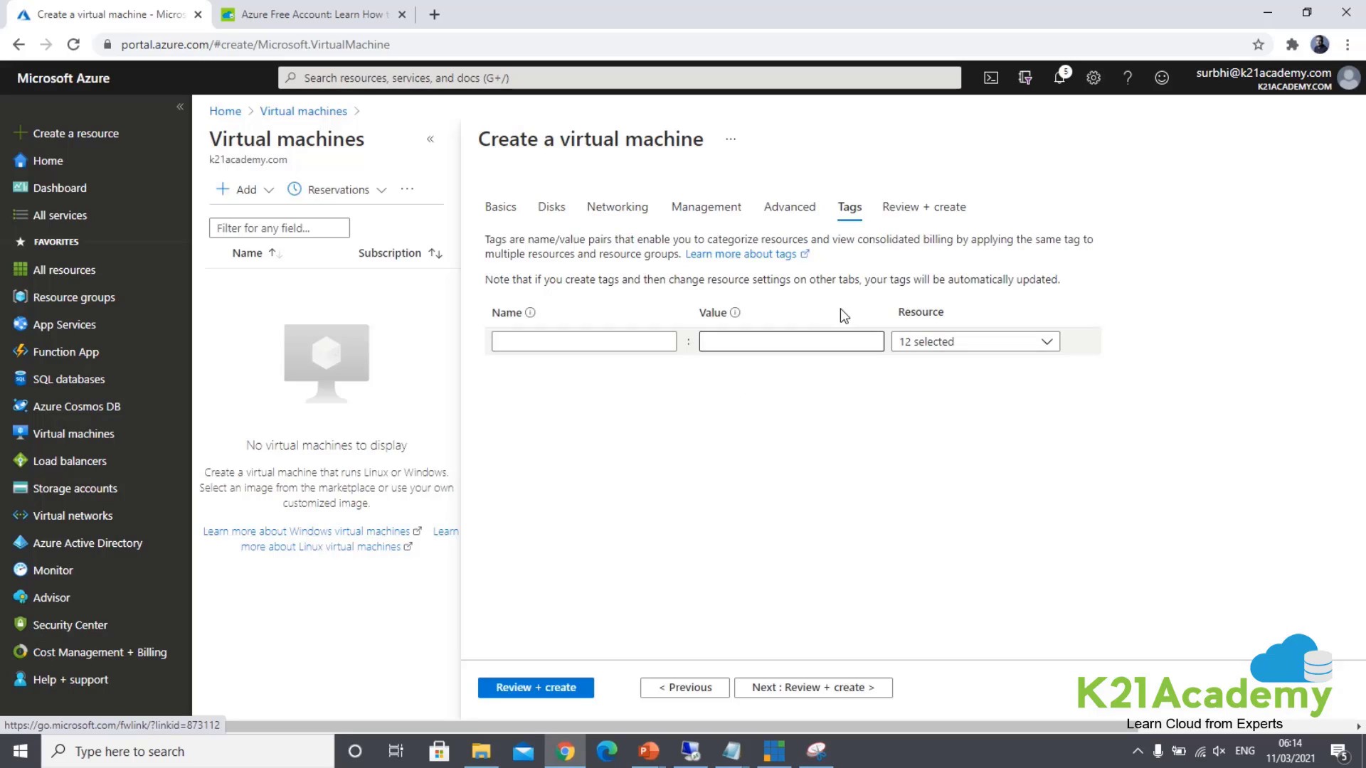
{"action": "left_click", "coordinate": [827, 689]}
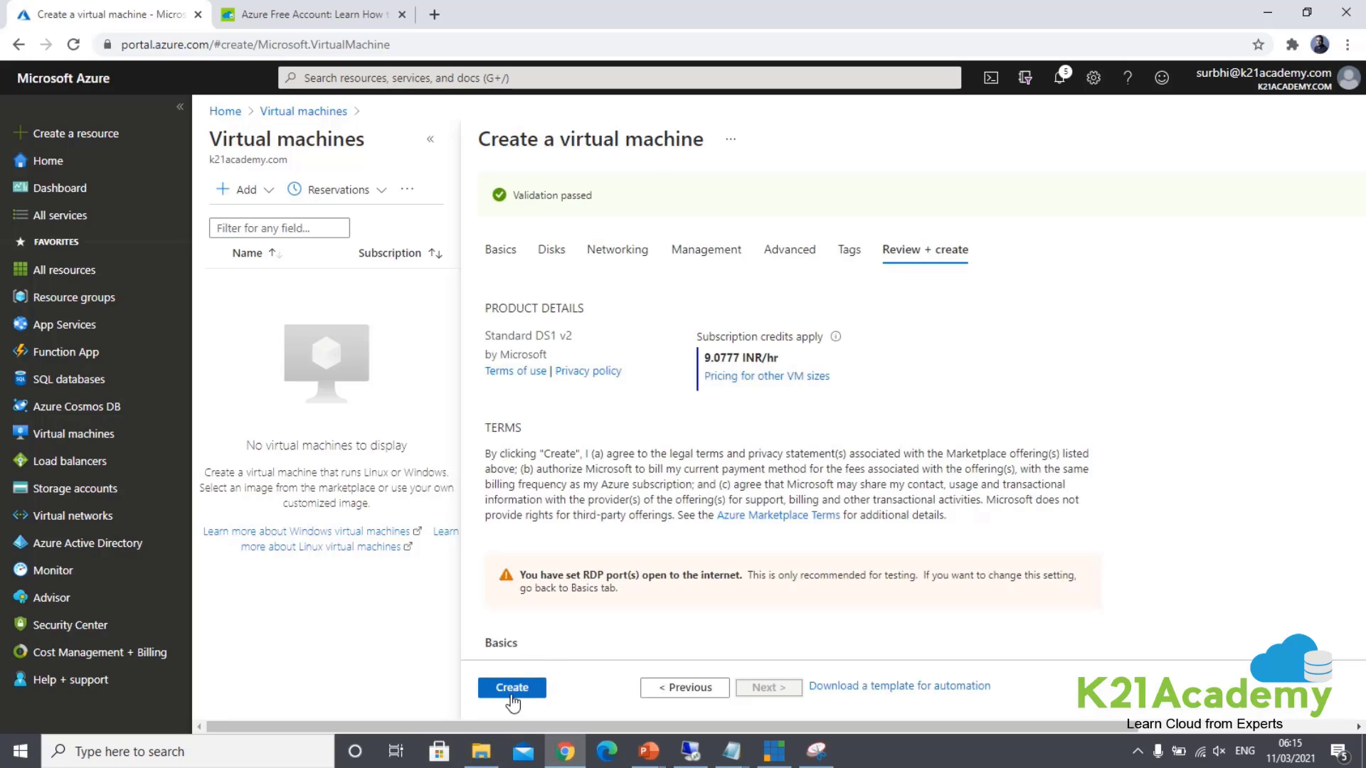
{"action": "left_click", "coordinate": [511, 690]}
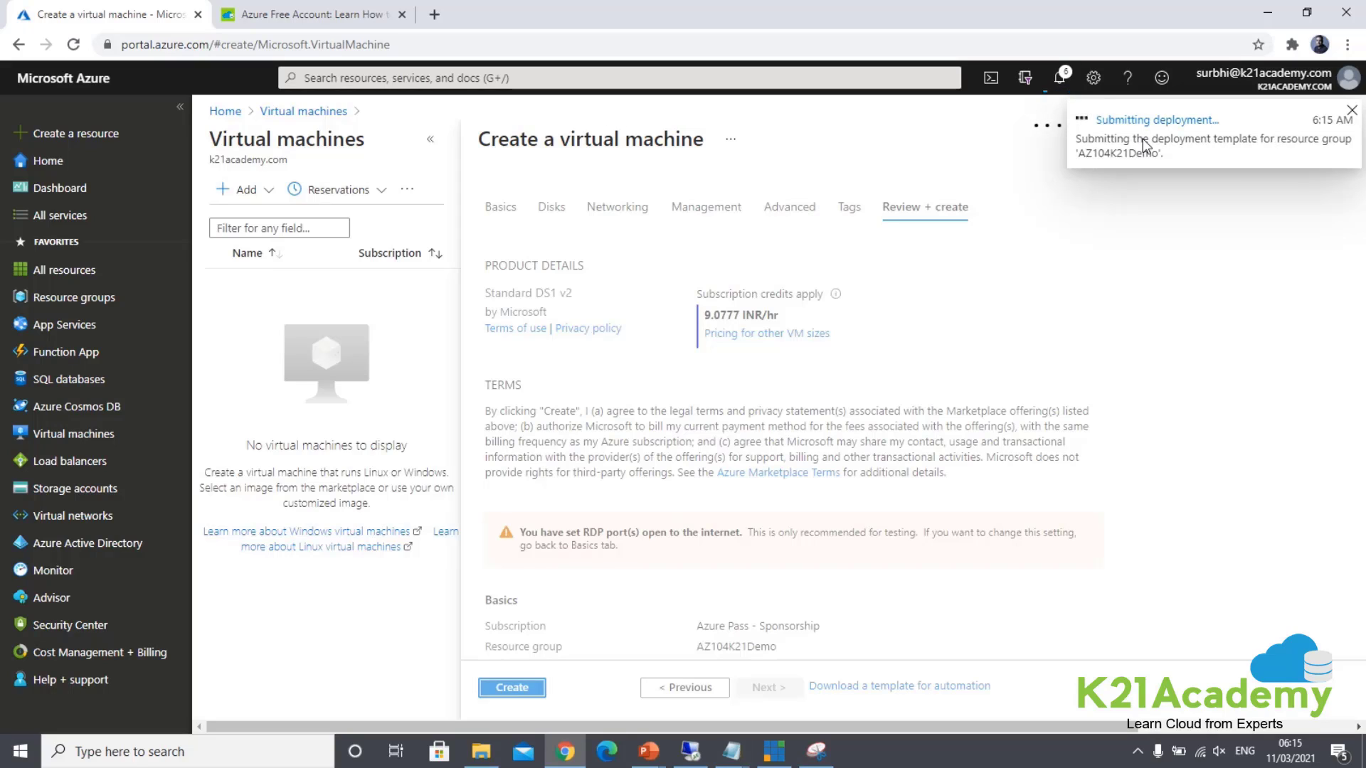
{"action": "left_click", "coordinate": [272, 19]}
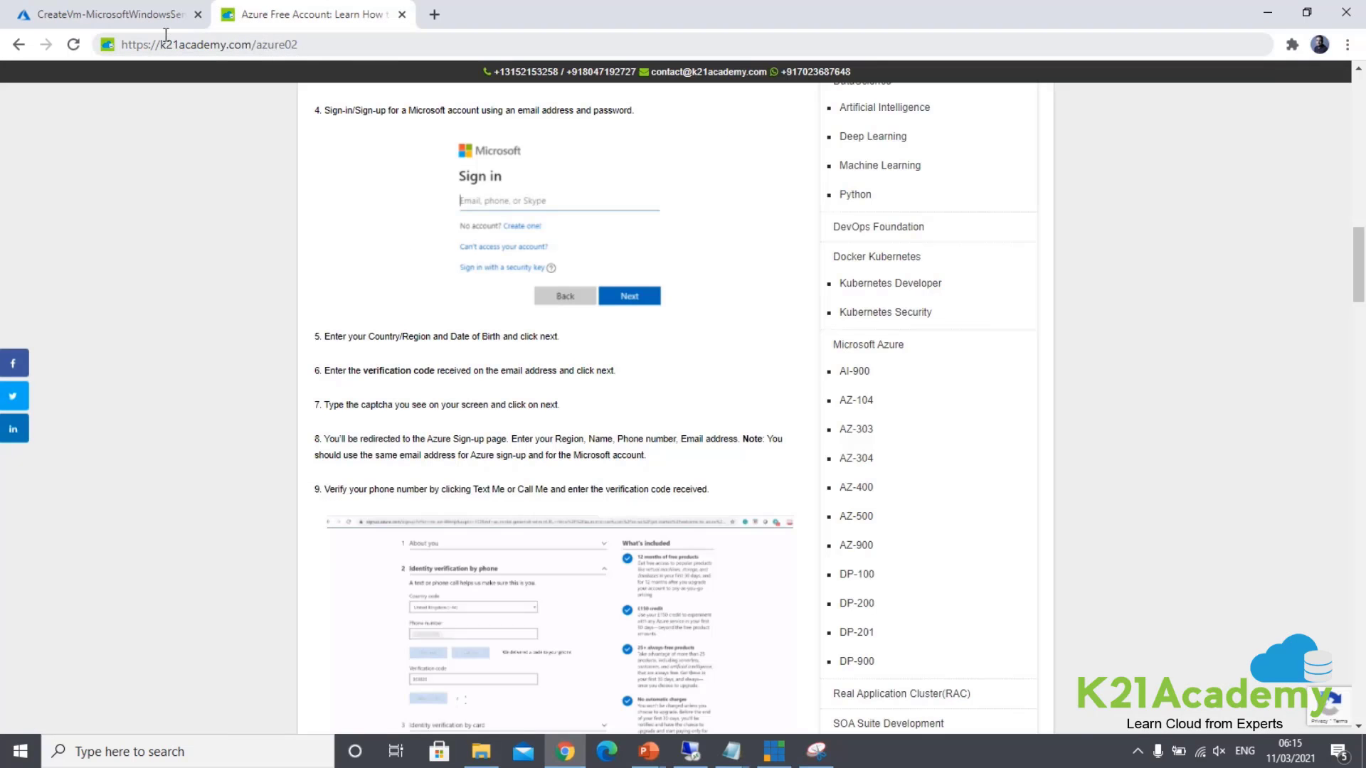
{"action": "scroll", "coordinate": [438, 263], "scroll_direction": "up", "scroll_amount": 15}
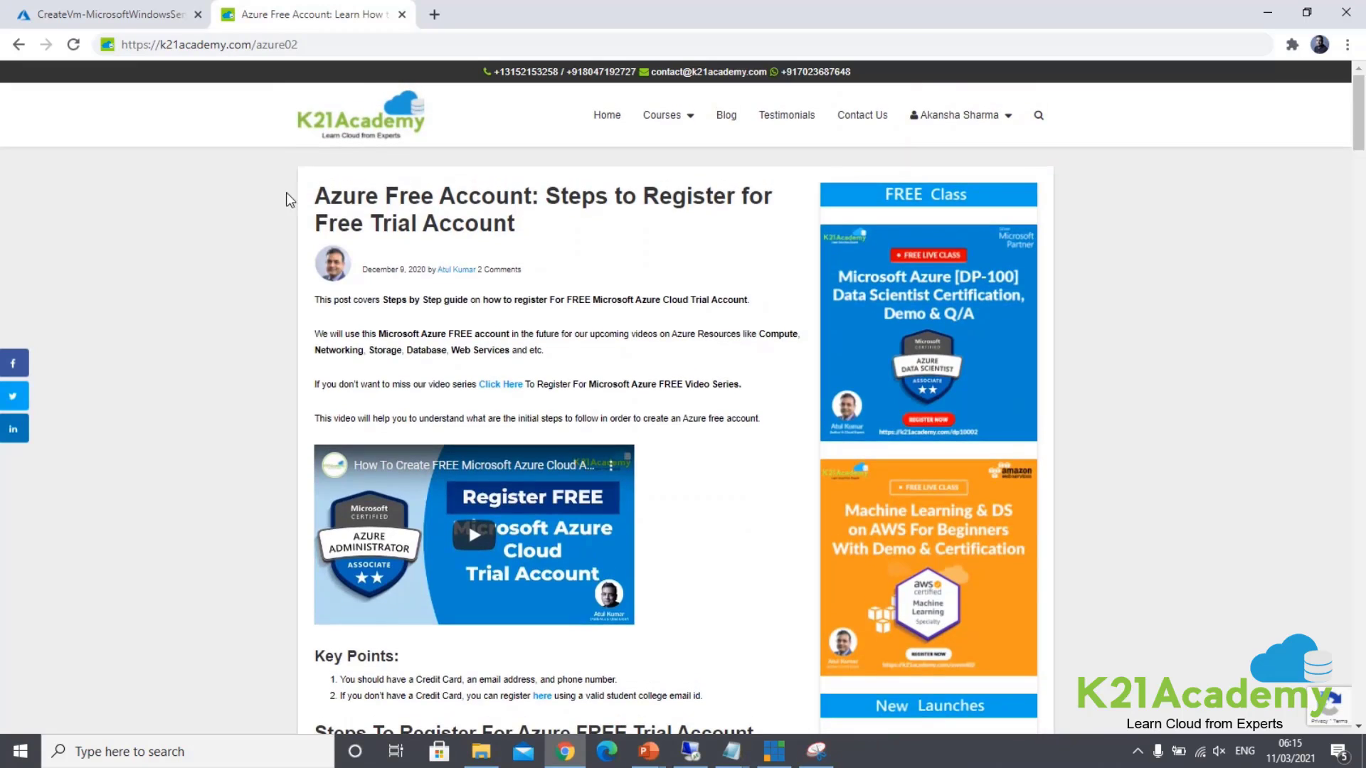
{"action": "left_click", "coordinate": [128, 17]}
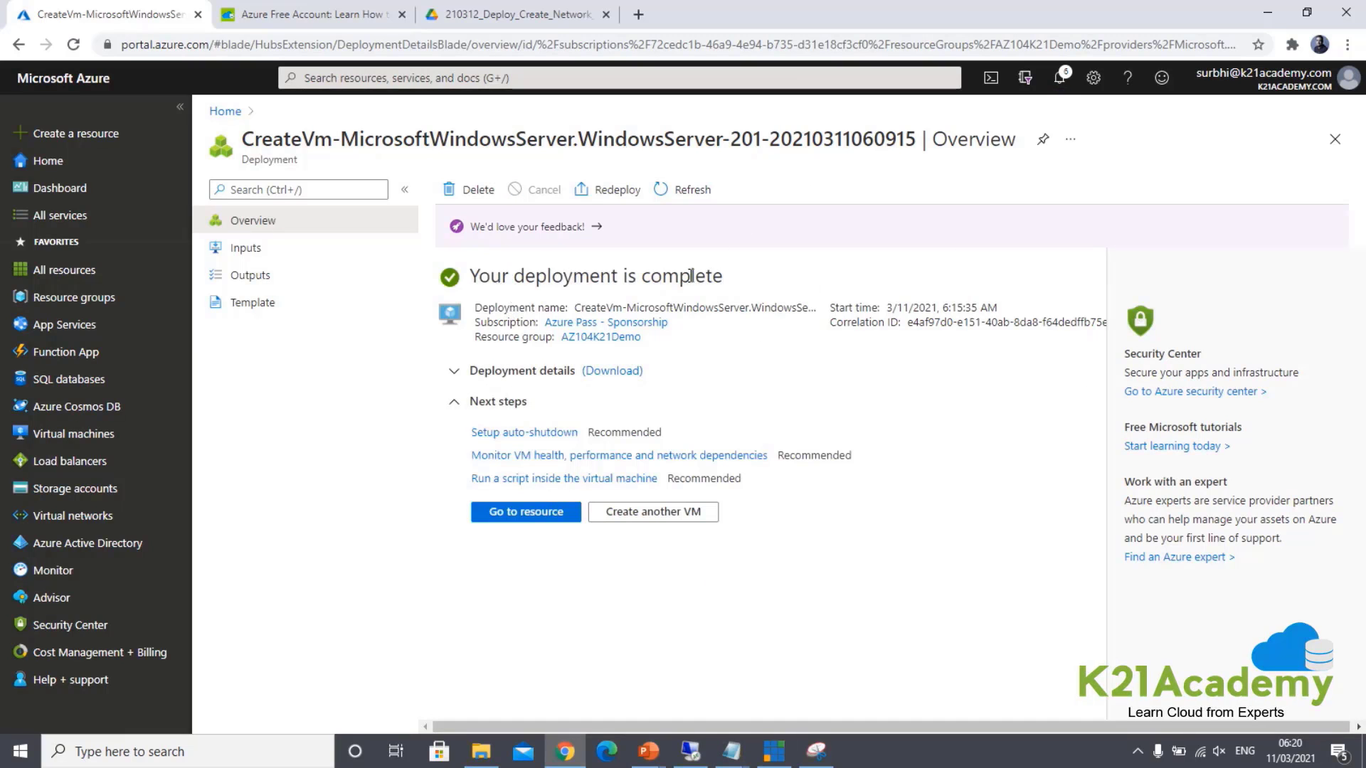
- Open the deployed virtual machine and inspect its public IP address and inbound port rules
{"action": "left_click", "coordinate": [549, 512]}
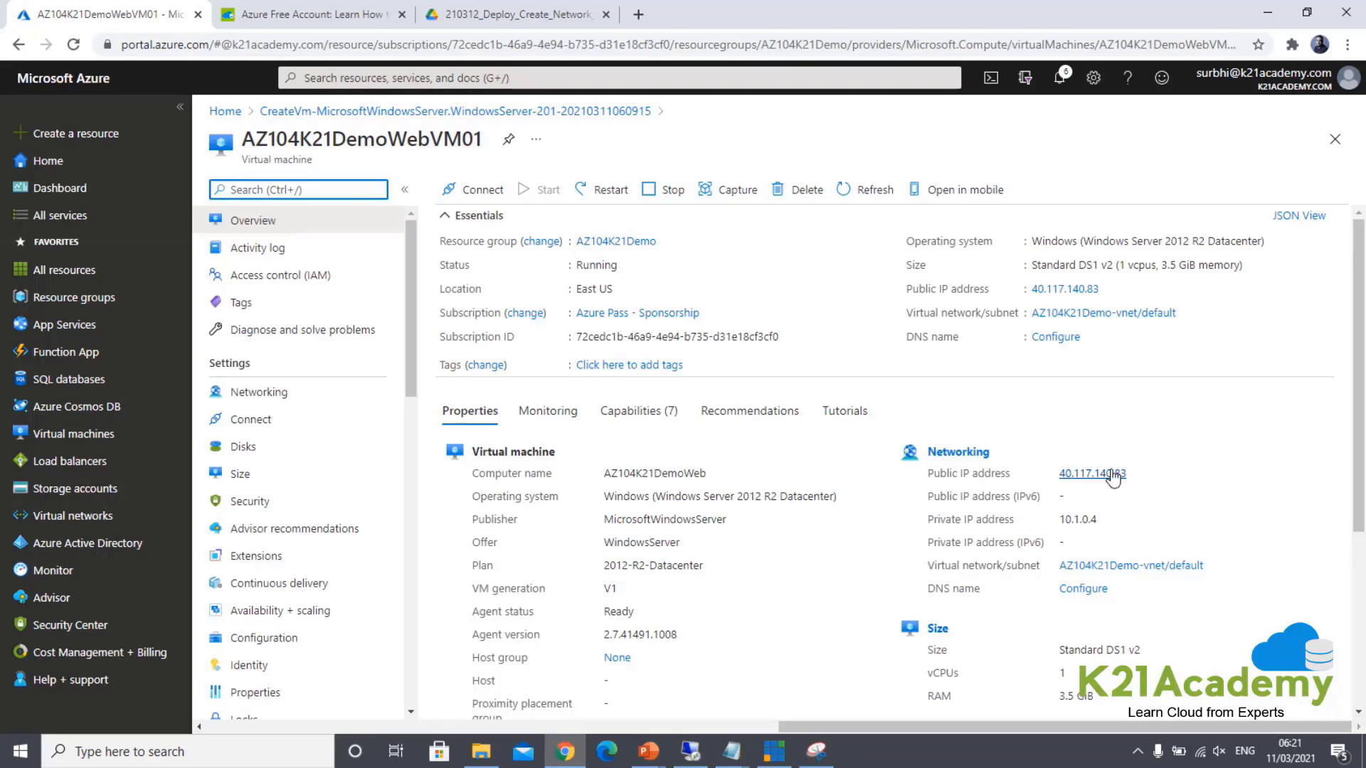
{"action": "left_click_drag", "start_coordinate": [1149, 477], "coordinate": [1051, 482]}
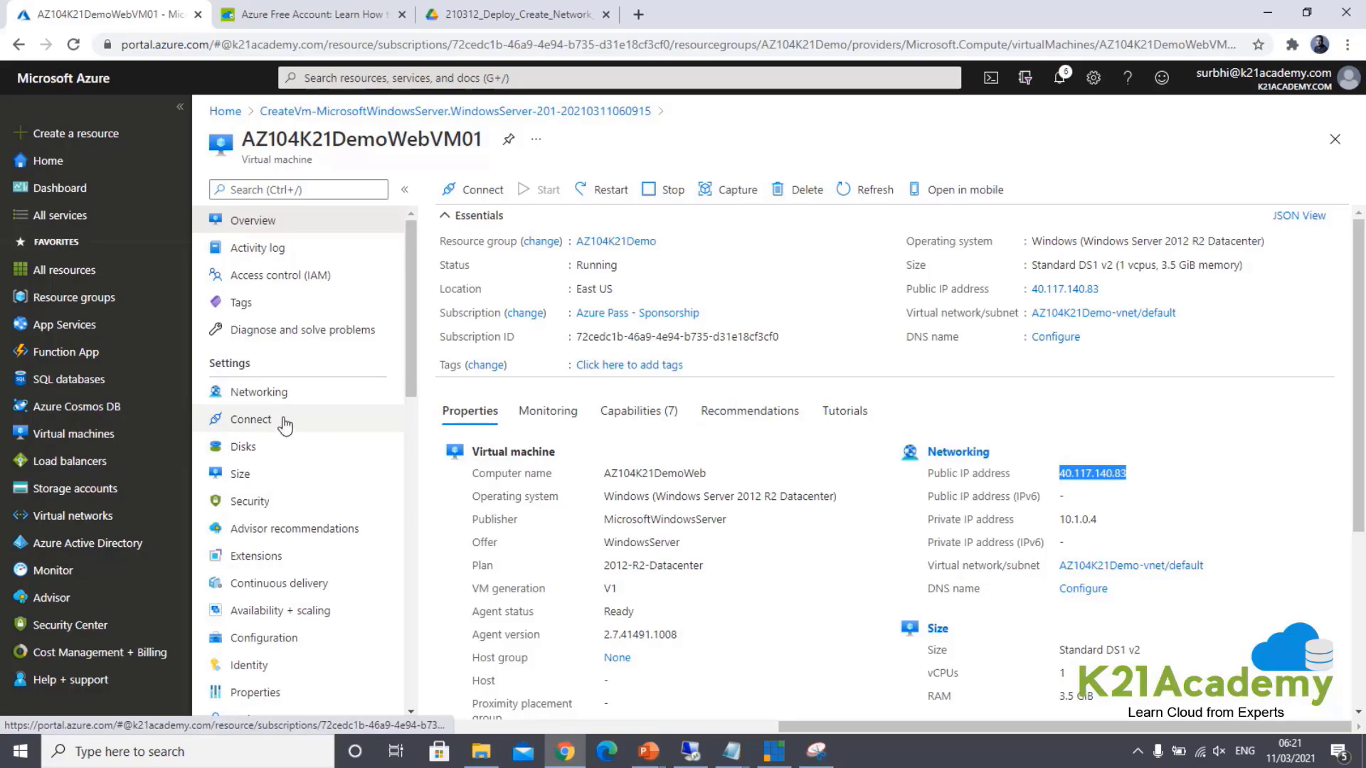
{"action": "left_click", "coordinate": [335, 394]}
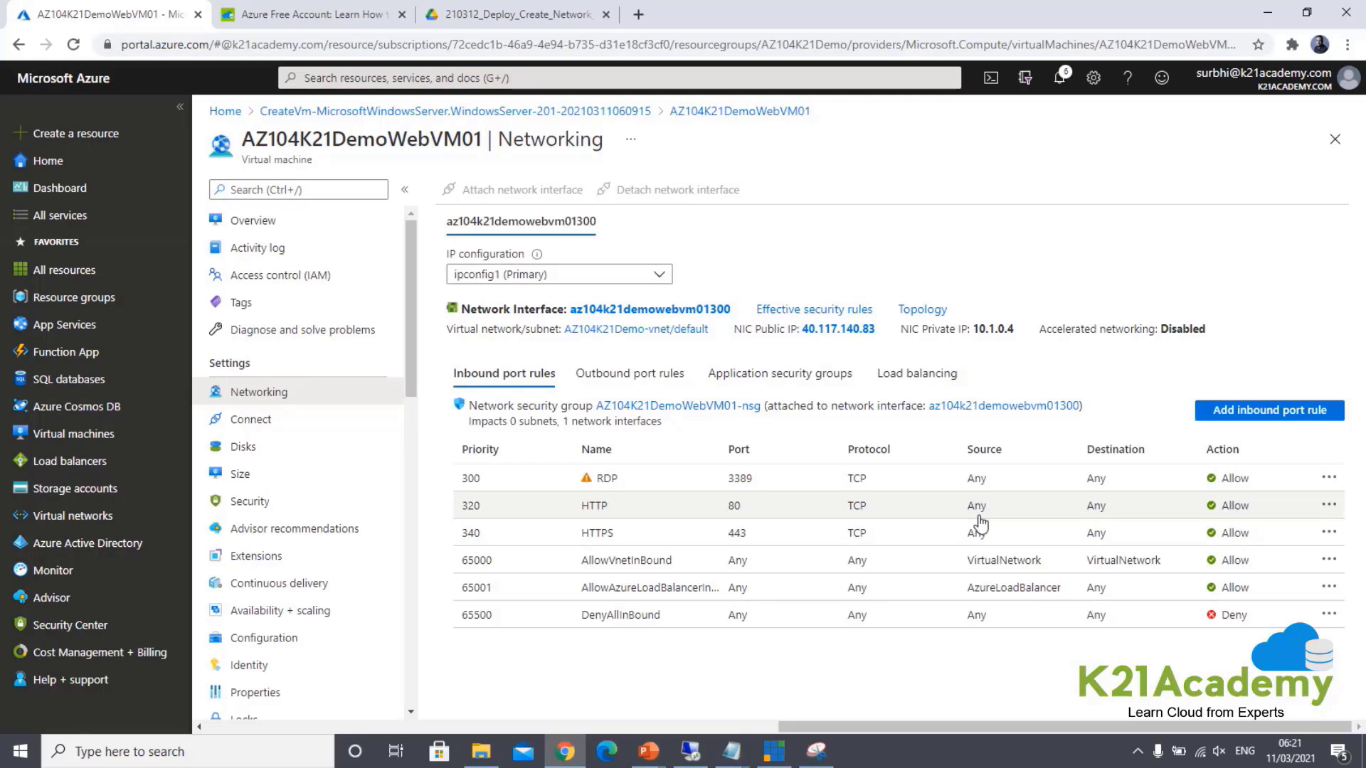
- Search Windows for "remote", open Remote Desktop Connection and move its window aside
{"action": "left_click", "coordinate": [222, 751]}
{"action": "type", "text": "remote"}
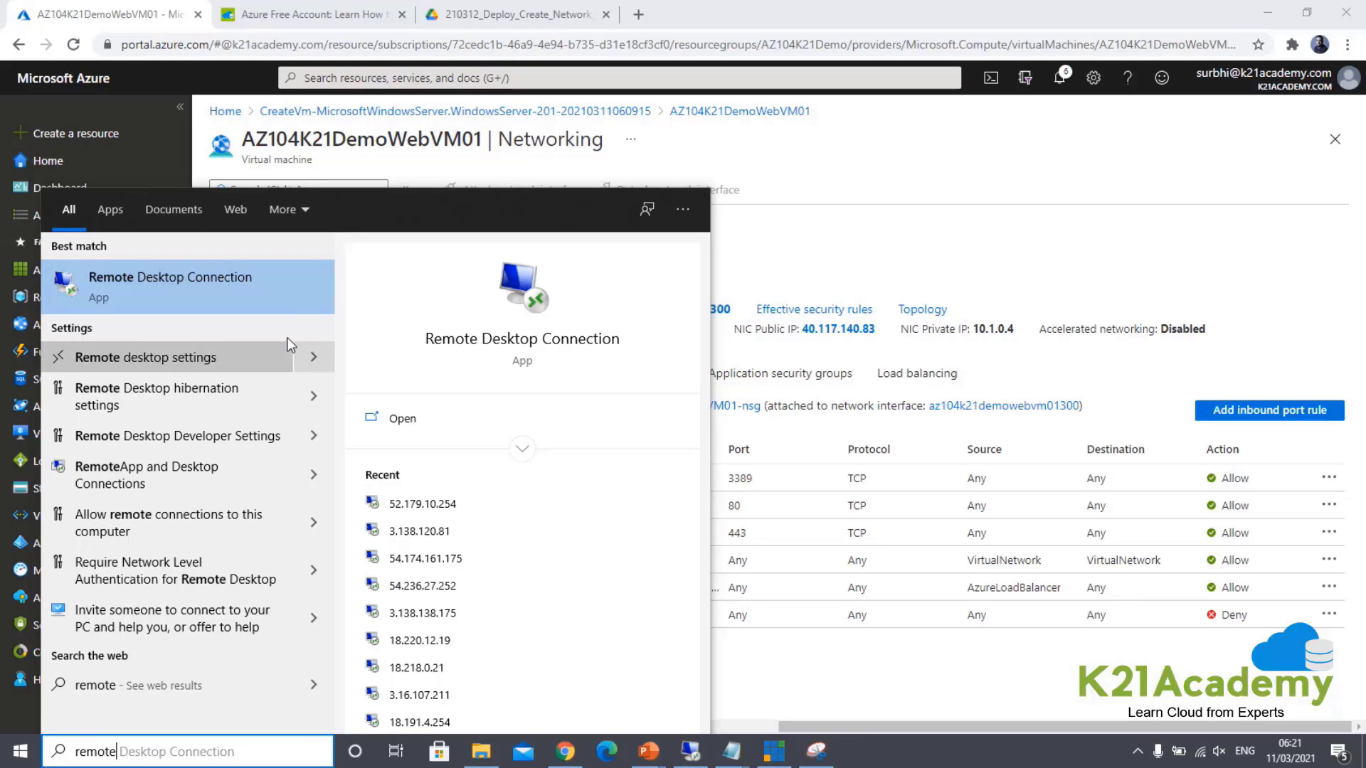
{"action": "left_click", "coordinate": [279, 284]}
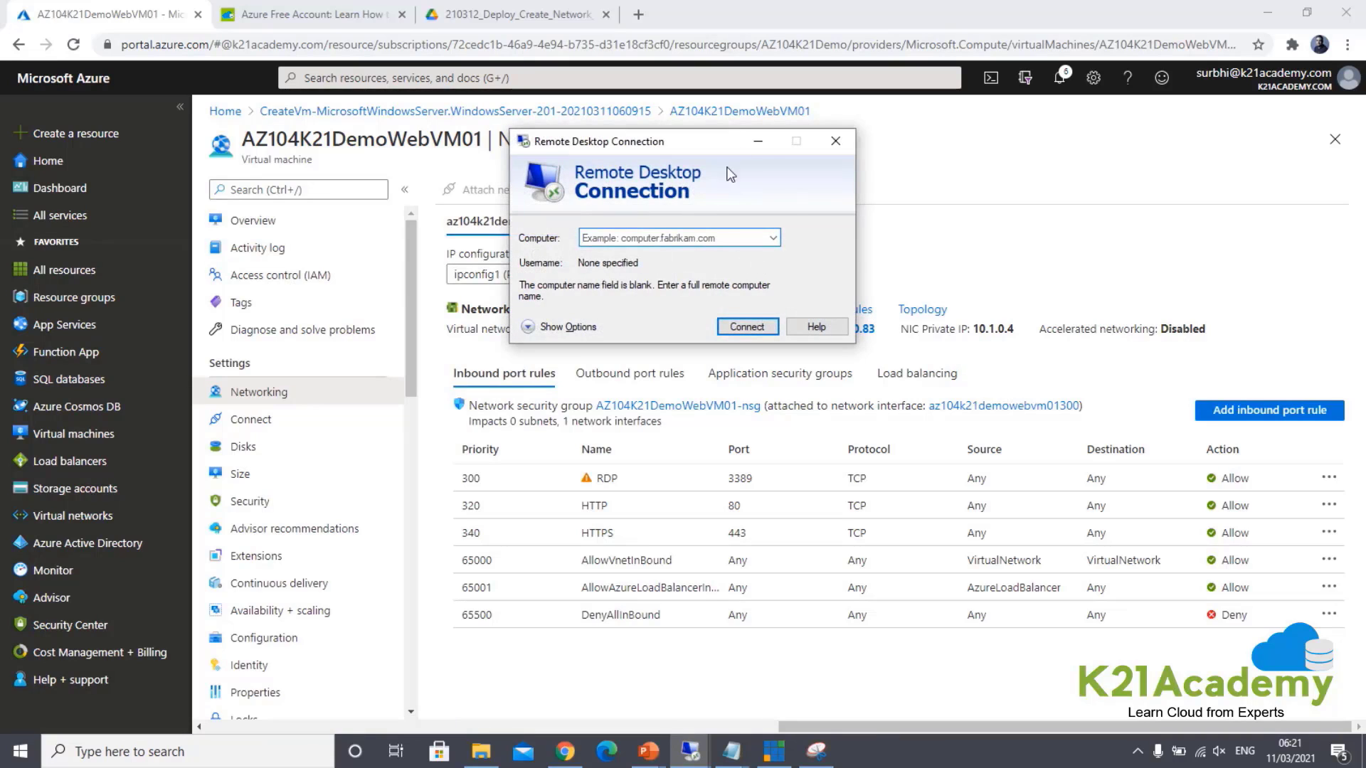
{"action": "left_click_drag", "start_coordinate": [707, 140], "coordinate": [894, 244]}
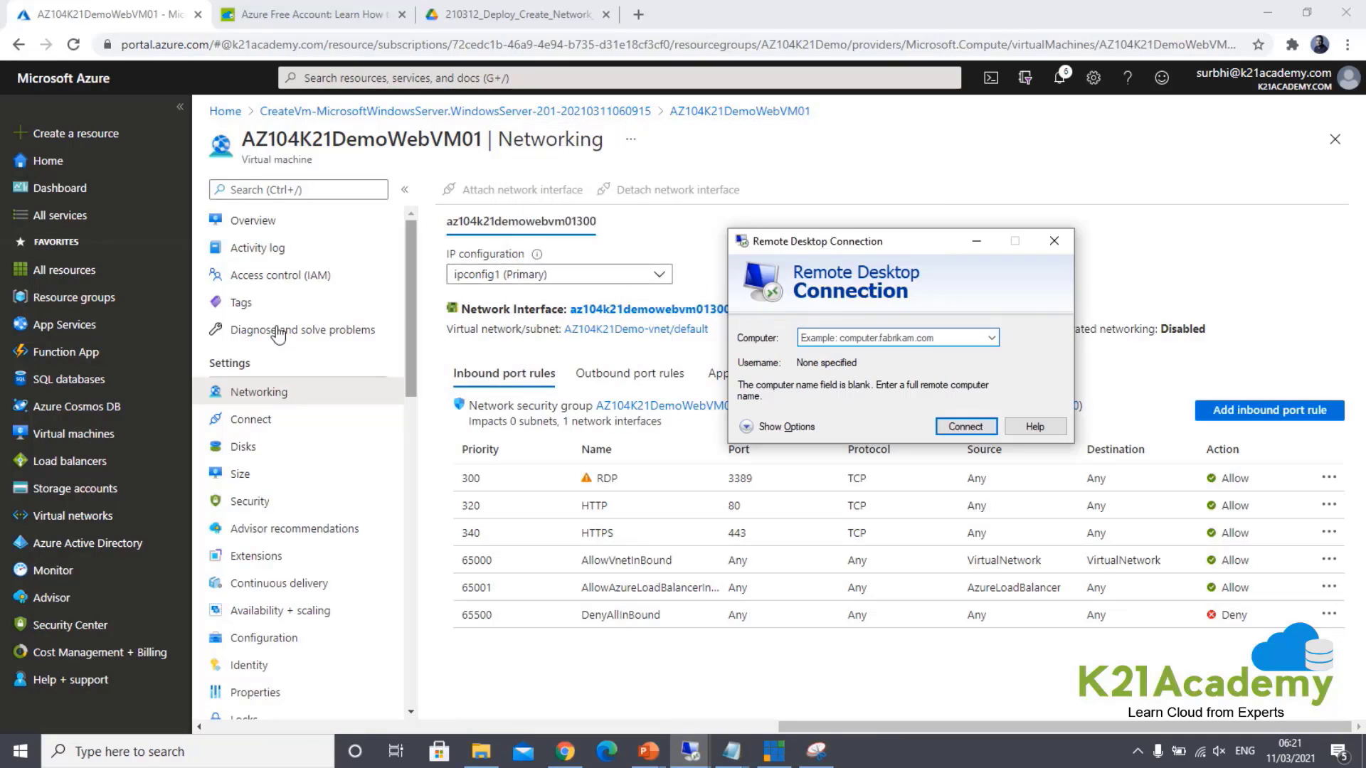
- Copy the public IP address from the overview of the virtual machine AZ104K21DemoWebVM01
{"action": "left_click", "coordinate": [273, 222]}
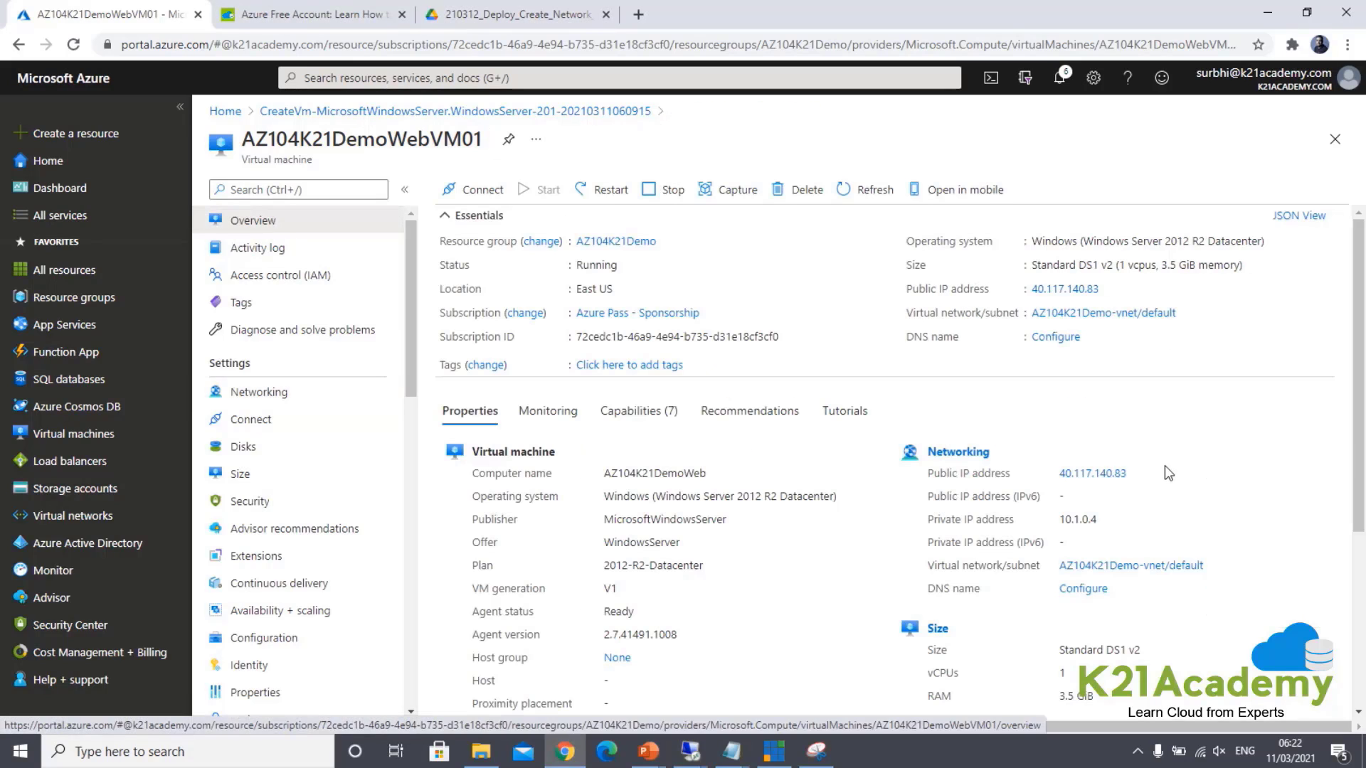
{"action": "left_click_drag", "start_coordinate": [1132, 474], "coordinate": [1058, 473]}
{"action": "right_click", "coordinate": [1085, 471]}
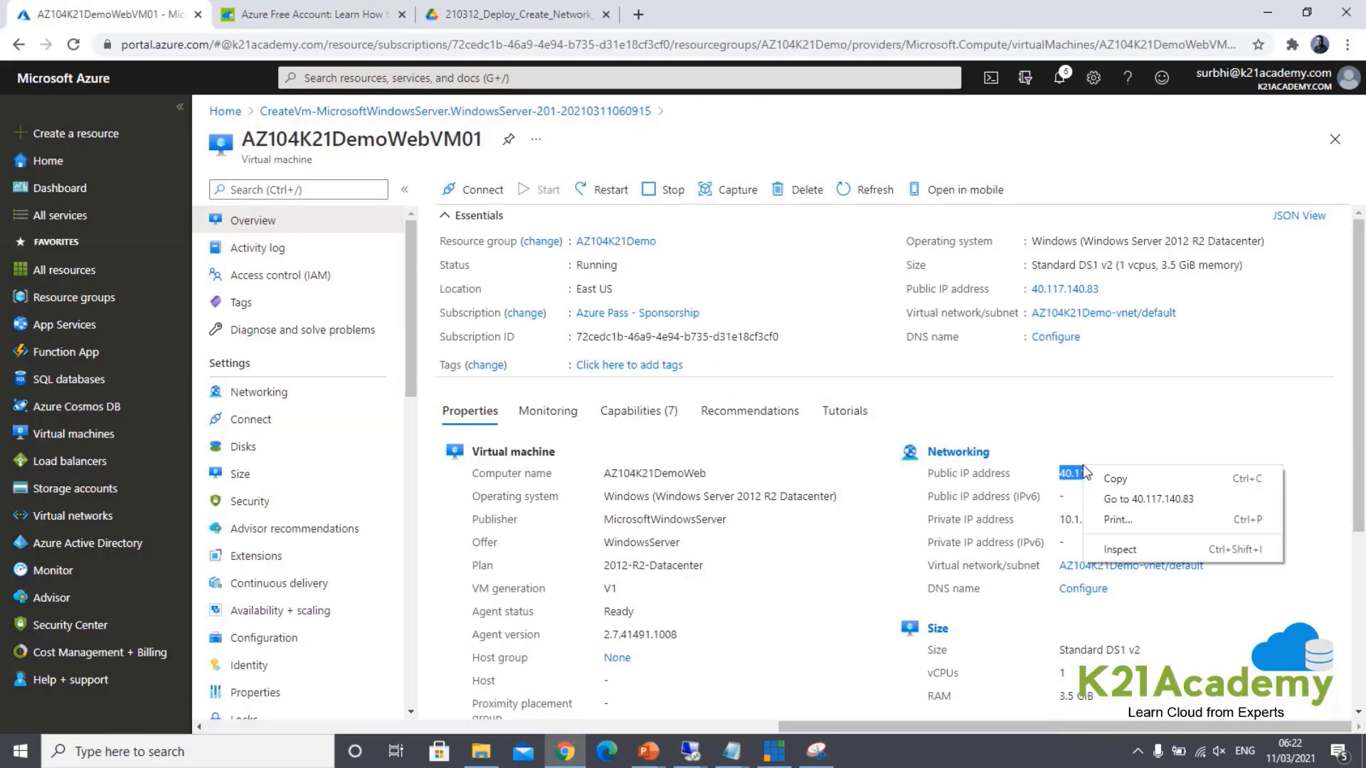
{"action": "left_click", "coordinate": [1115, 478]}
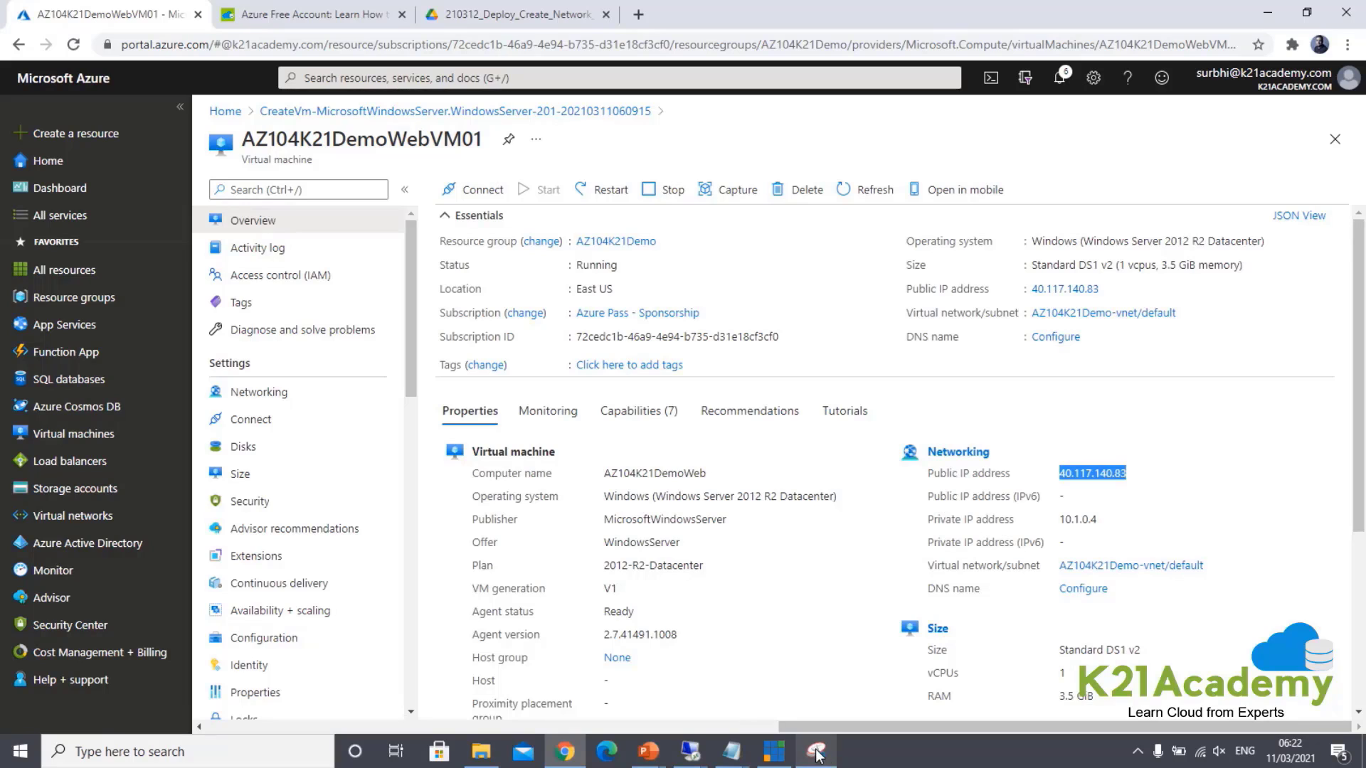
- Open Remote Desktop Connection, enter 40.117.140.83 as the computer to connect to, and expand the connection options
{"action": "left_click", "coordinate": [185, 758]}
{"action": "type", "text": "remote"}
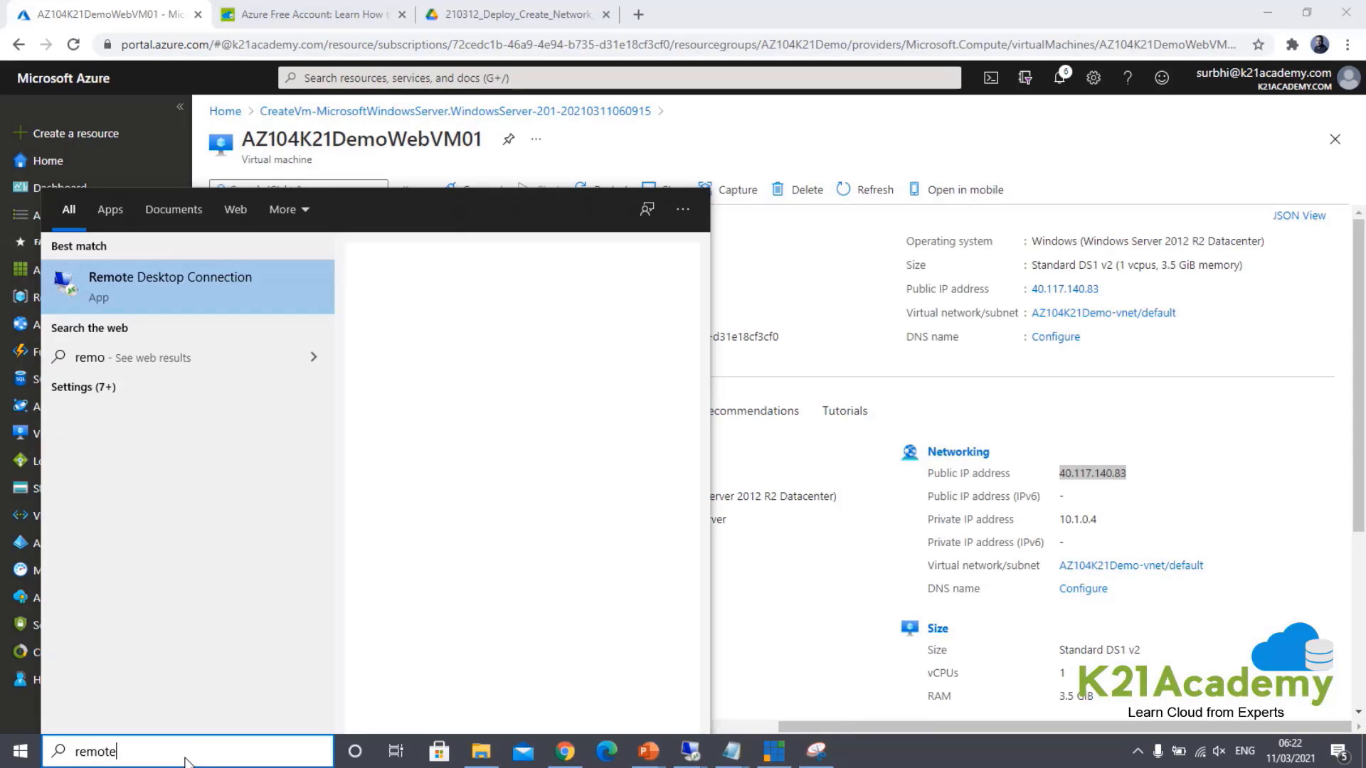
{"action": "key", "text": "Return"}
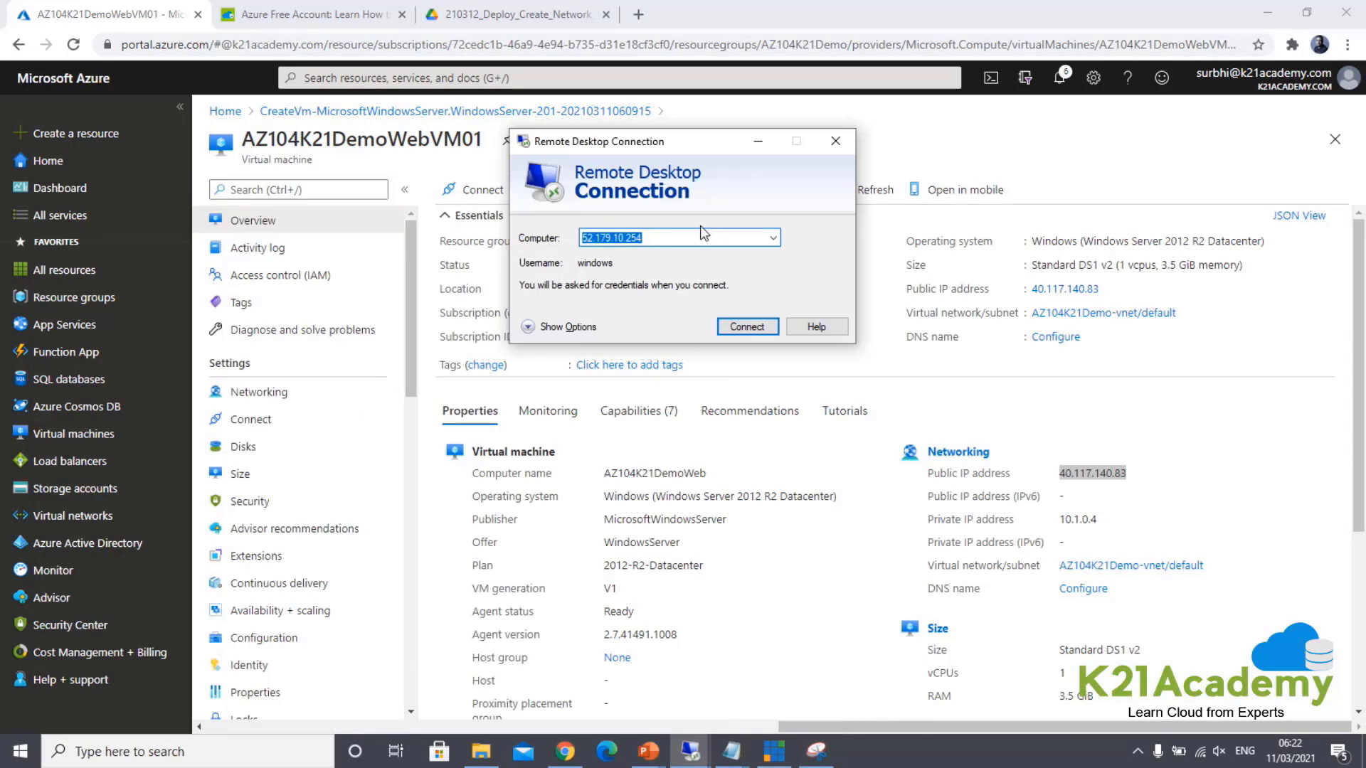
{"action": "key", "text": "BackSpace"}
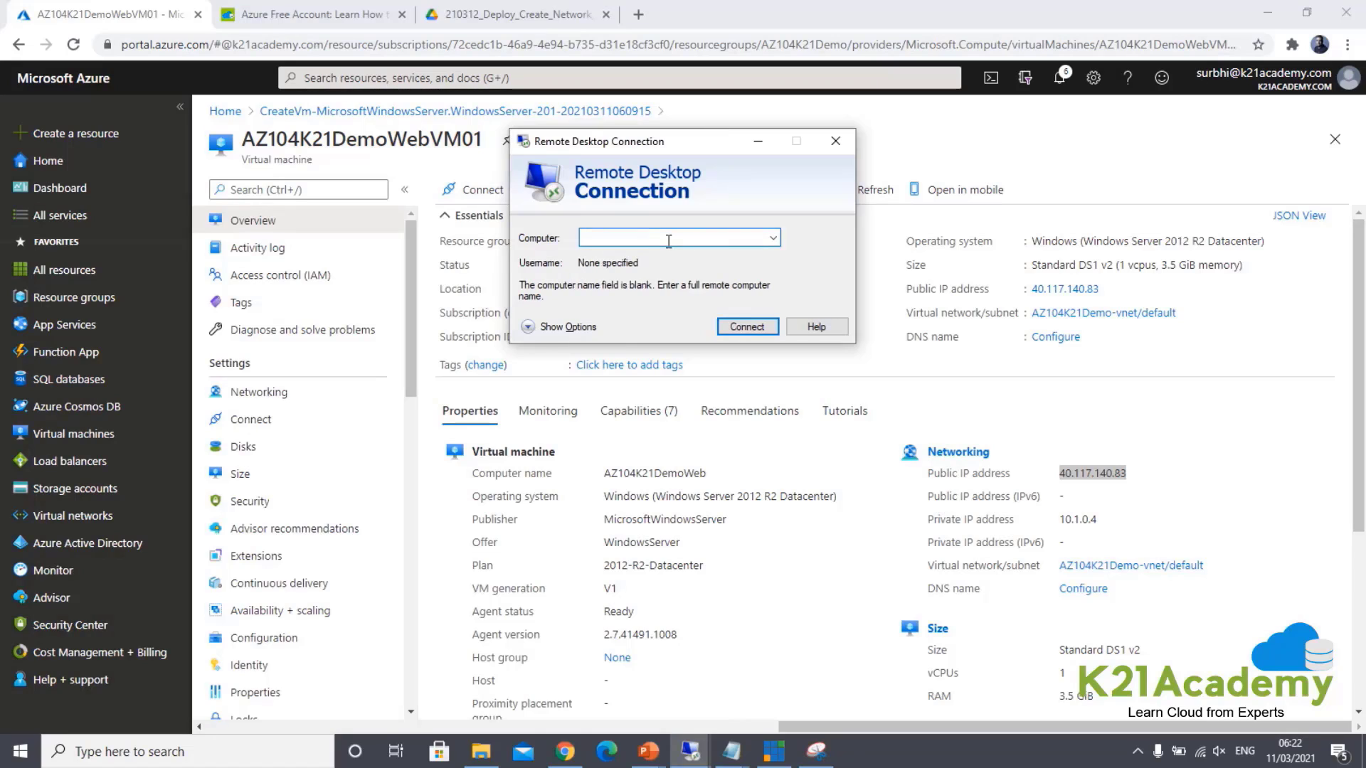
{"action": "type", "text": "40.11"}
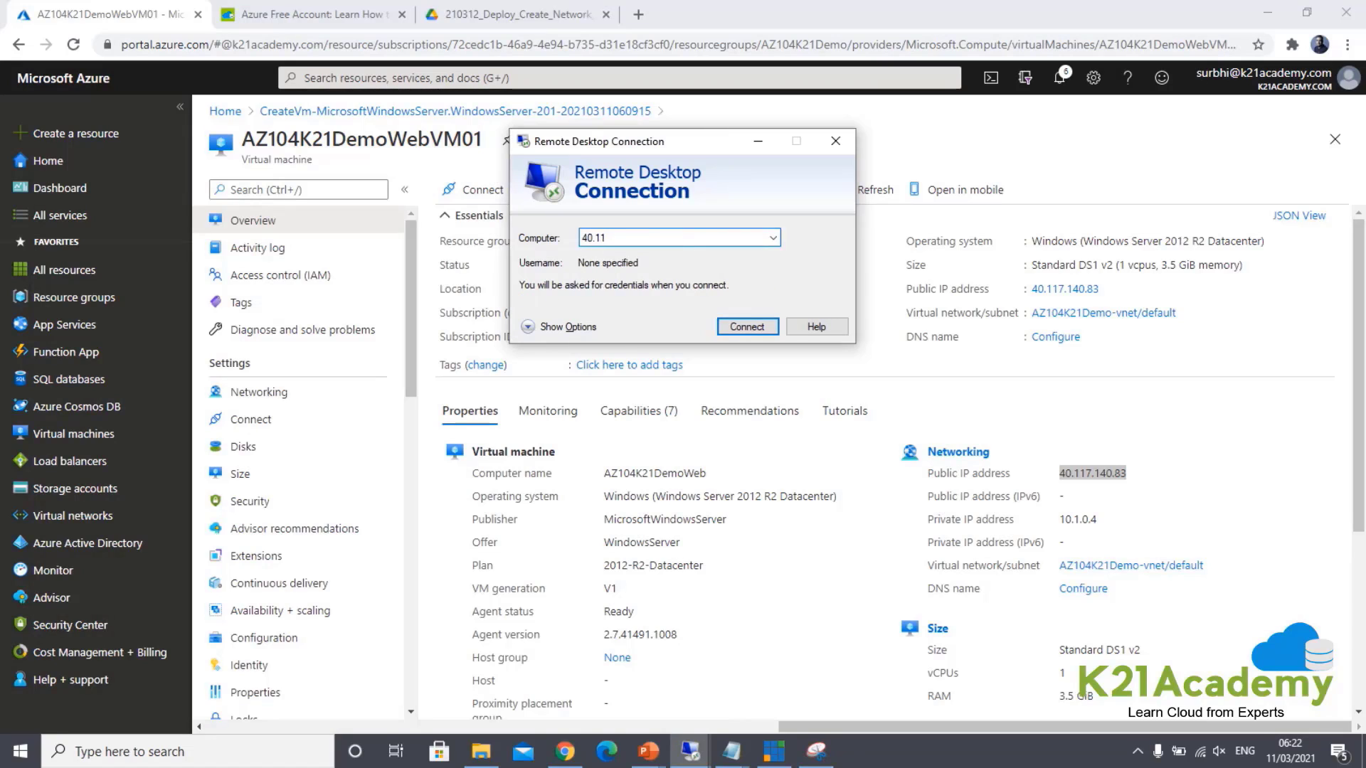
{"action": "type", "text": "7.140.83"}
{"action": "left_click", "coordinate": [531, 332]}
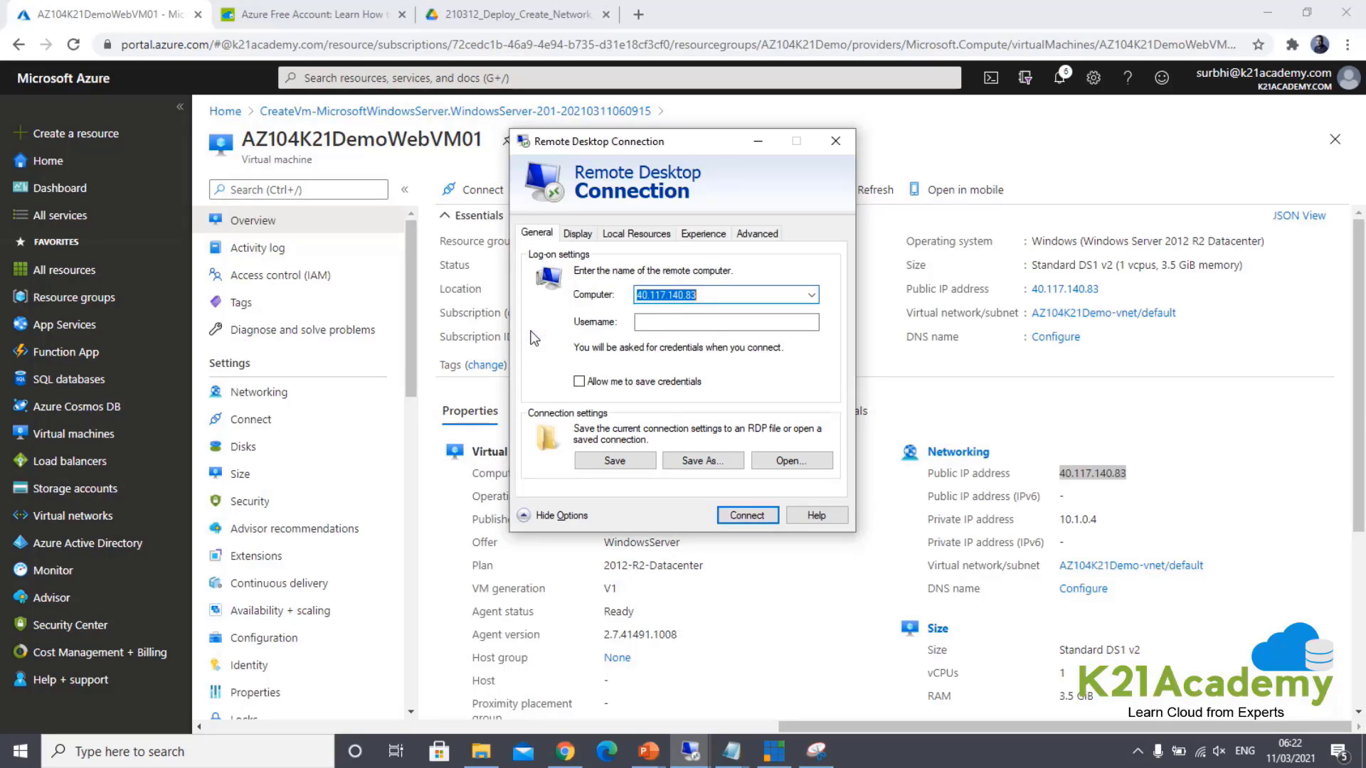
- Connect to the virtual machine with the username "windows" and the account password, accepting the unverified certificate
{"action": "left_click", "coordinate": [662, 323]}
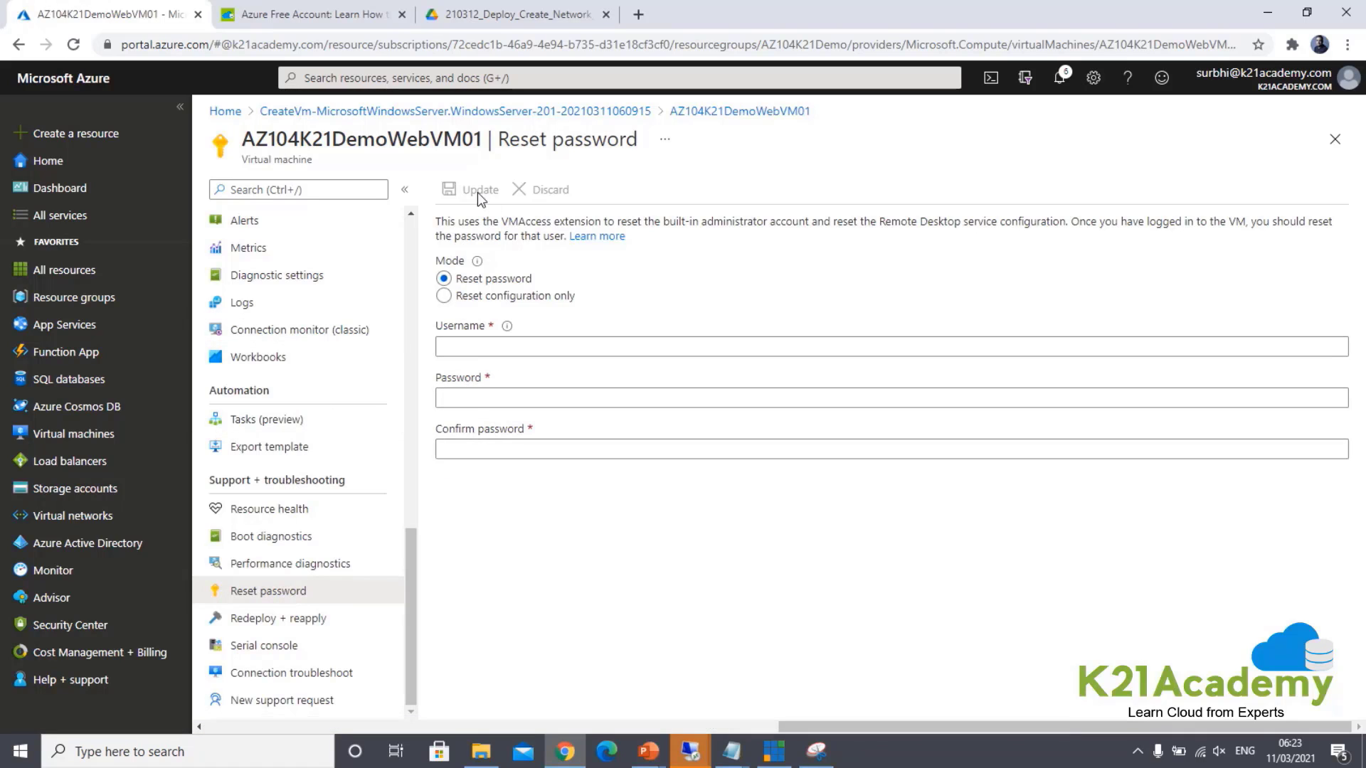
{"action": "left_click", "coordinate": [779, 681]}
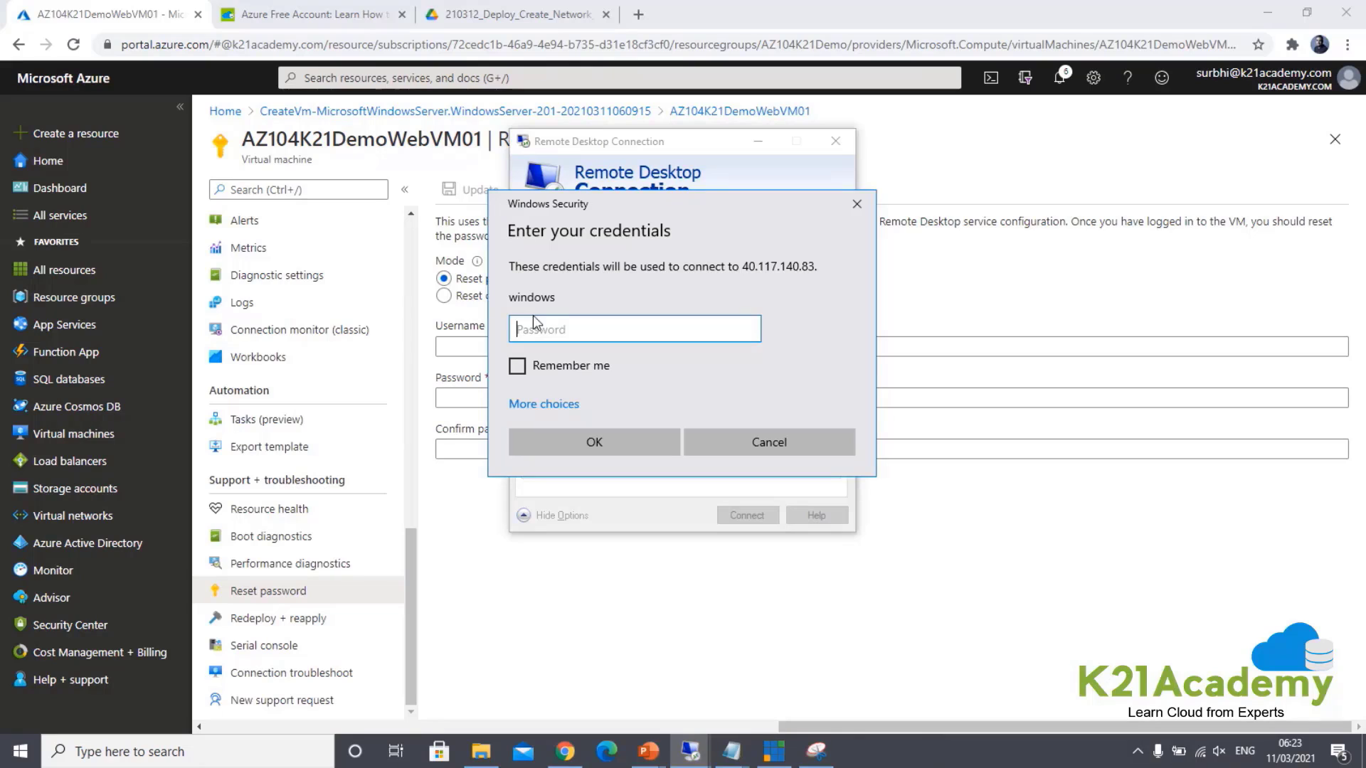
{"action": "type", "text": "********"}
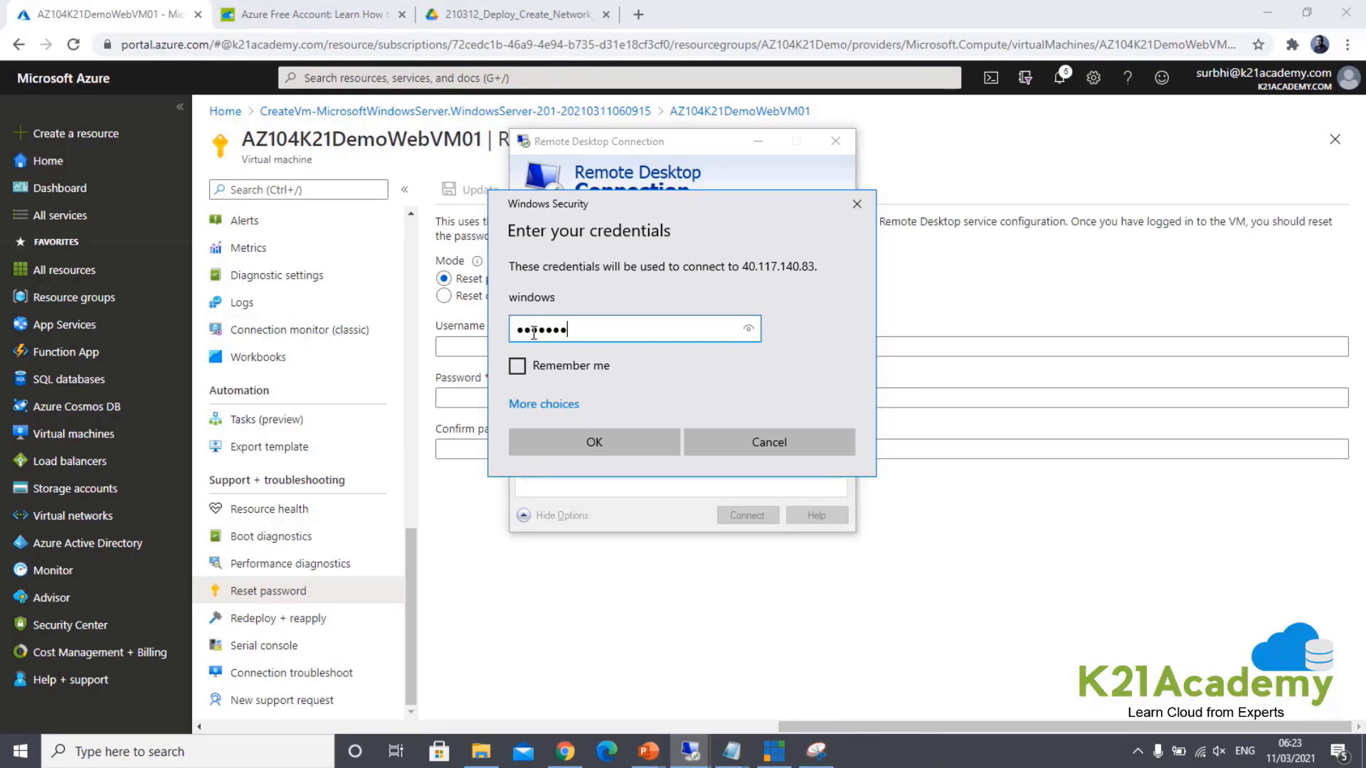
{"action": "left_click", "coordinate": [661, 435]}
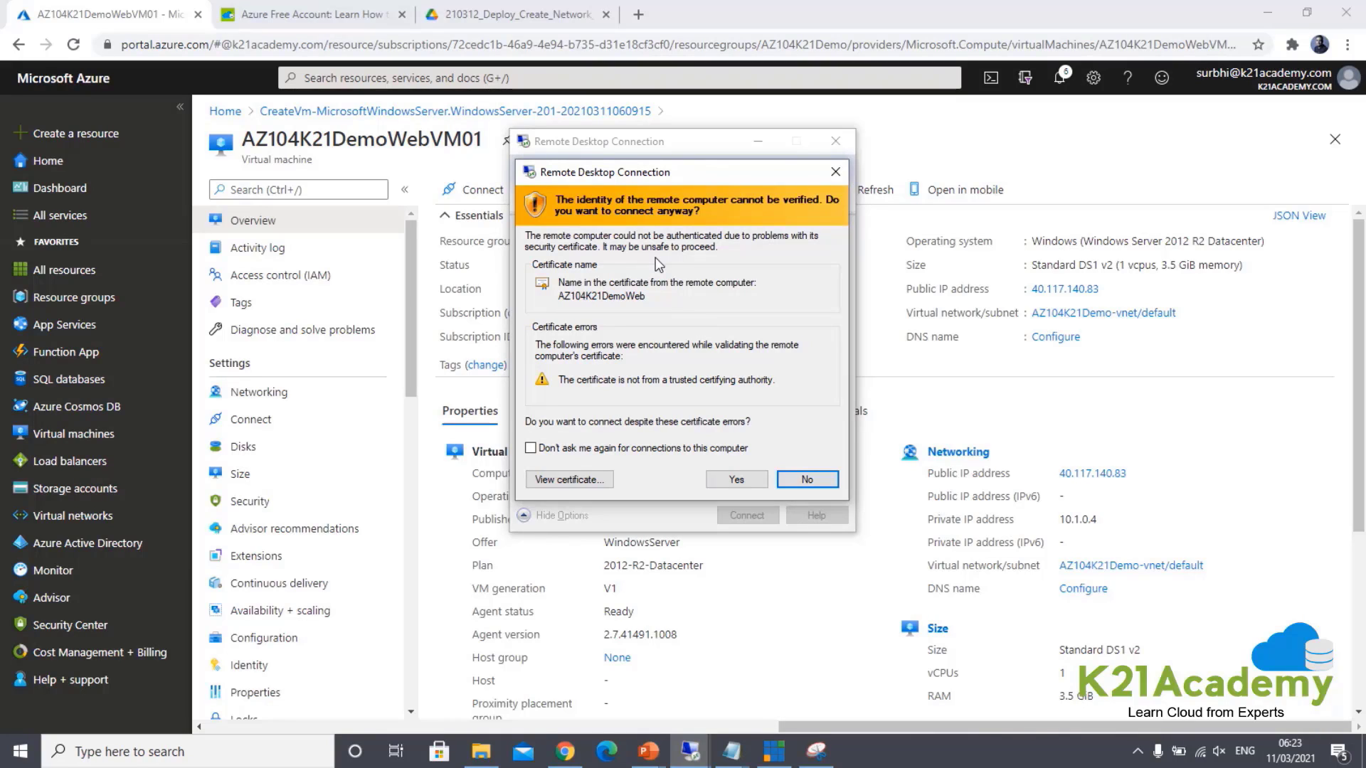
{"action": "left_click", "coordinate": [735, 480]}
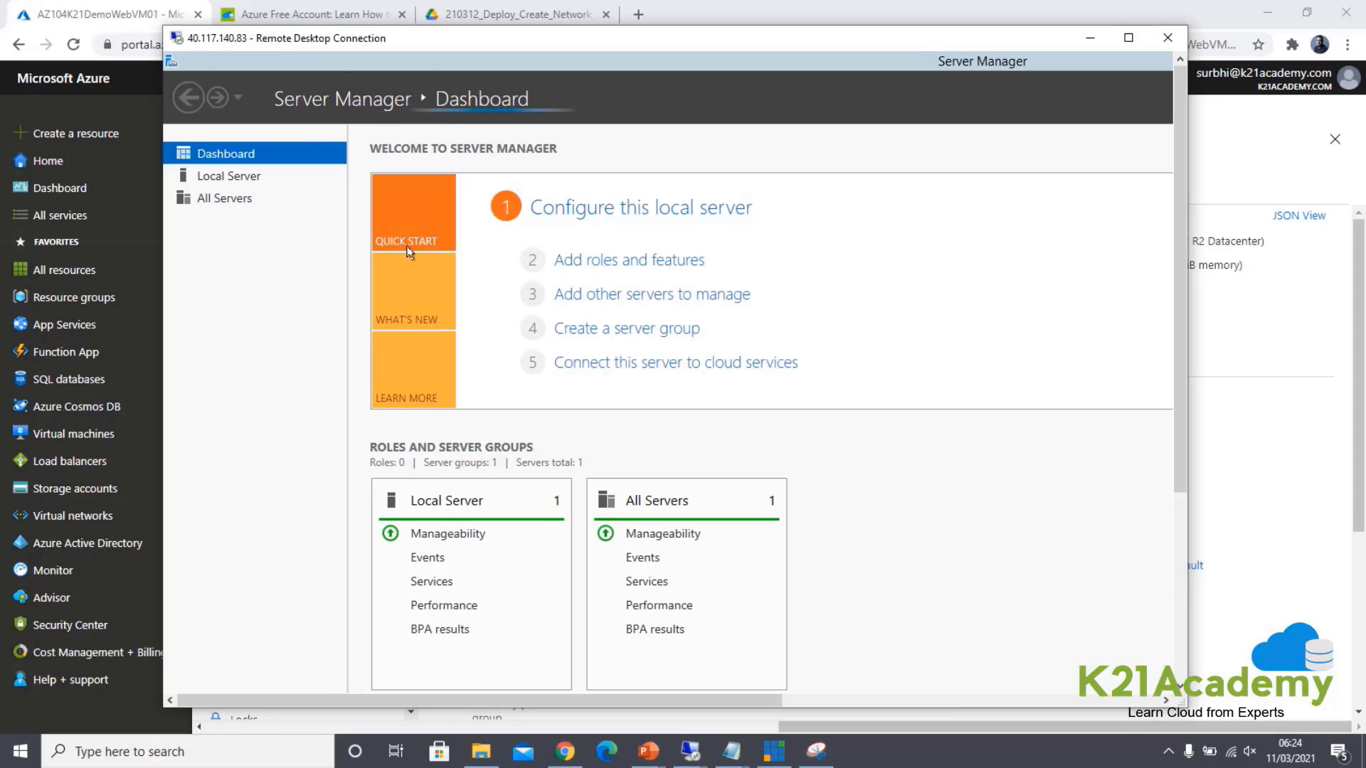
- Start adding roles and features in Server Manager, using role-based or feature-based installation on the server AZ104K21DemoWeb
{"action": "left_click", "coordinate": [598, 262]}
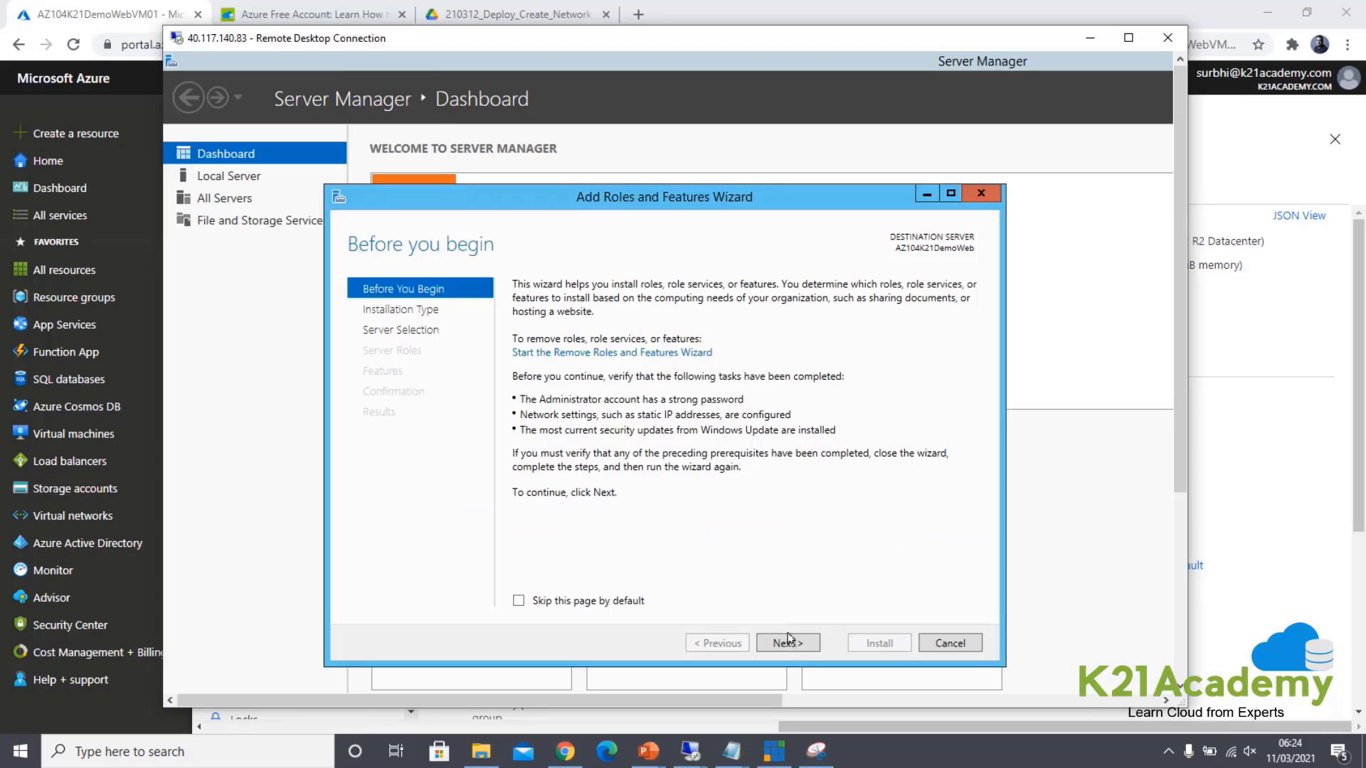
{"action": "left_click", "coordinate": [801, 643]}
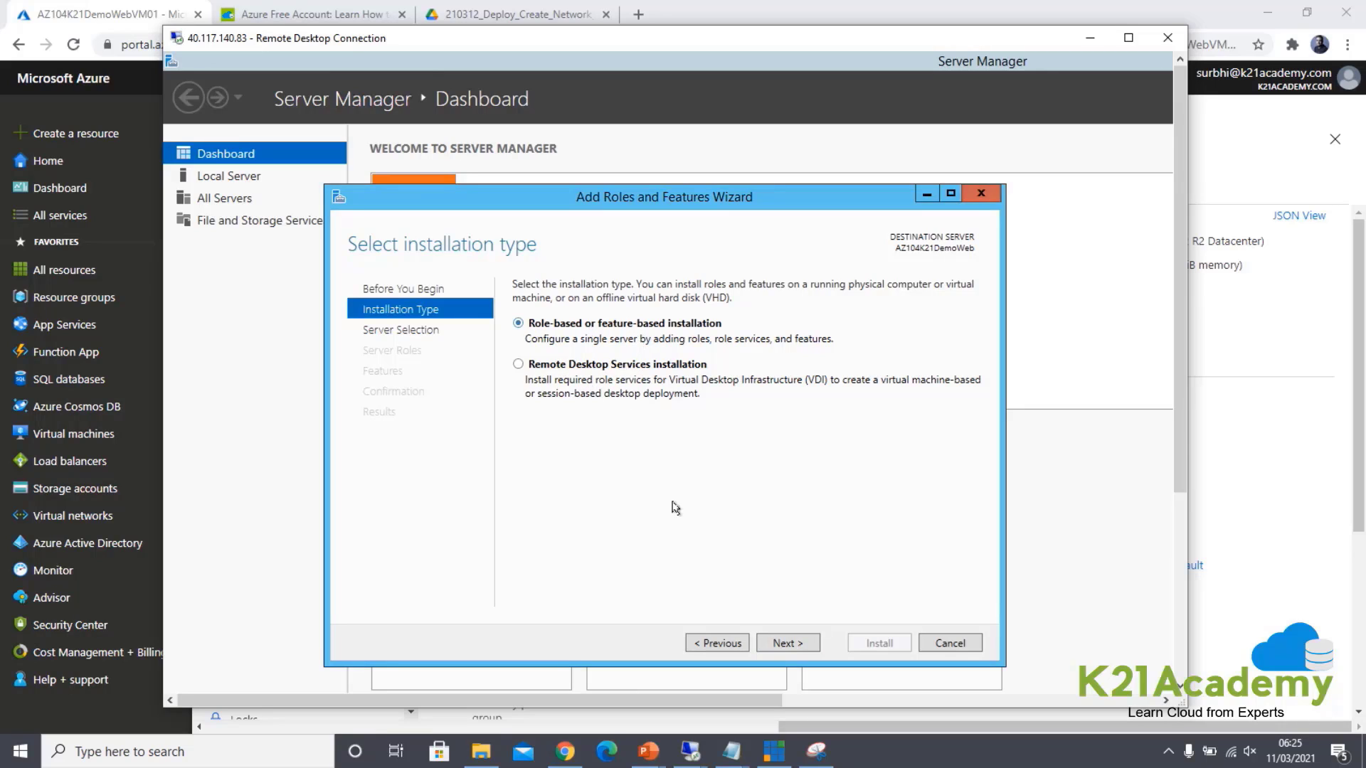
{"action": "left_click", "coordinate": [780, 644]}
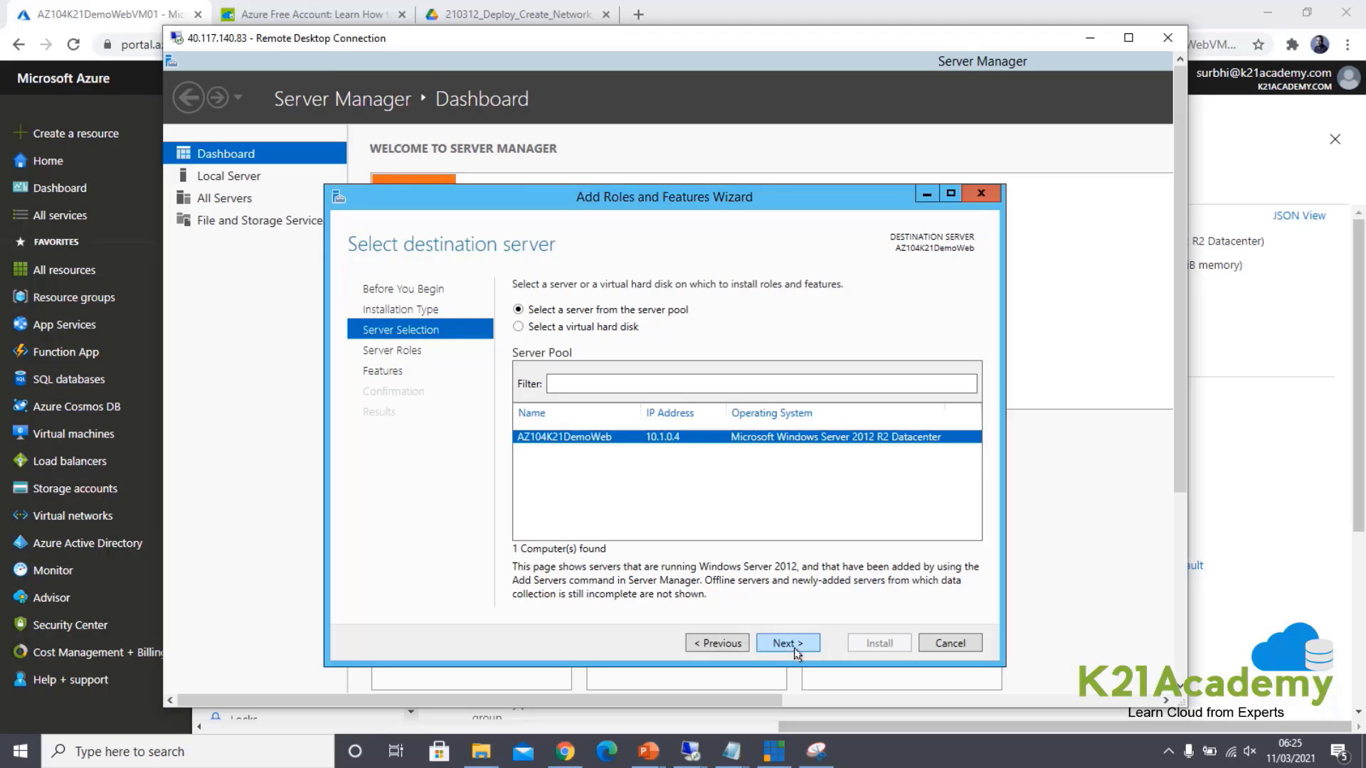
{"action": "left_click", "coordinate": [795, 647]}
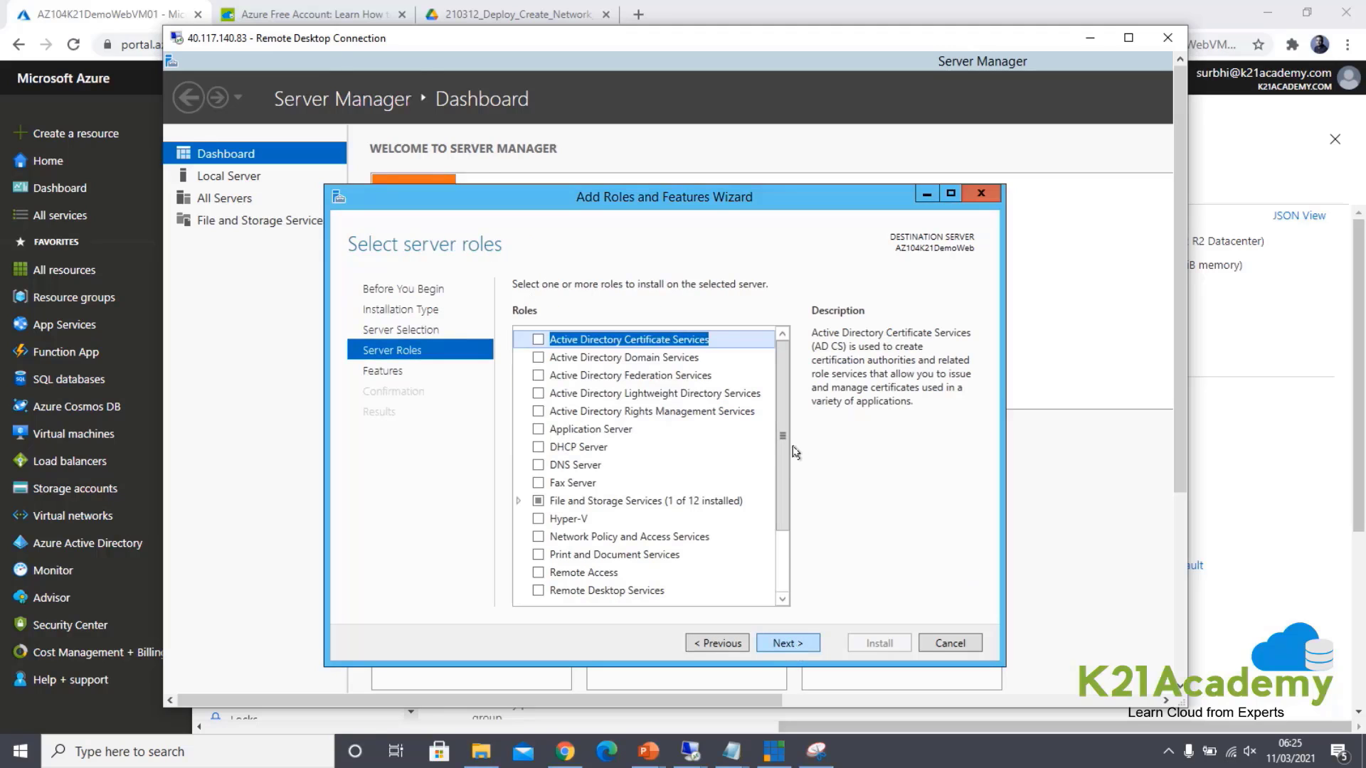
- Select the Web Server (IIS) server role together with its required features and continue to the feature selection
{"action": "left_click_drag", "start_coordinate": [784, 523], "coordinate": [780, 580]}
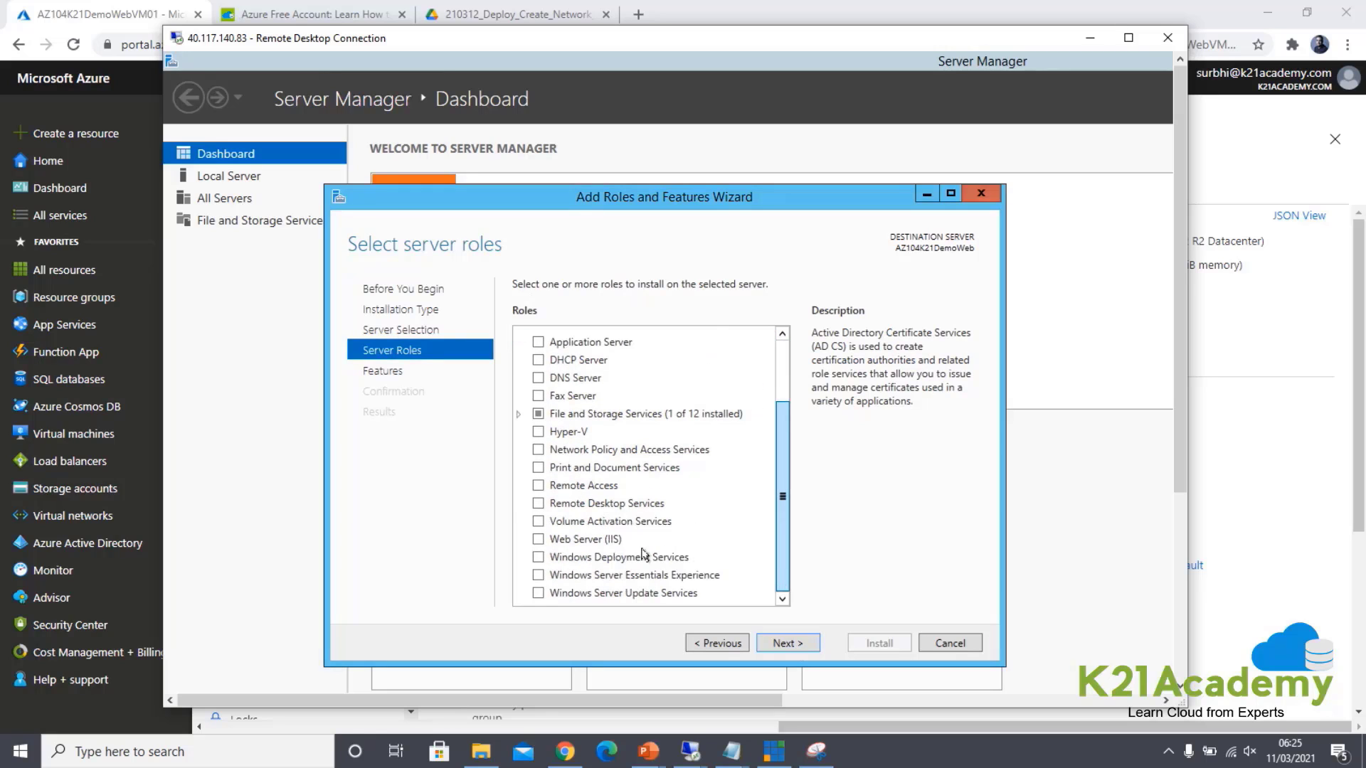
{"action": "left_click", "coordinate": [538, 540]}
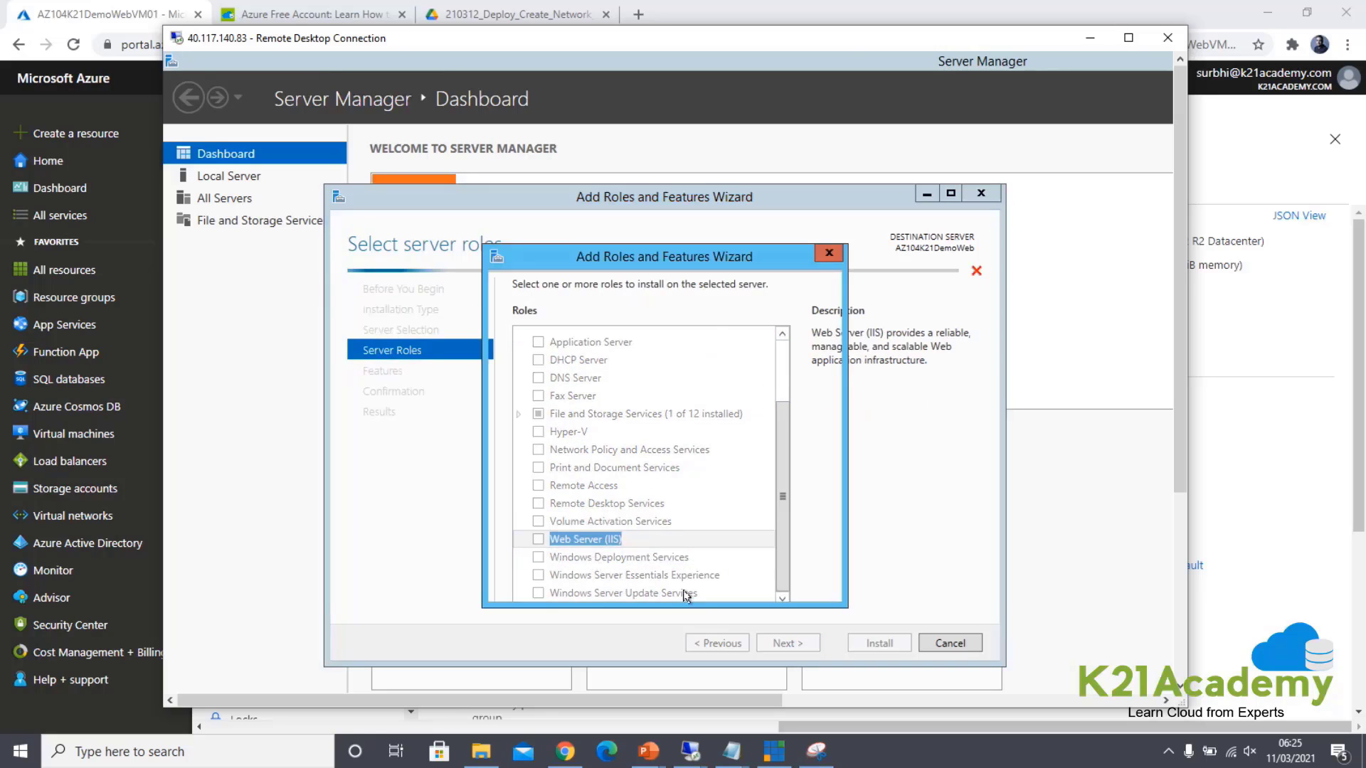
{"action": "left_click", "coordinate": [718, 567]}
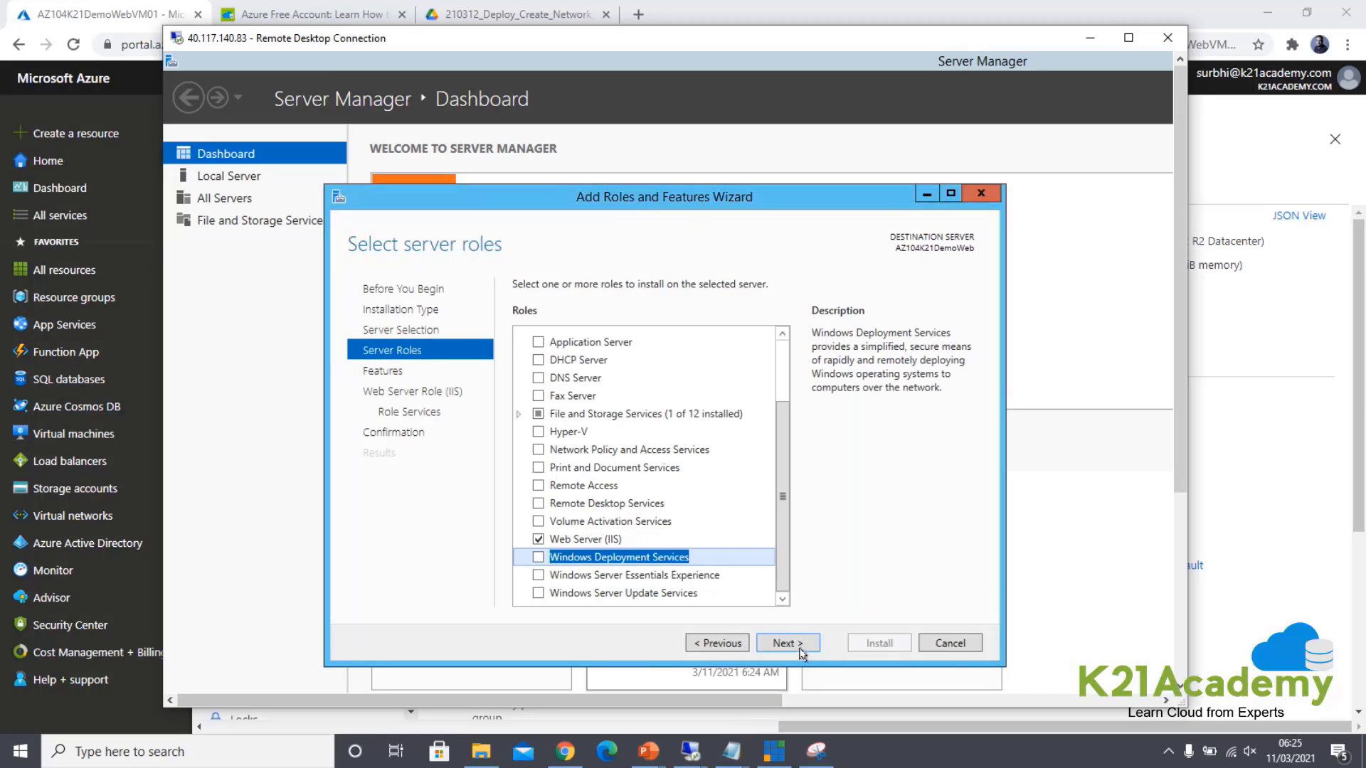
{"action": "left_click", "coordinate": [788, 643]}
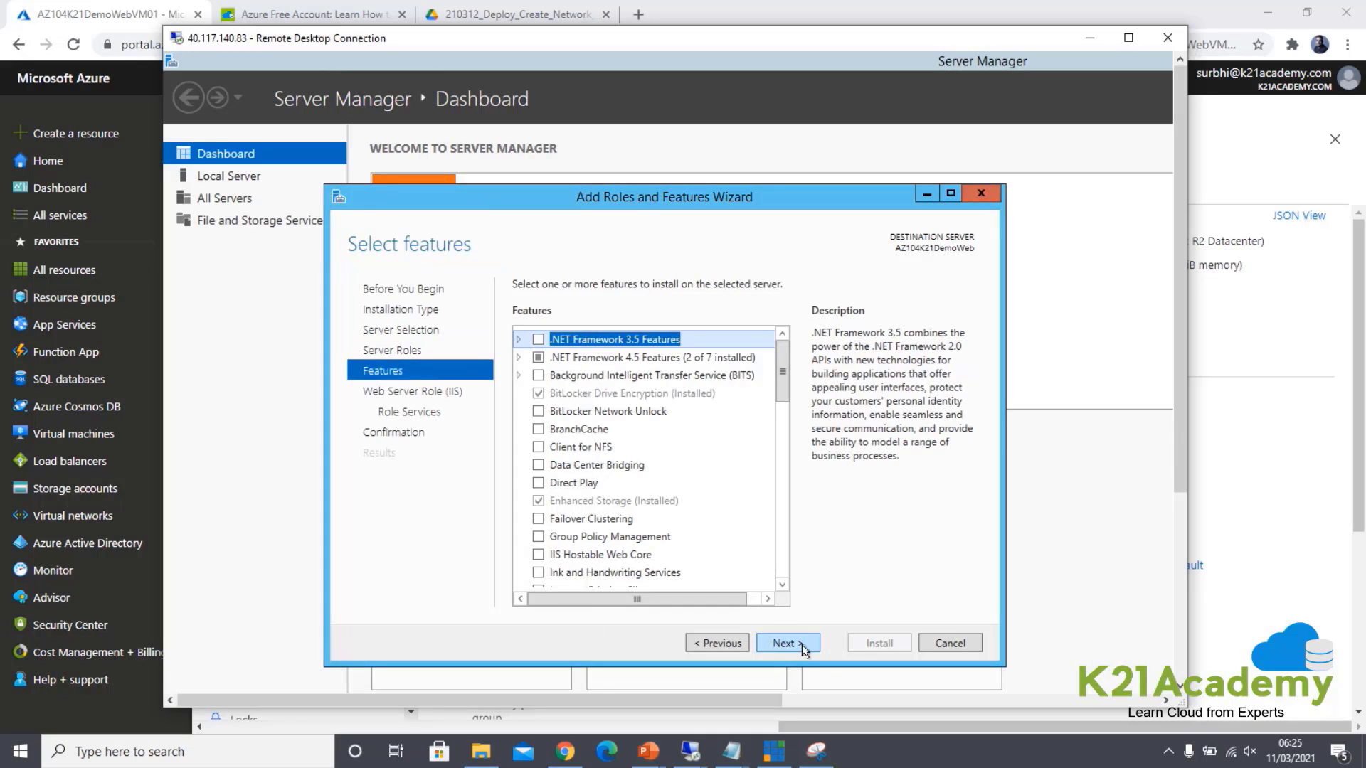
- Keep the default features and IIS role services, install the Web Server (IIS) role and close the wizard
{"action": "left_click", "coordinate": [800, 645]}
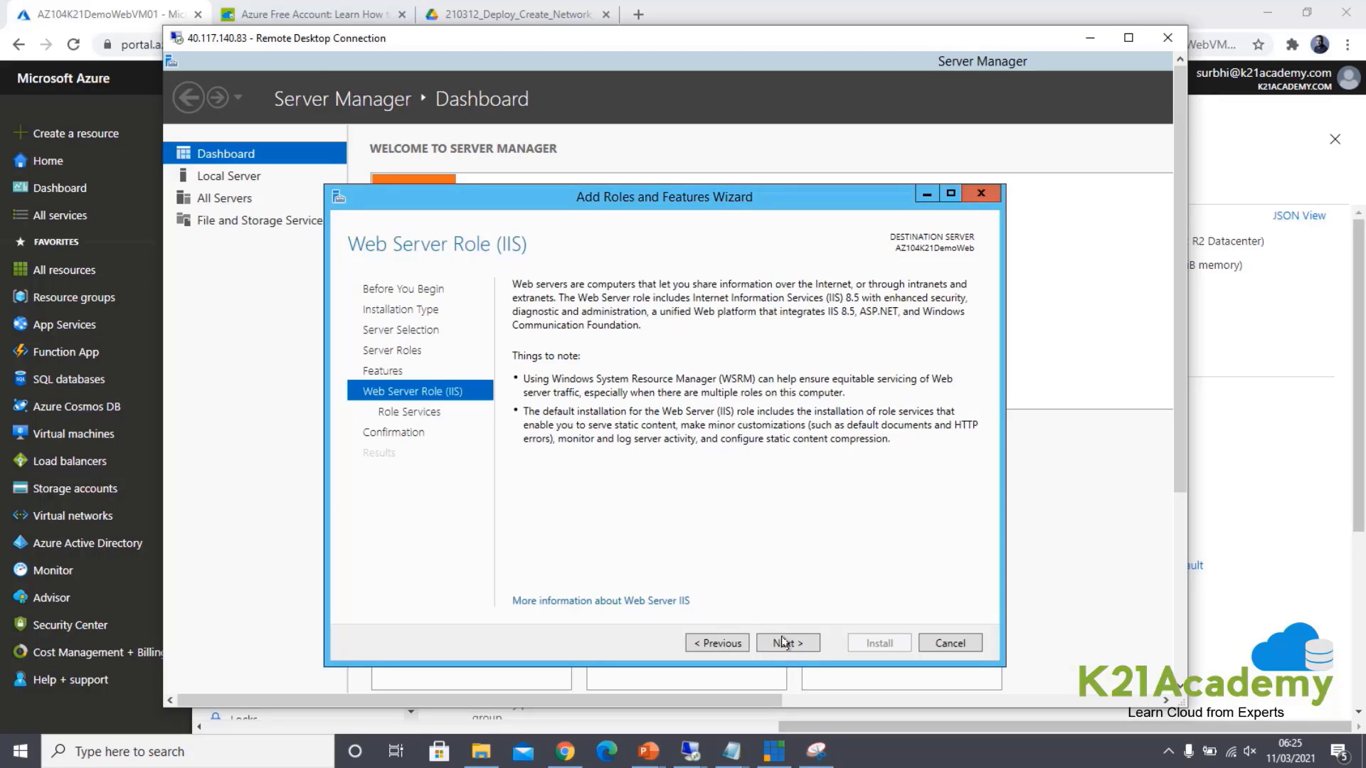
{"action": "left_click", "coordinate": [815, 645]}
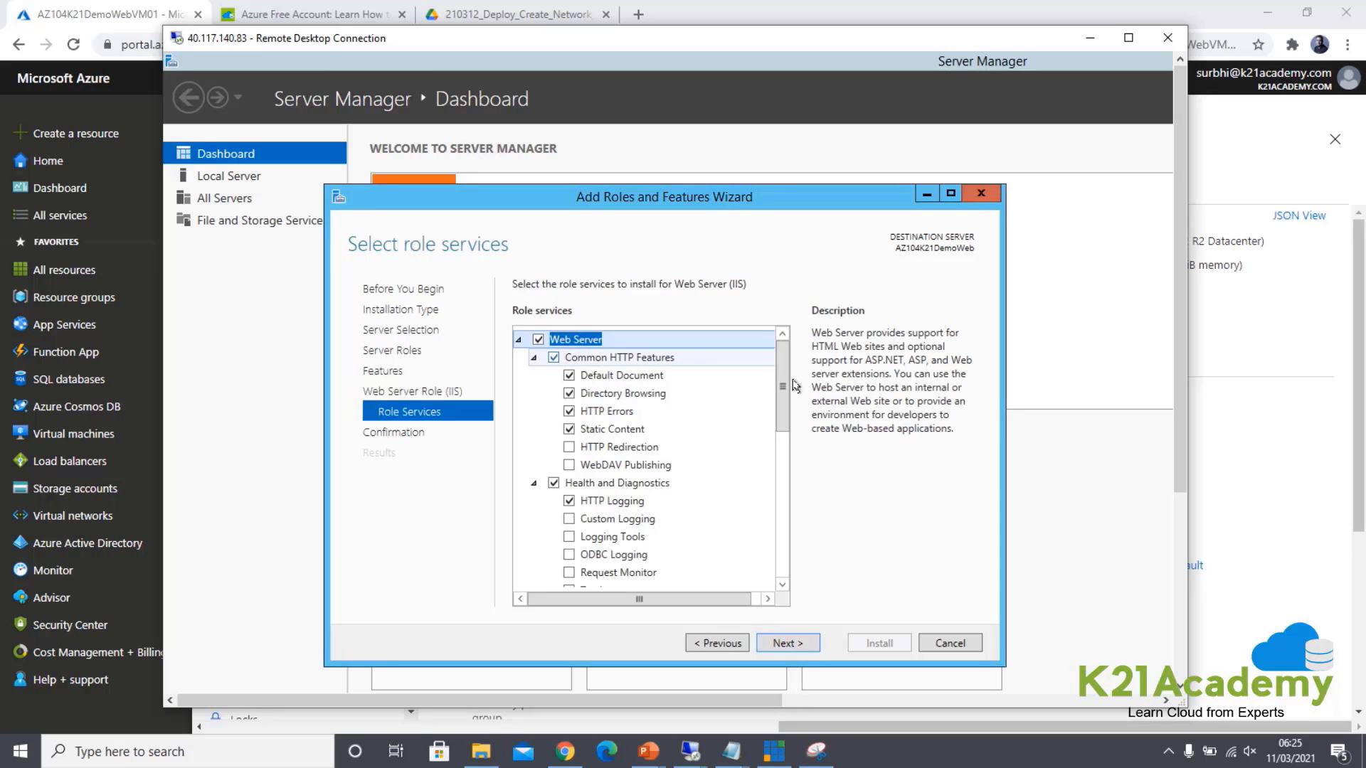
{"action": "scroll", "coordinate": [788, 646], "scroll_direction": "down", "scroll_amount": 2}
{"action": "left_click", "coordinate": [788, 643]}
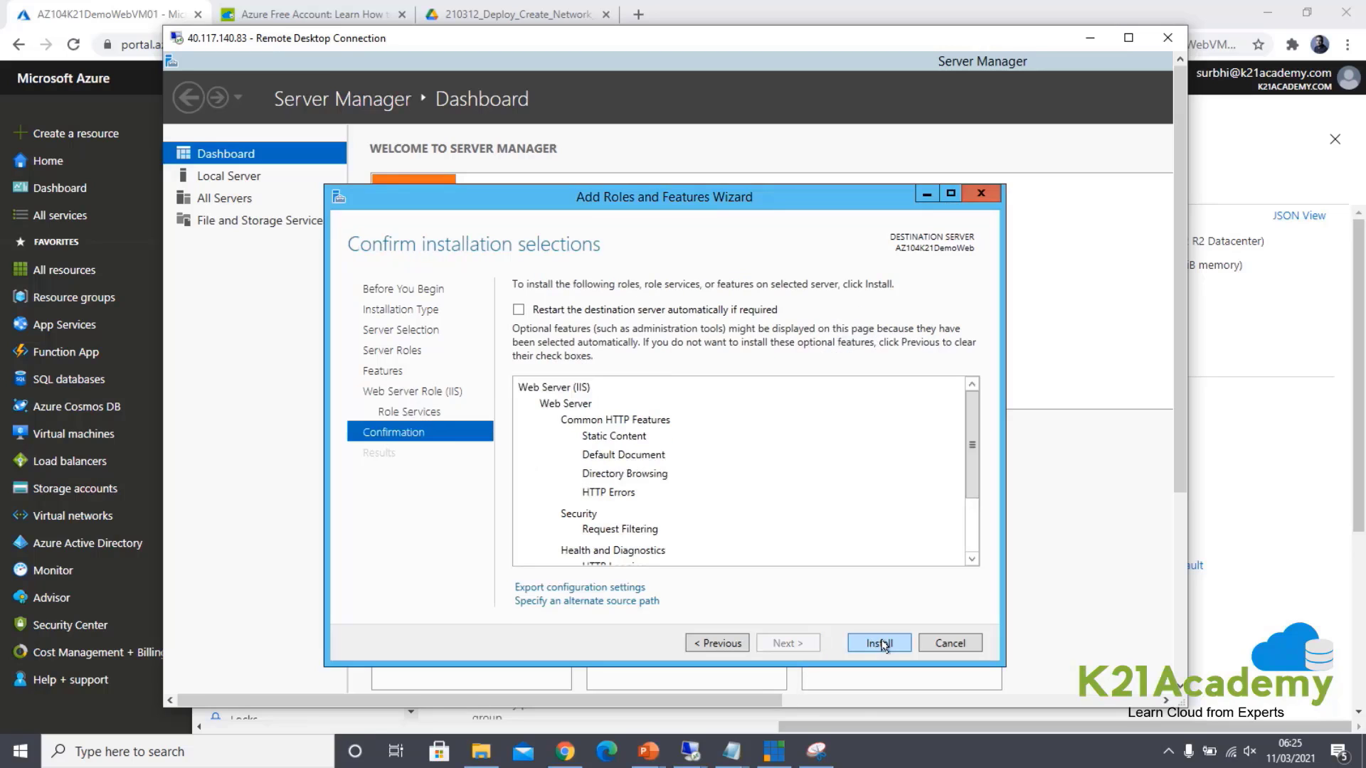
{"action": "left_click", "coordinate": [880, 644]}
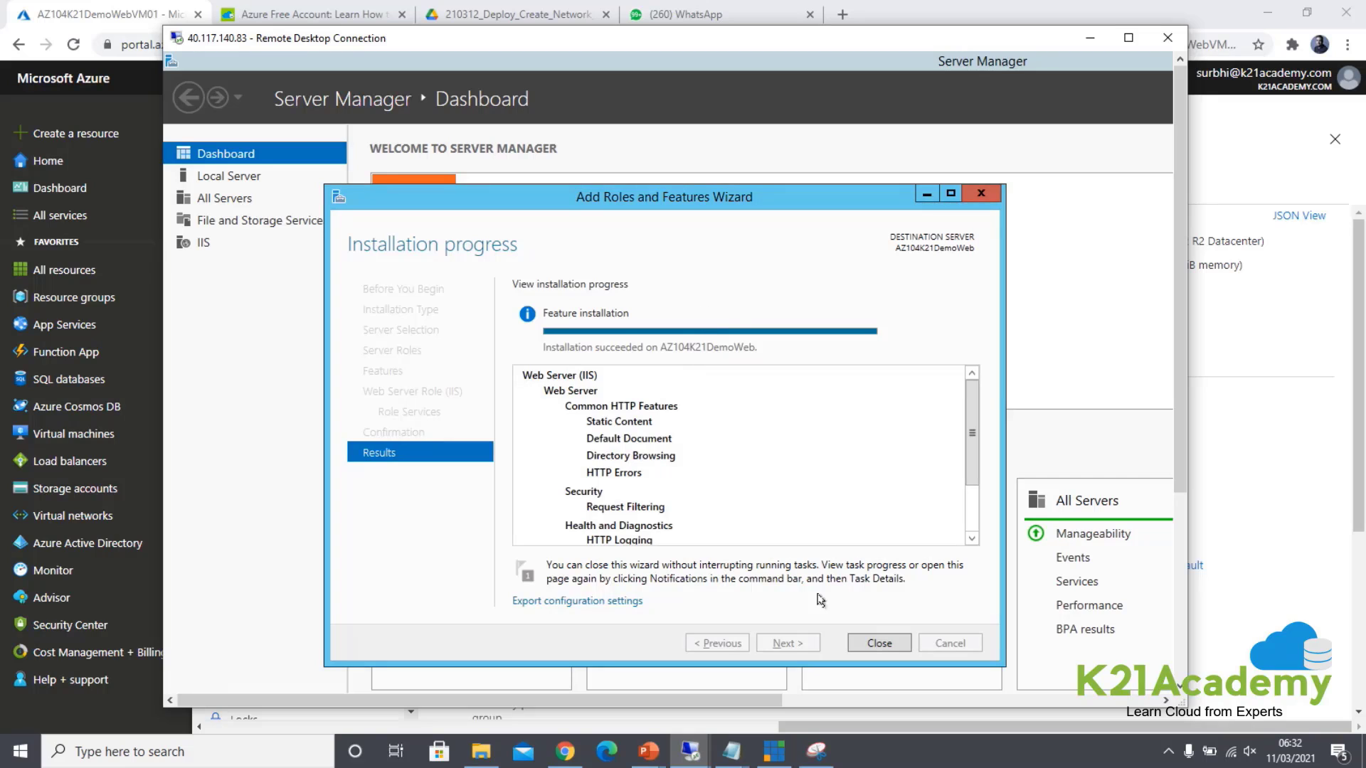
{"action": "left_click", "coordinate": [881, 642]}
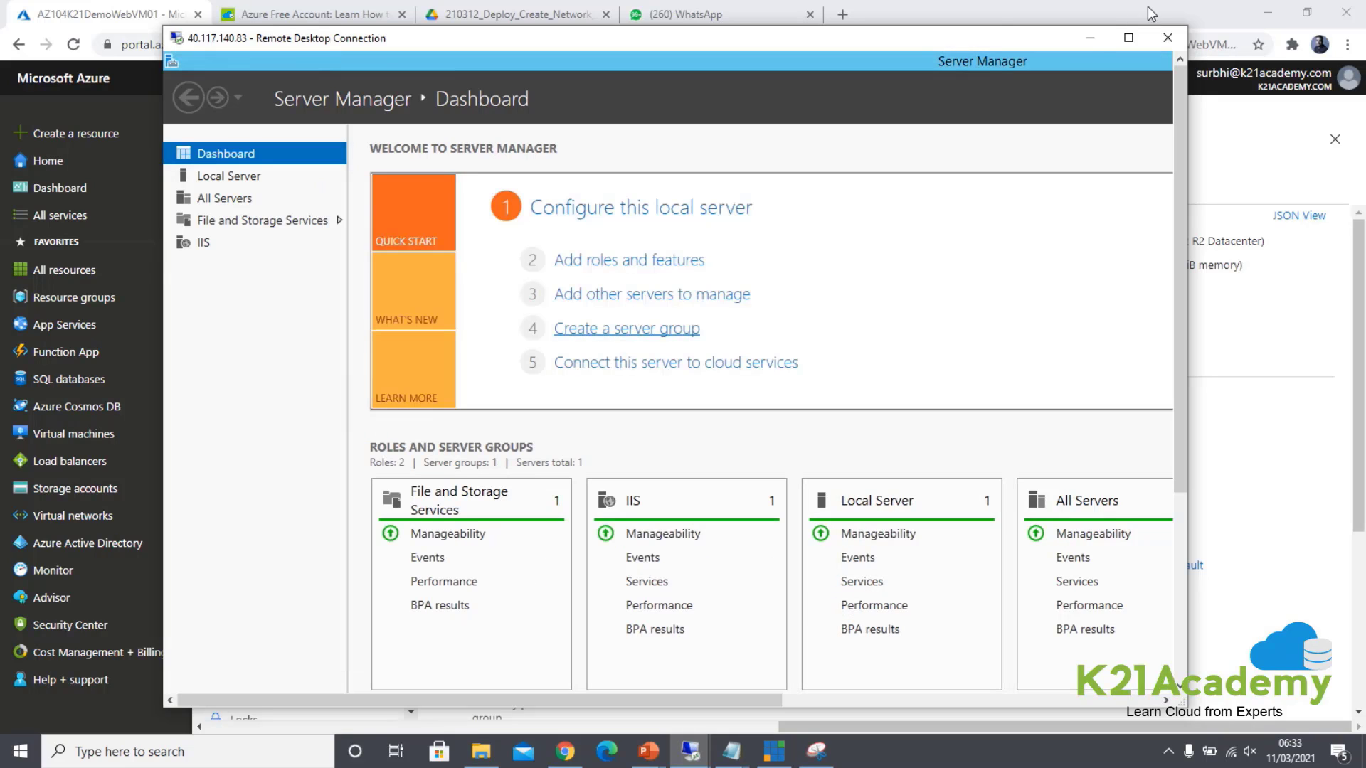
- Minimize the remote session and copy the public IP address from the overview of AZ104K21DemoWebVM01
{"action": "left_click", "coordinate": [1099, 40]}
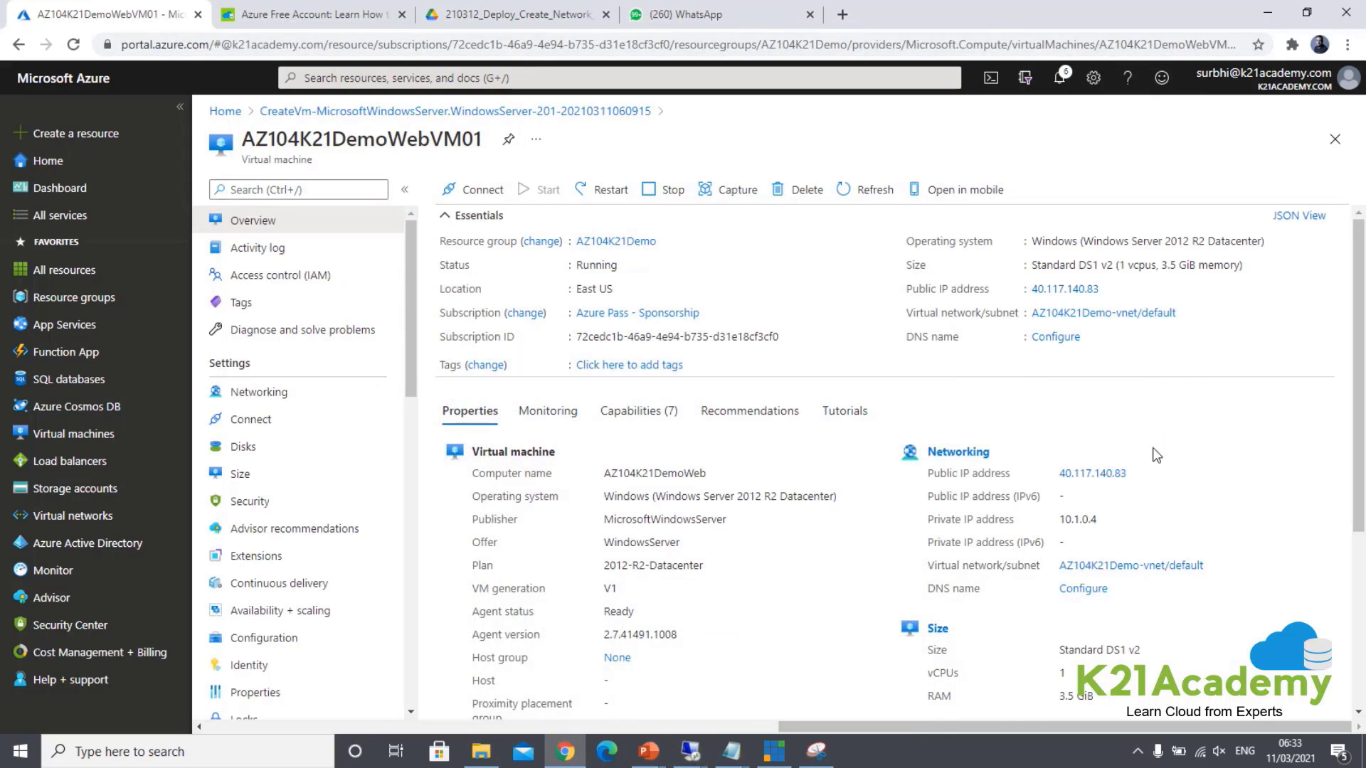
{"action": "left_click_drag", "start_coordinate": [1151, 471], "coordinate": [1060, 476]}
{"action": "key", "text": "ctrl+c"}
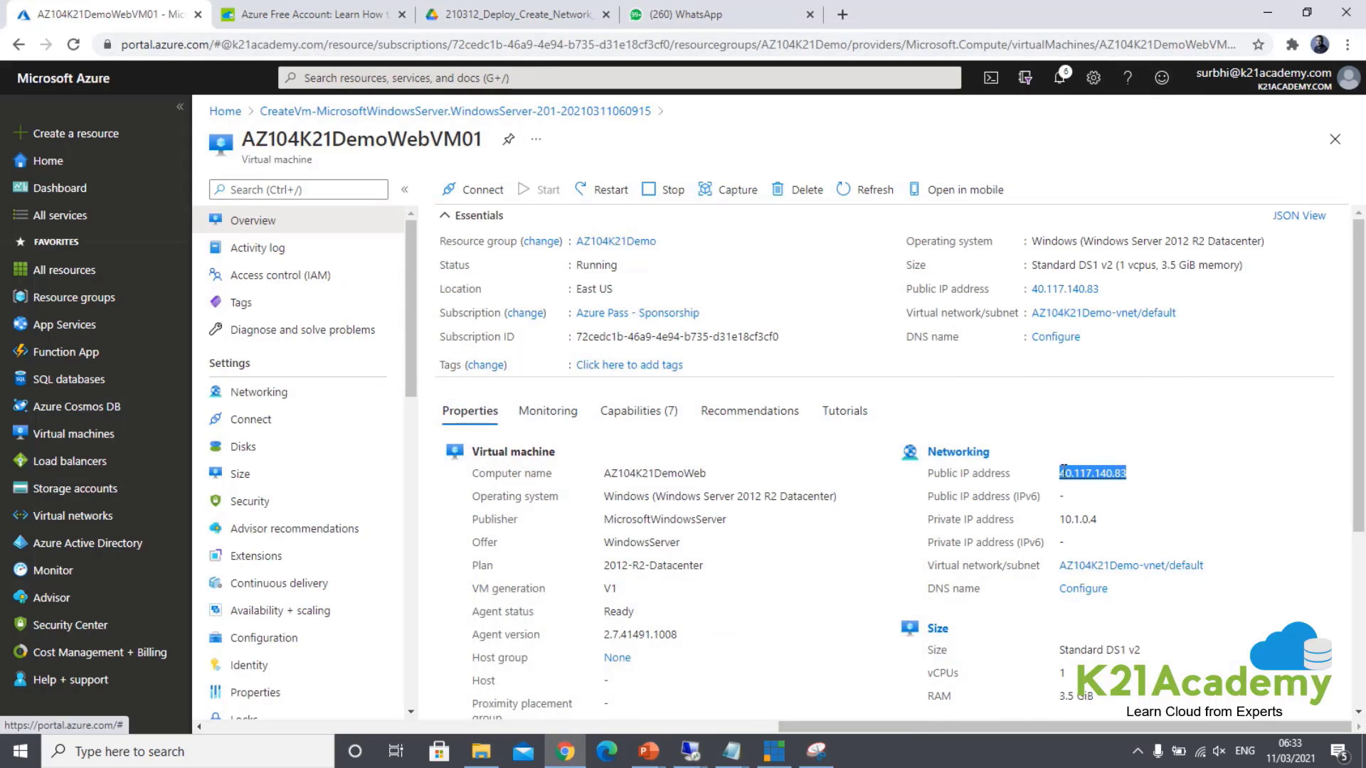
{"action": "left_click", "coordinate": [842, 14]}
{"action": "type", "text": "http"}
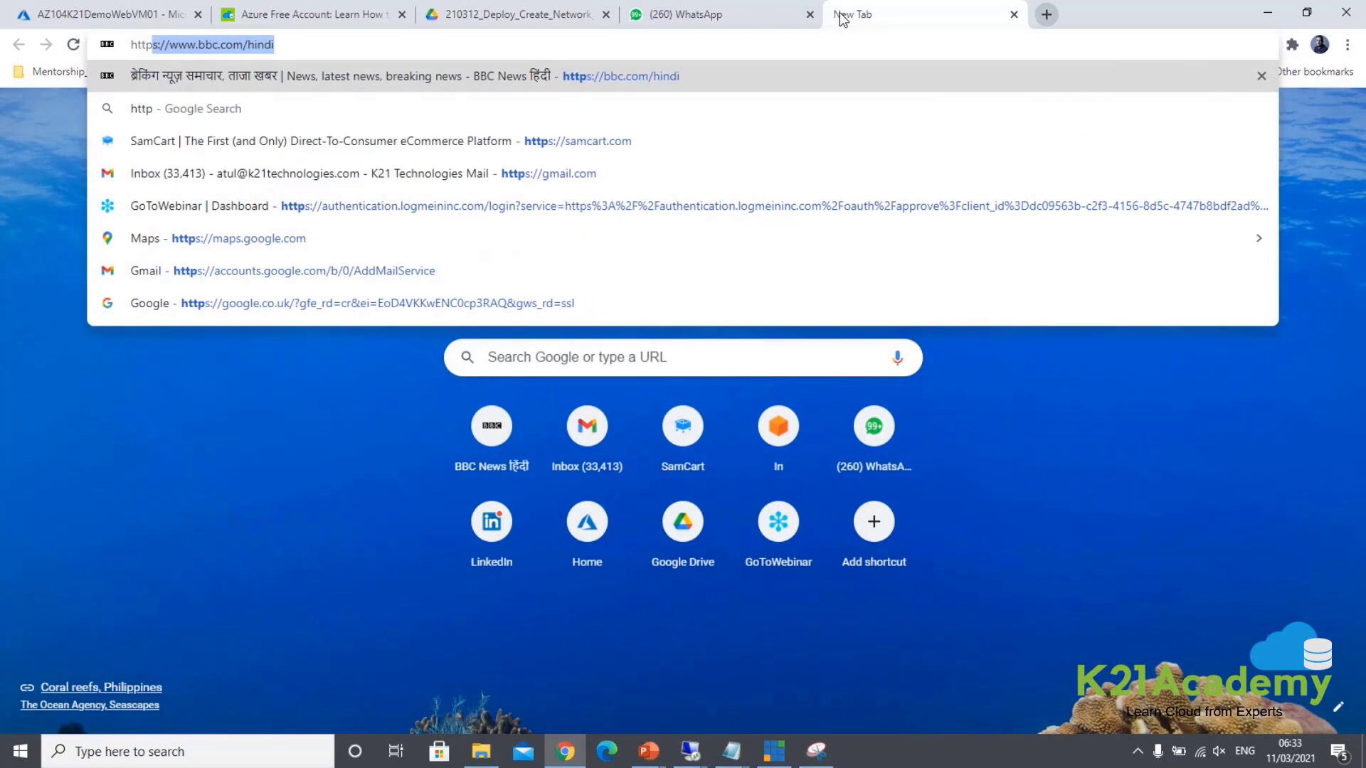
{"action": "type", "text": "://"}
{"action": "key", "text": "ctrl+v"}
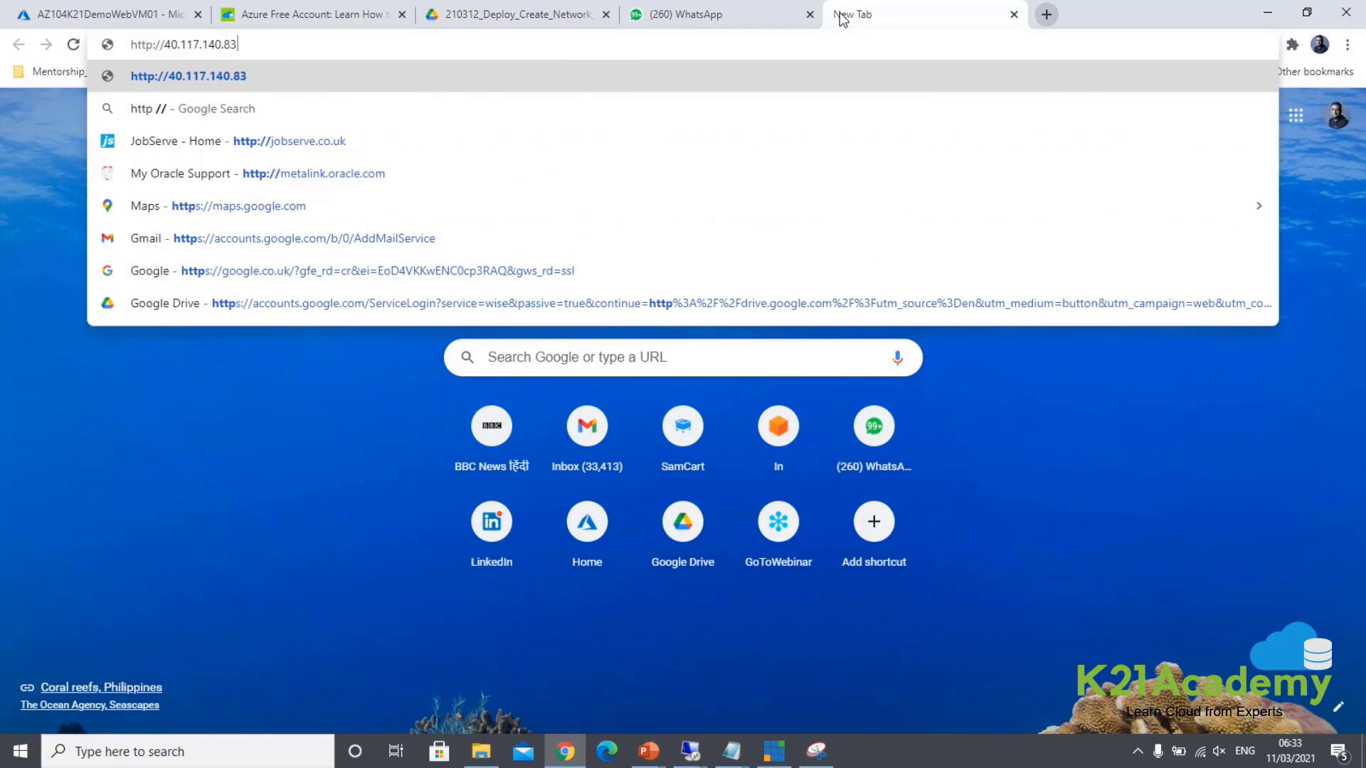
{"action": "key", "text": "Return"}
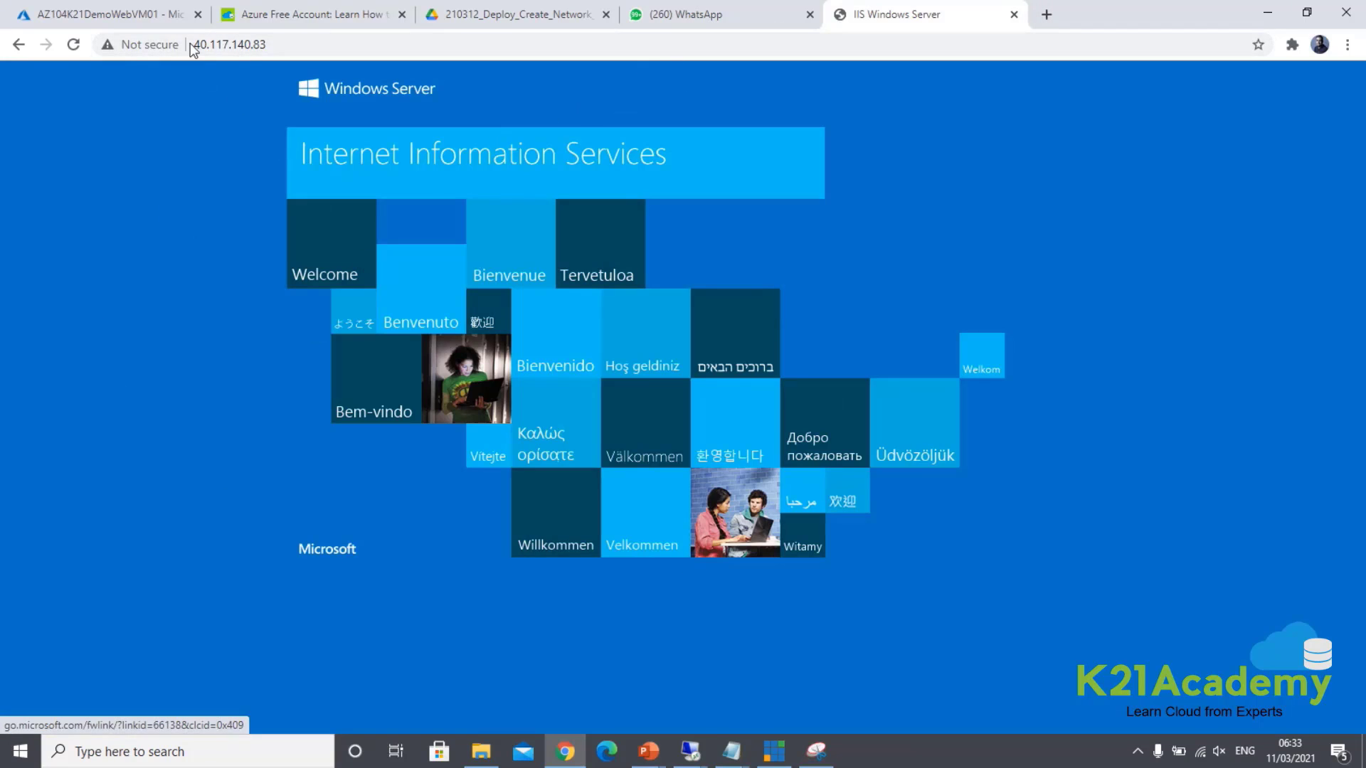
- Compare the public IP address in the virtual machine's overview with the address of the opened IIS page
{"action": "left_click", "coordinate": [148, 16]}
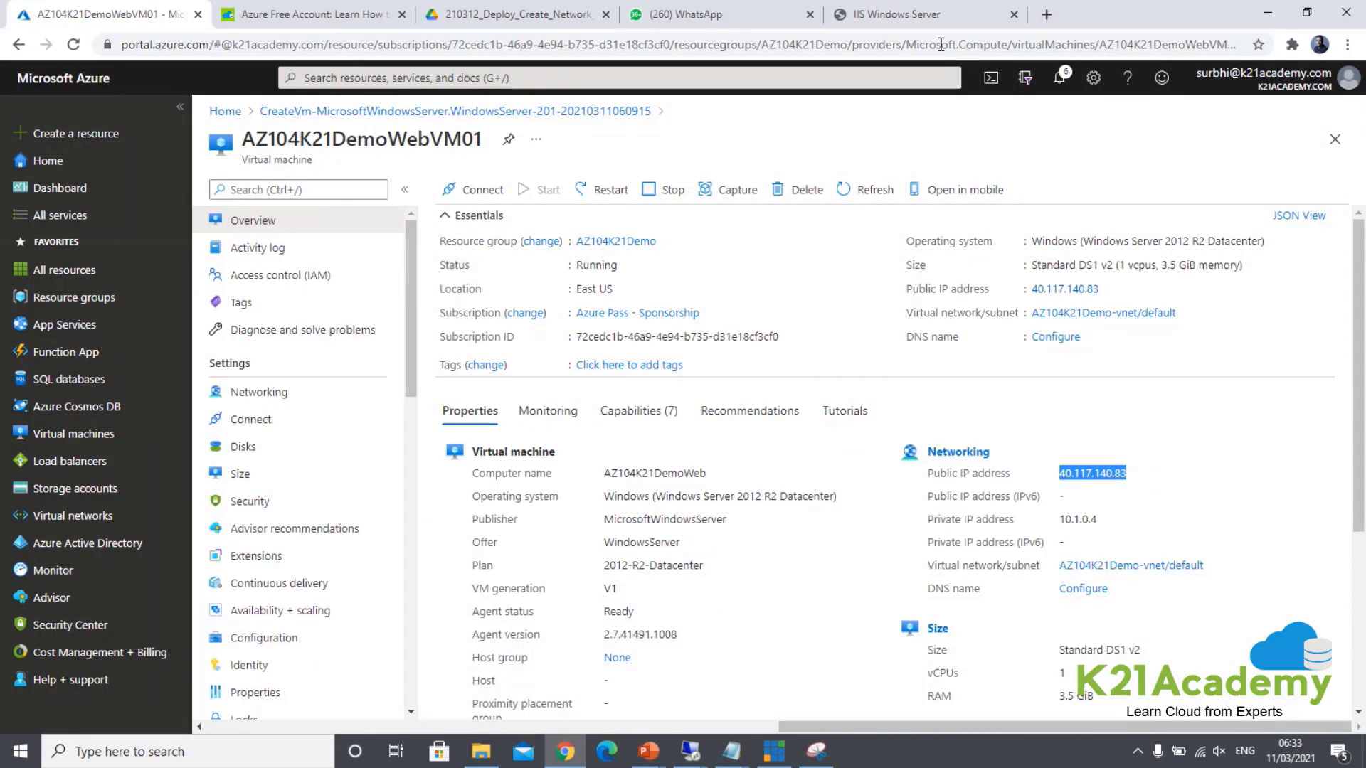
{"action": "left_click", "coordinate": [928, 13]}
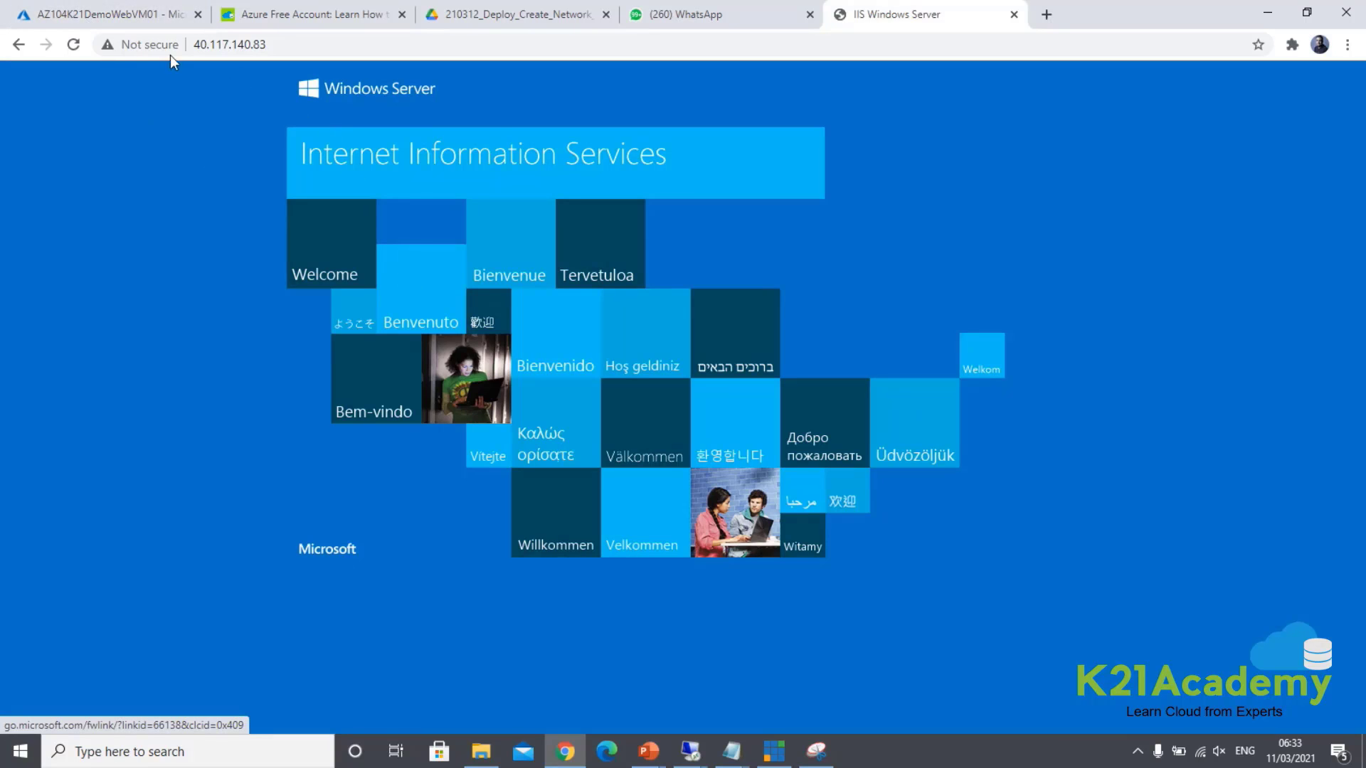
{"action": "left_click", "coordinate": [105, 16]}
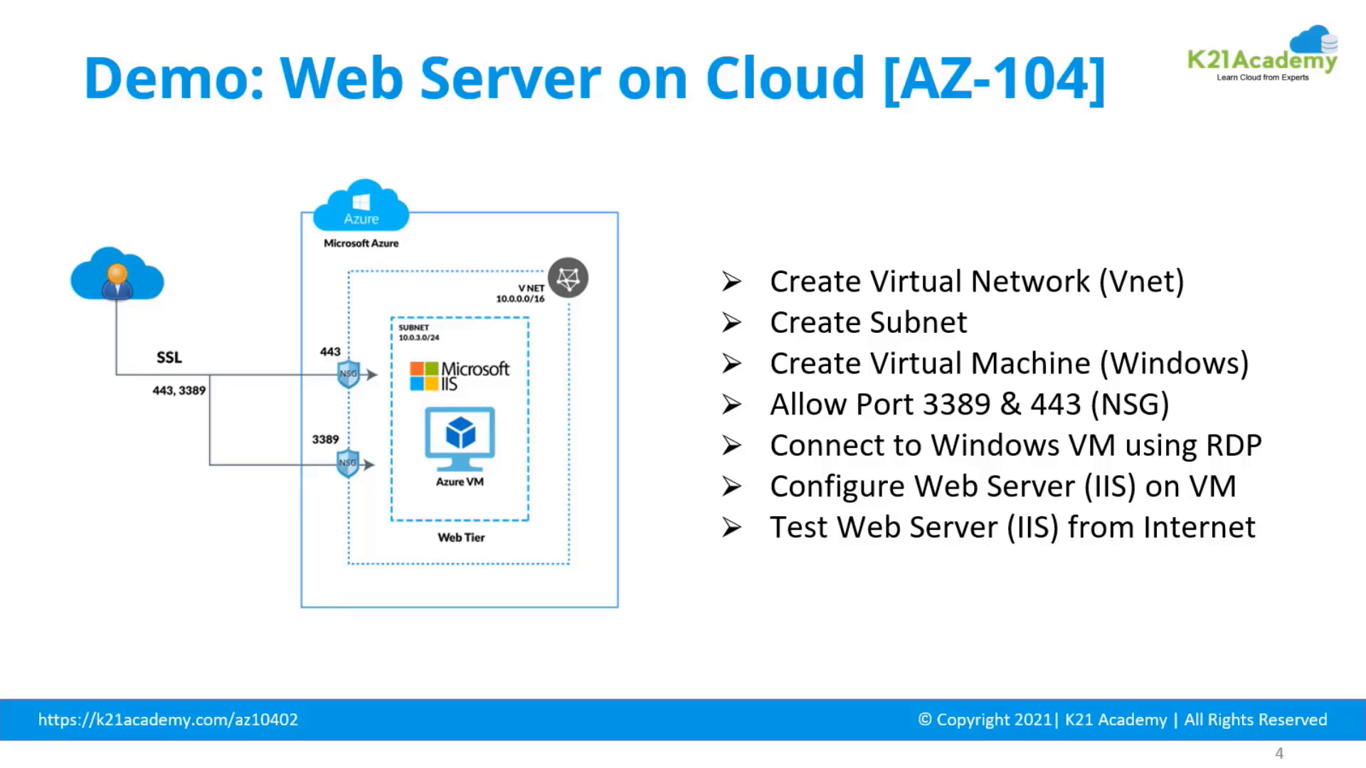